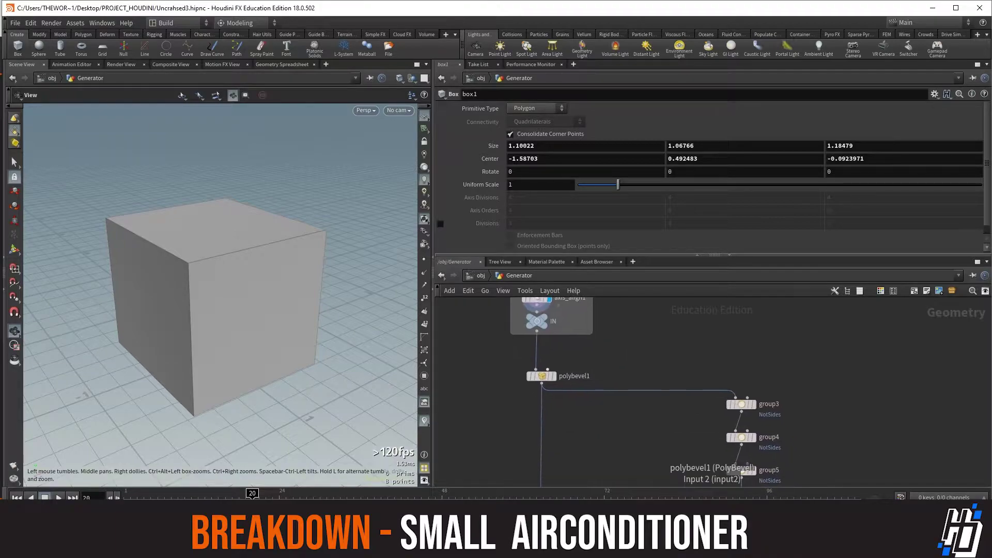
- Display the result of the polybevel1 node on the box and show its parameters
left_click(557, 395)
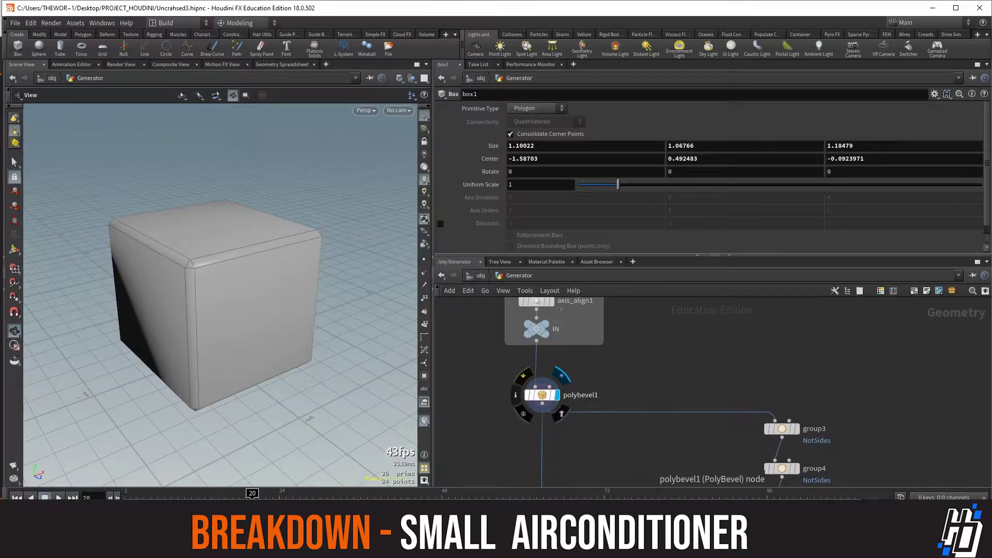
left_click(541, 395)
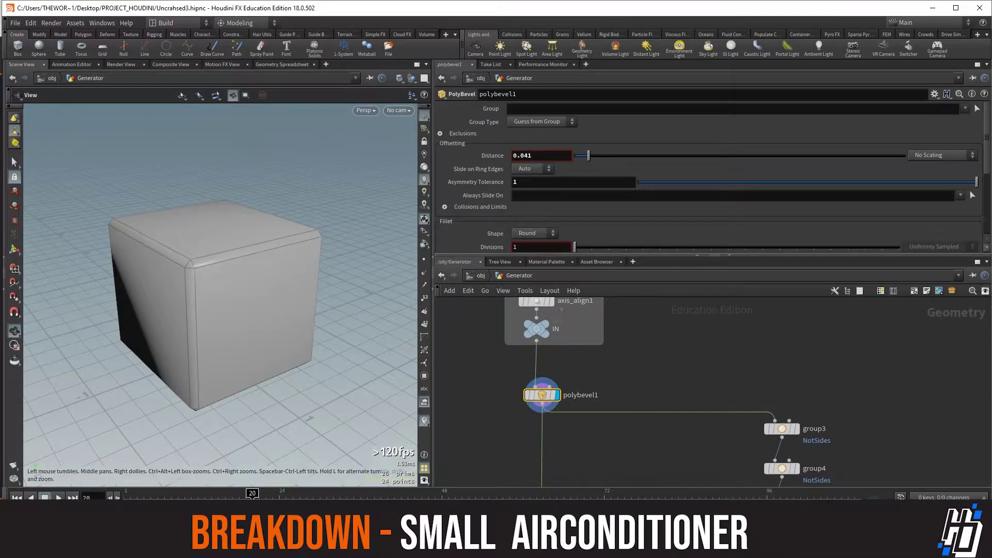
middle_click_drag(672, 403, 616, 347)
scroll(616, 347, "down", 3)
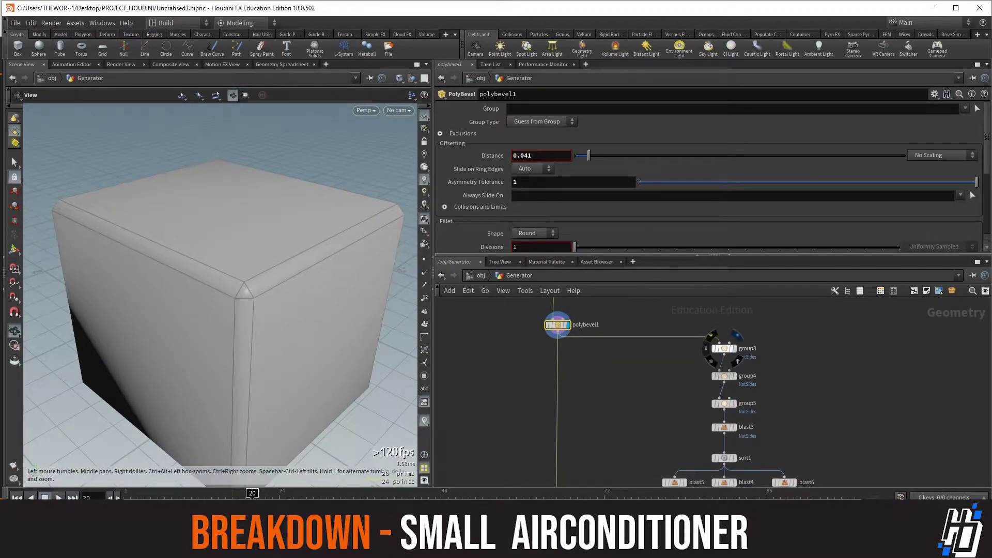
- Show the parameters of group3 and examine the NotSides primitive group on the beveled box from several angles
left_click(723, 348)
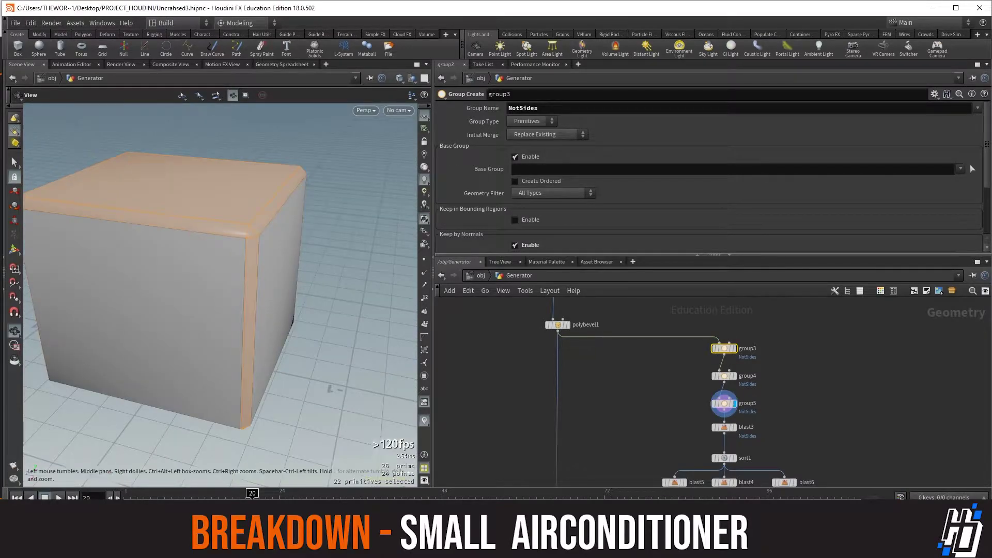
left_click_drag(284, 289, 284, 314)
scroll(191, 284, "up", 4)
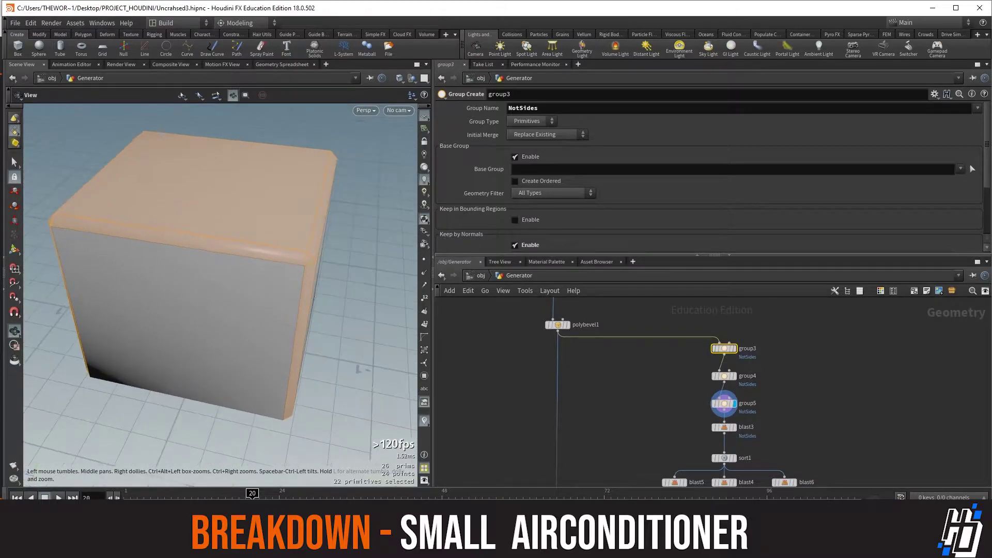
middle_click_drag(284, 309, 367, 329)
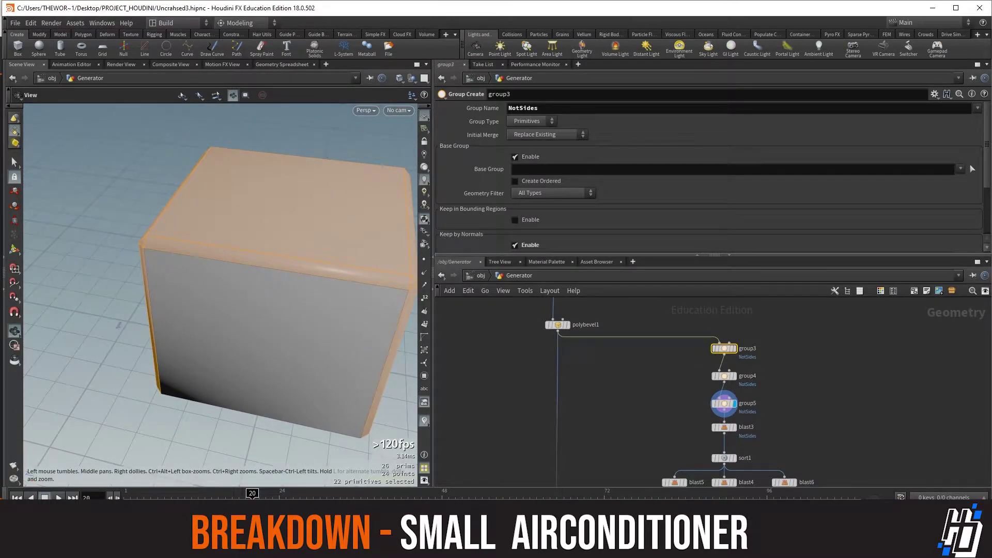
left_click_drag(310, 290, 206, 279)
right_click_drag(206, 279, 175, 264)
left_click_drag(175, 263, 269, 259)
middle_click_drag(233, 299, 300, 238)
left_click_drag(300, 237, 263, 253)
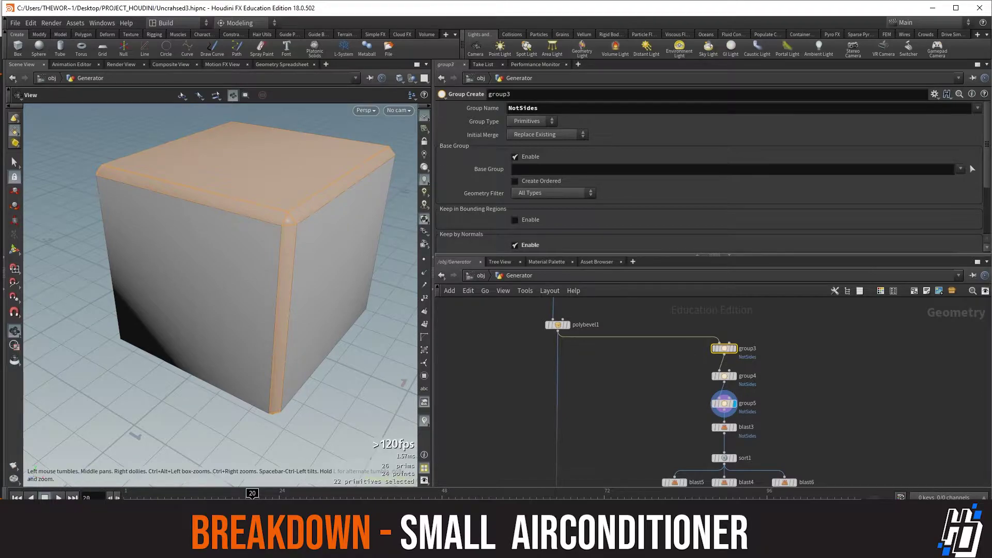
middle_click_drag(264, 268, 247, 270)
scroll(731, 422, "up", 2)
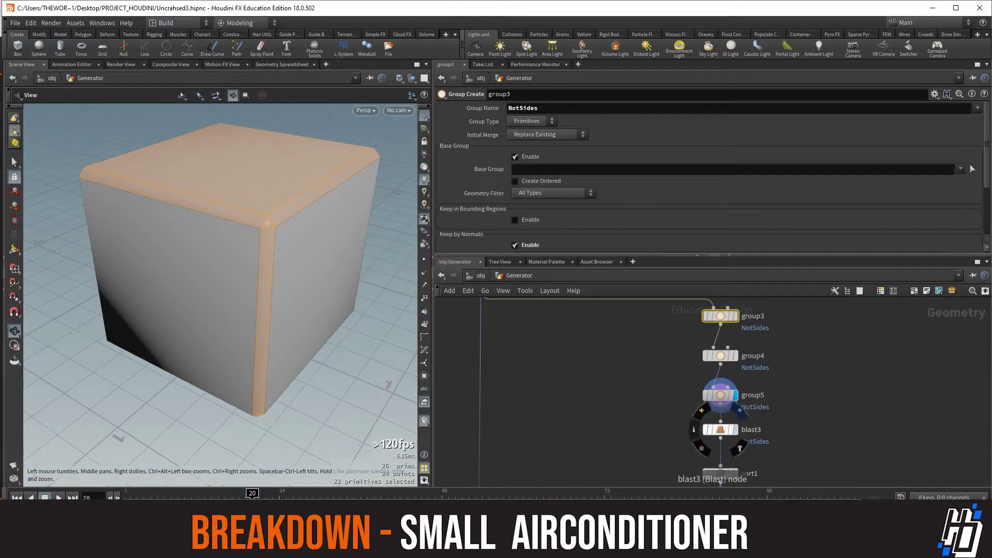
- Display the result of the blast3 node and show its parameters
left_click(737, 412)
left_click(720, 429)
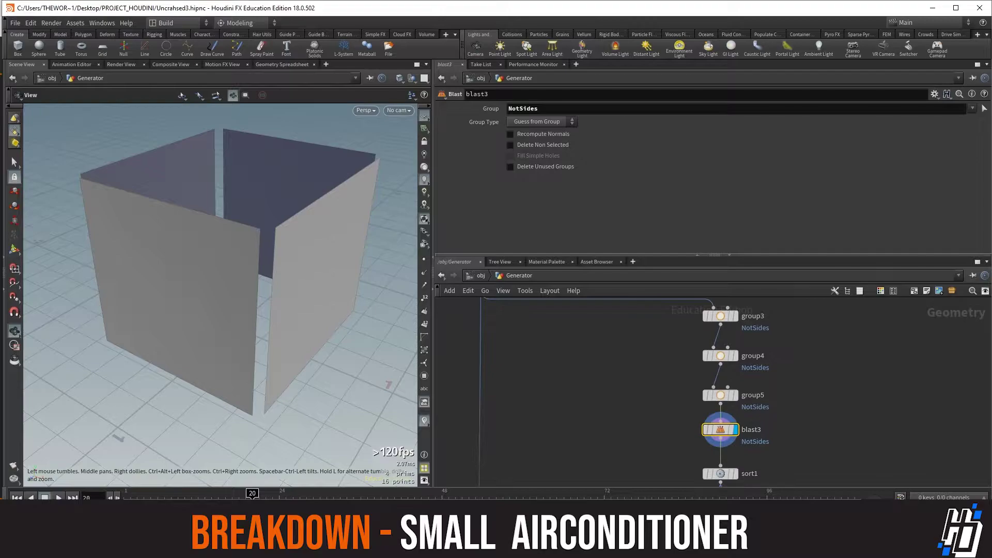
left_click(735, 395)
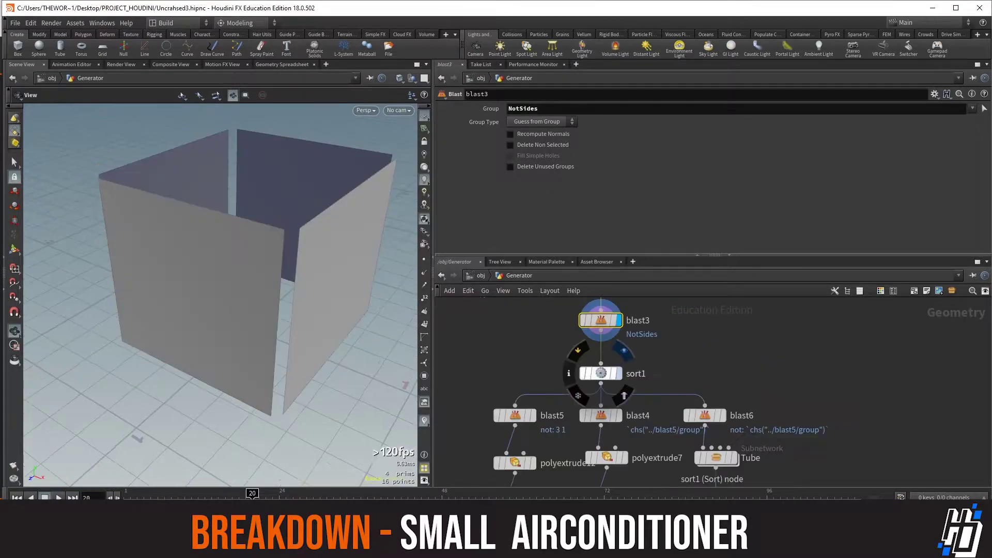
- Set the random primitive sort seed of sort1 to 42 and inspect the primitive numbers on the four side panels
left_click(601, 373)
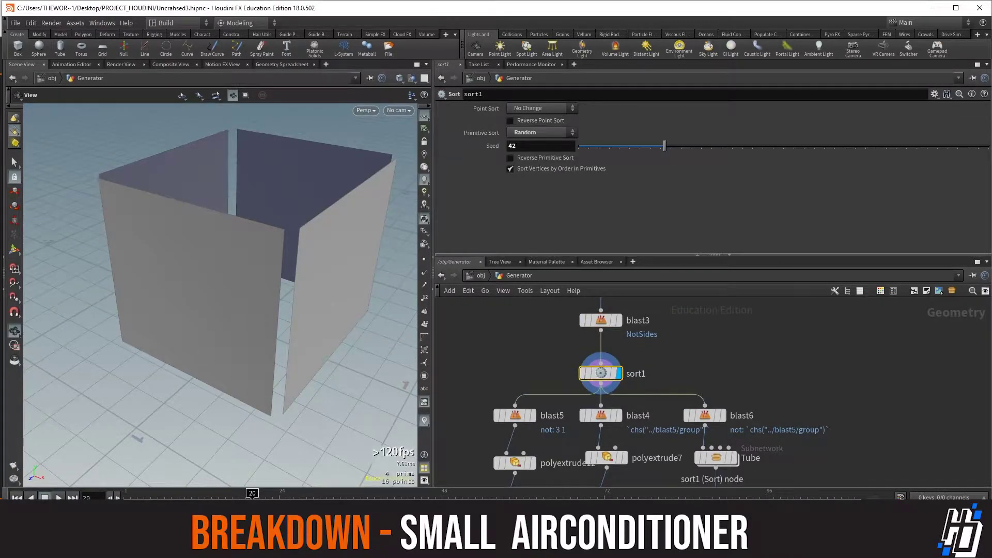
left_click_drag(330, 320, 300, 326)
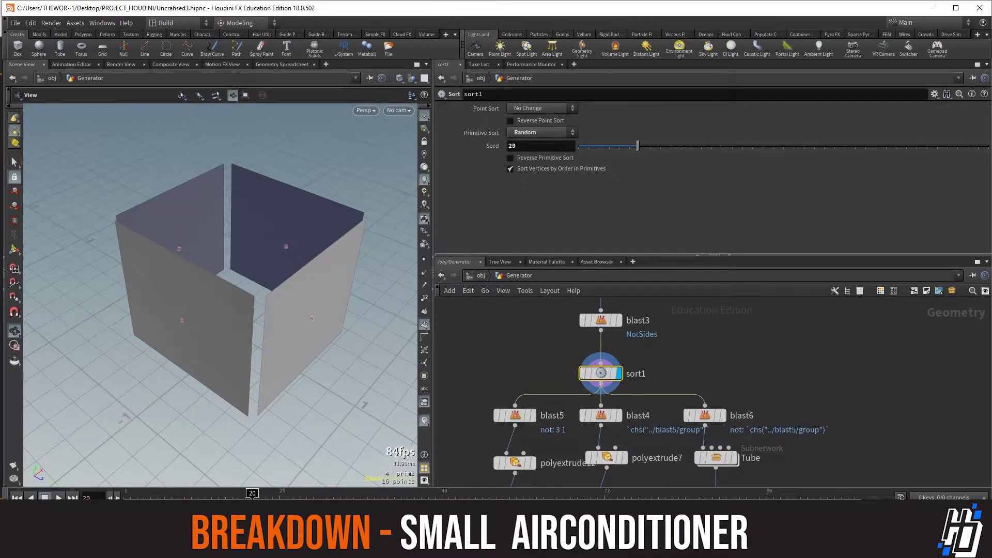
left_click_drag(662, 146, 664, 146)
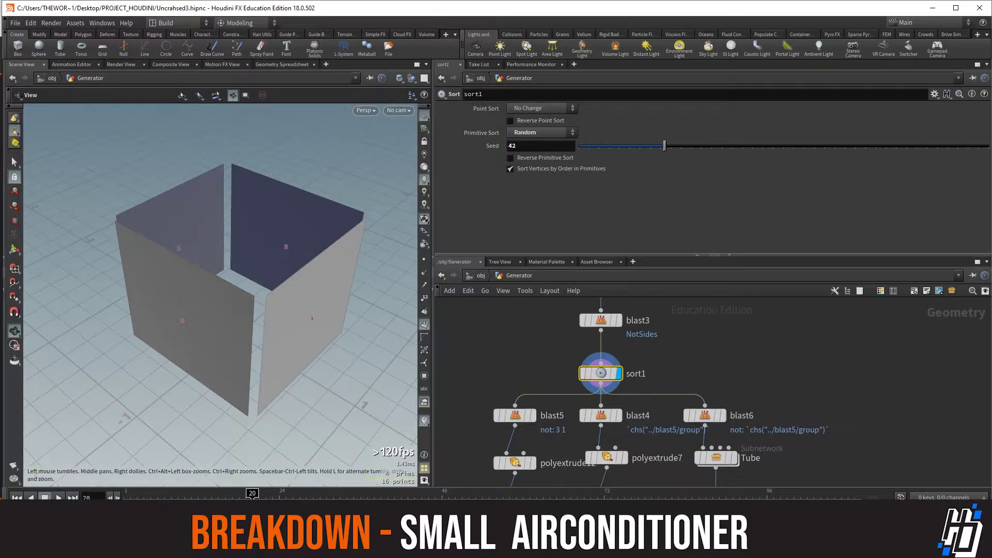
mouse_move(289, 289)
left_mouse_down()
mouse_move(170, 274)
mouse_move(289, 294)
left_mouse_up()
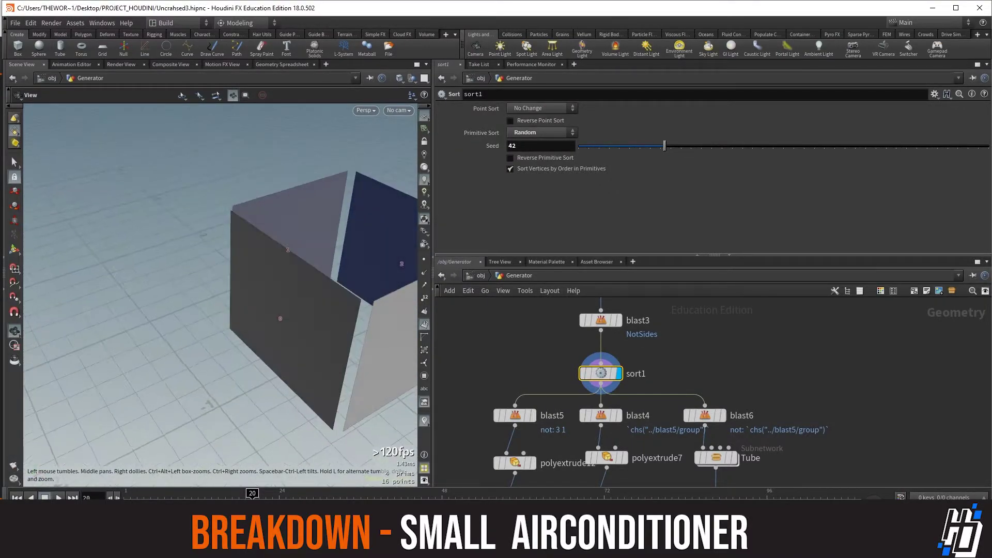
middle_click_drag(310, 295, 186, 302)
left_click_drag(248, 352, 266, 375)
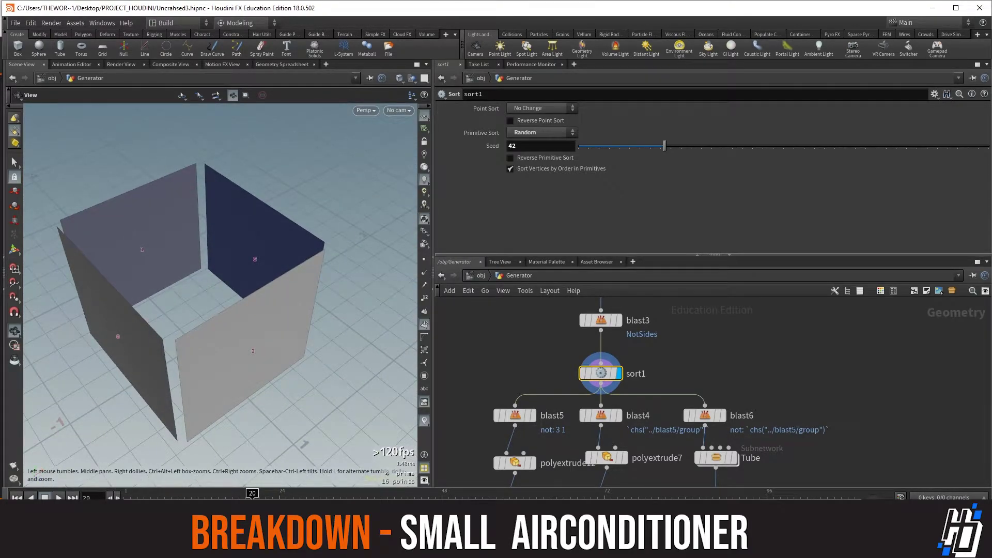
mouse_move(248, 289)
left_mouse_down()
mouse_move(155, 277)
mouse_move(258, 274)
left_mouse_up()
- Display the result of blast5 and set the sort1 seed to 37 to pick a different pair of sides
left_click(532, 415)
left_click_drag(222, 289, 246, 295)
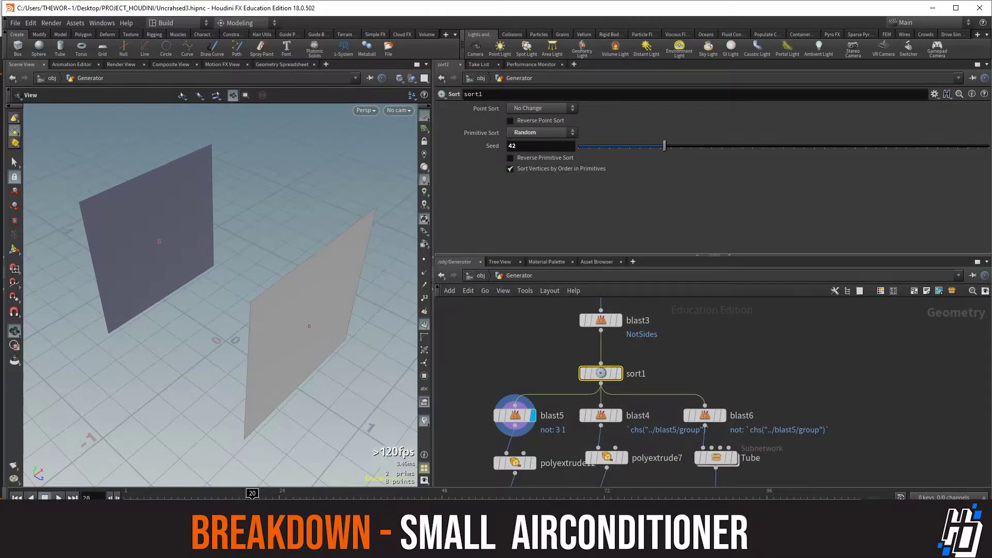
left_click_drag(633, 145, 654, 146)
left_click_drag(222, 305, 335, 292)
scroll(221, 295, "down", 3)
left_click_drag(220, 295, 299, 290)
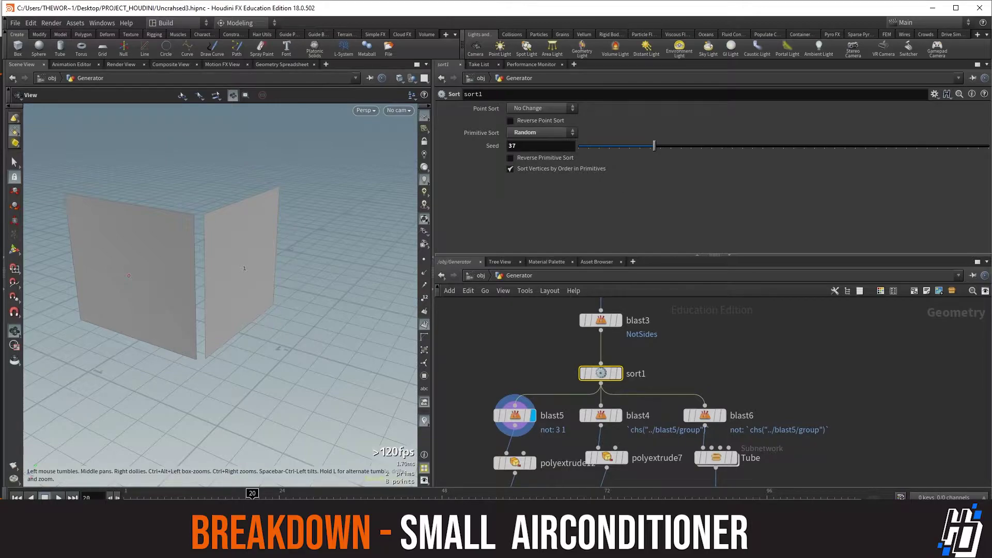
left_click_drag(295, 289, 211, 327)
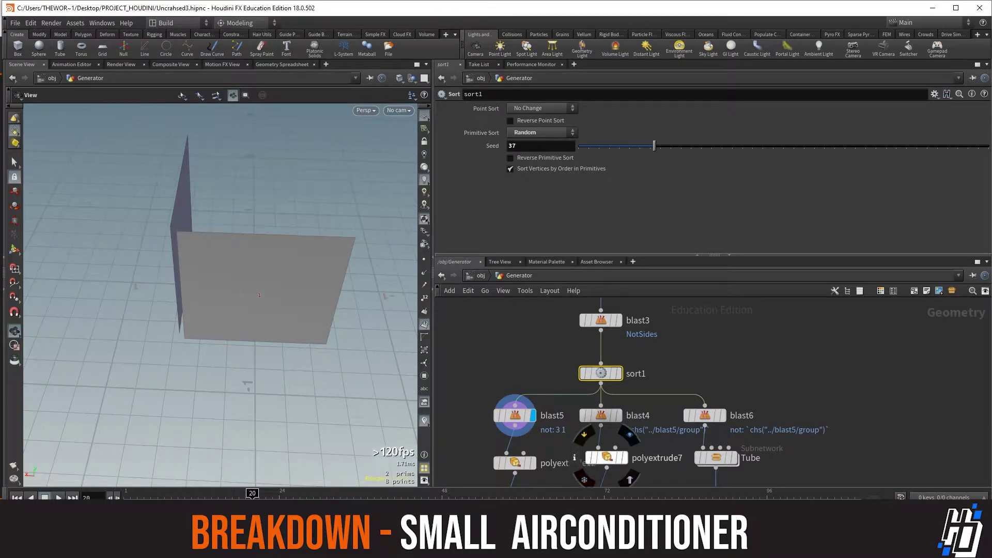
- Display the inset result of the first polyextrude node below blast5 and show its parameters
middle_click_drag(602, 452, 602, 404)
mouse_move(514, 416)
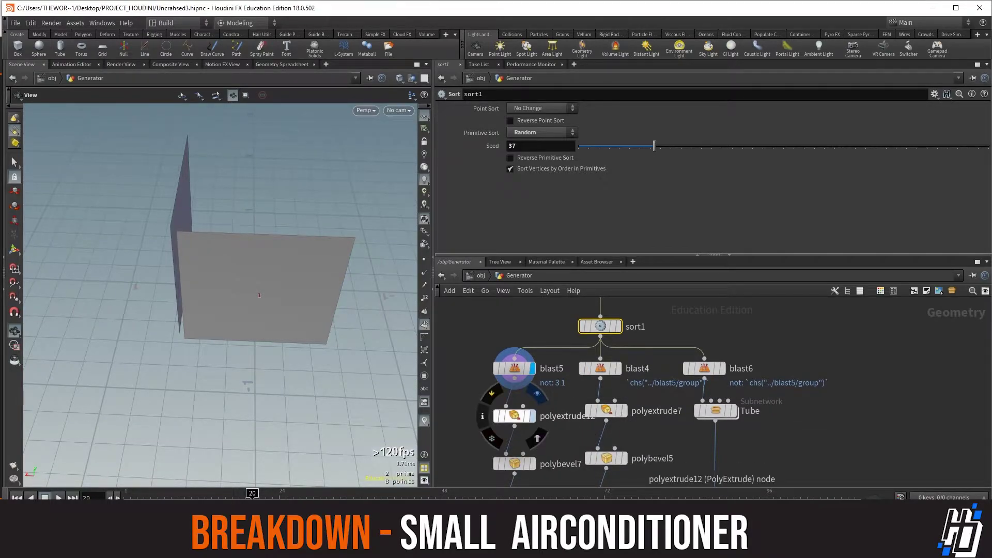
left_click(532, 416)
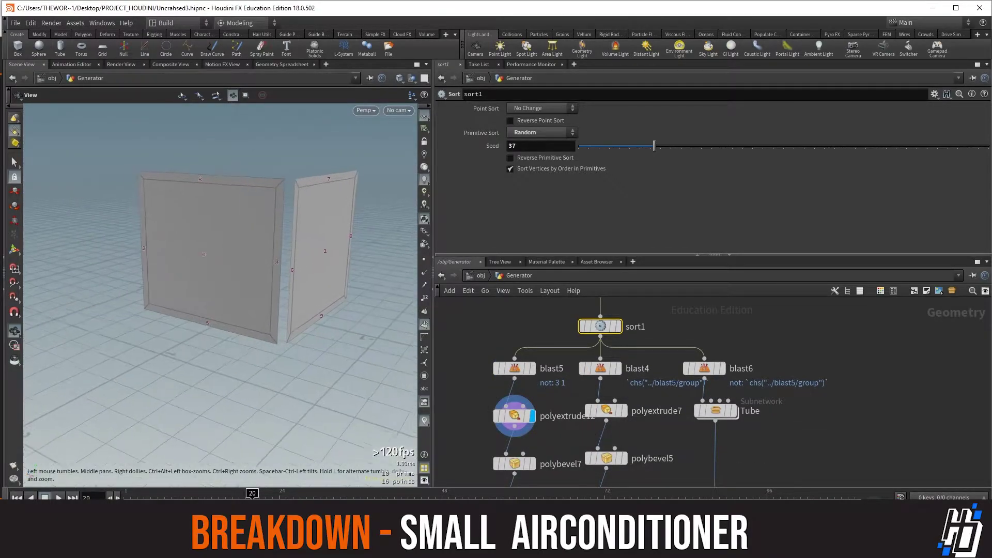
left_click(514, 416)
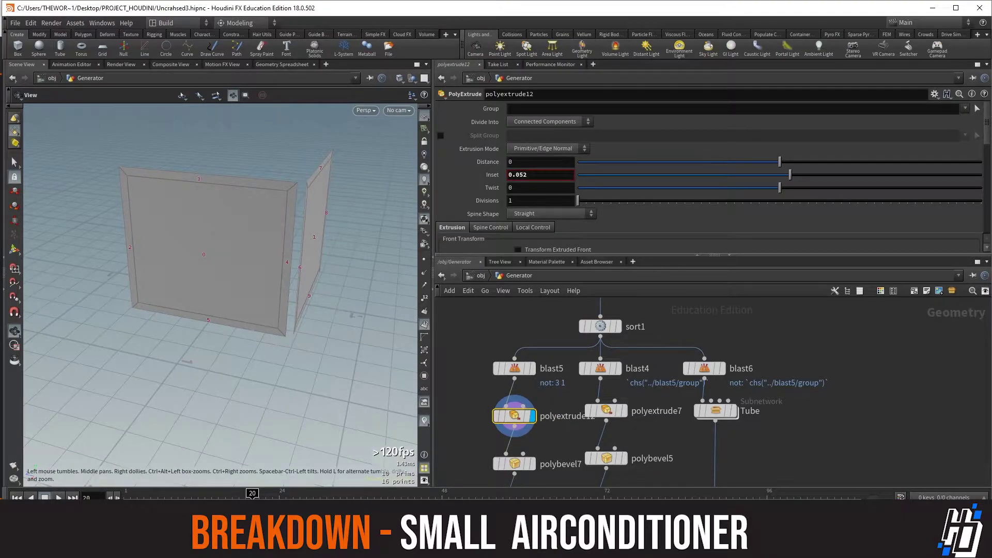
left_click_drag(207, 248, 282, 247)
- Display the polybevel7 result, show its parameters and inspect the beveled corners of the inset panel
middle_click_drag(563, 395, 565, 391)
middle_click_drag(517, 413, 521, 376)
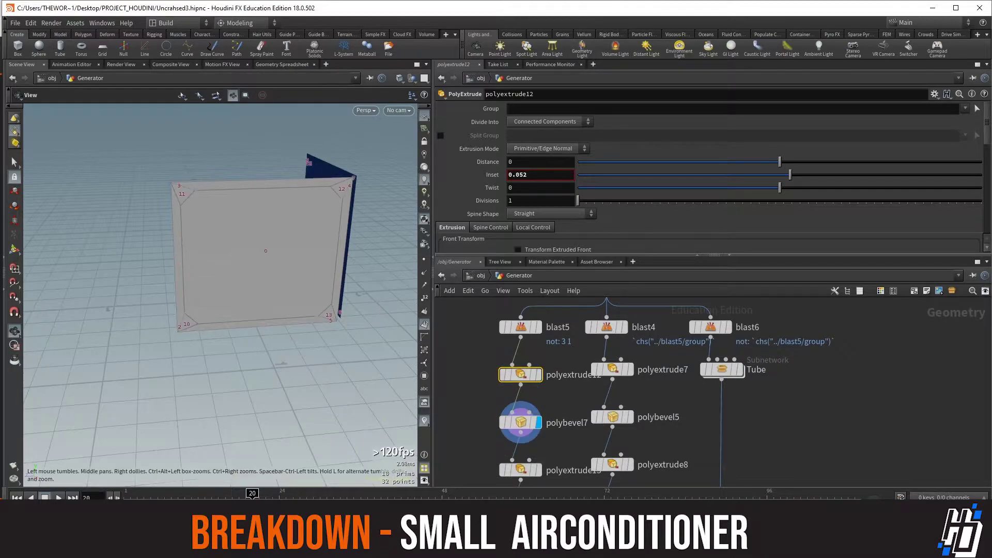
left_click(537, 423)
left_click(520, 423)
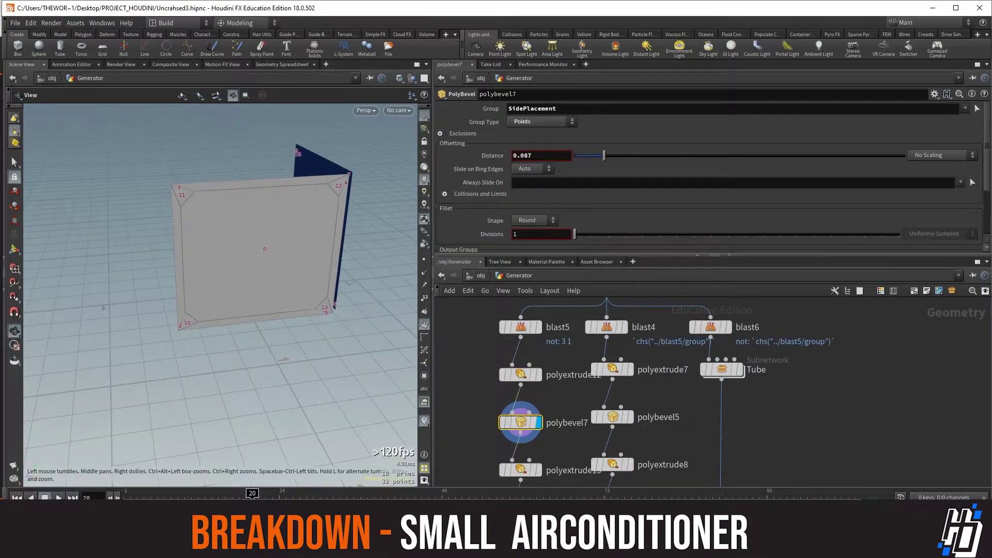
left_click_drag(222, 279, 248, 279)
right_click_drag(313, 198, 362, 198)
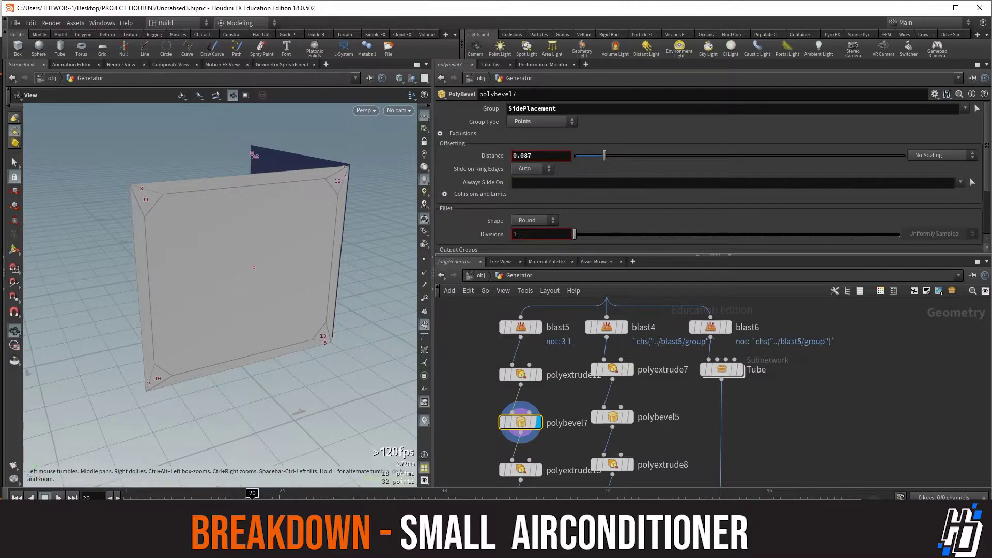
- Display the result of polyextrude13 on the SidePlacement panels and show its parameters
middle_click_drag(514, 424, 522, 358)
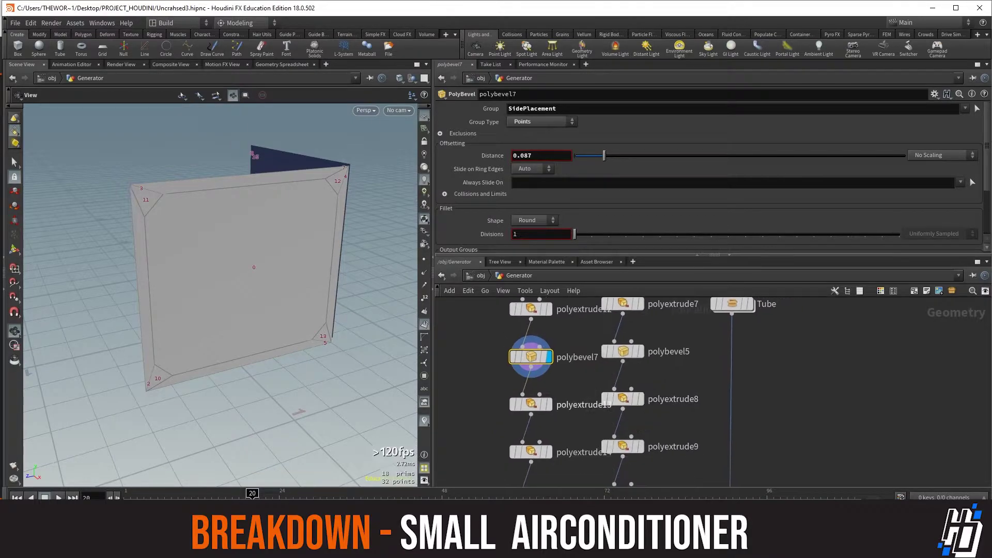
left_click(548, 404)
left_click_drag(243, 303, 282, 325)
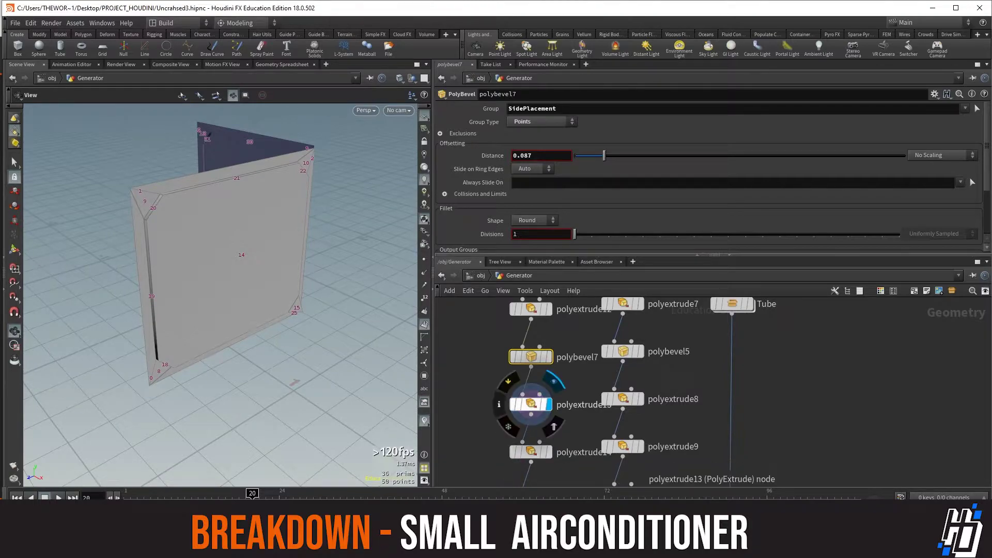
left_click(530, 404)
- Display the polyextrude14 and polybevel8 results in turn and inspect the finished side panel frame
middle_click_drag(531, 403, 531, 355)
left_click(549, 403)
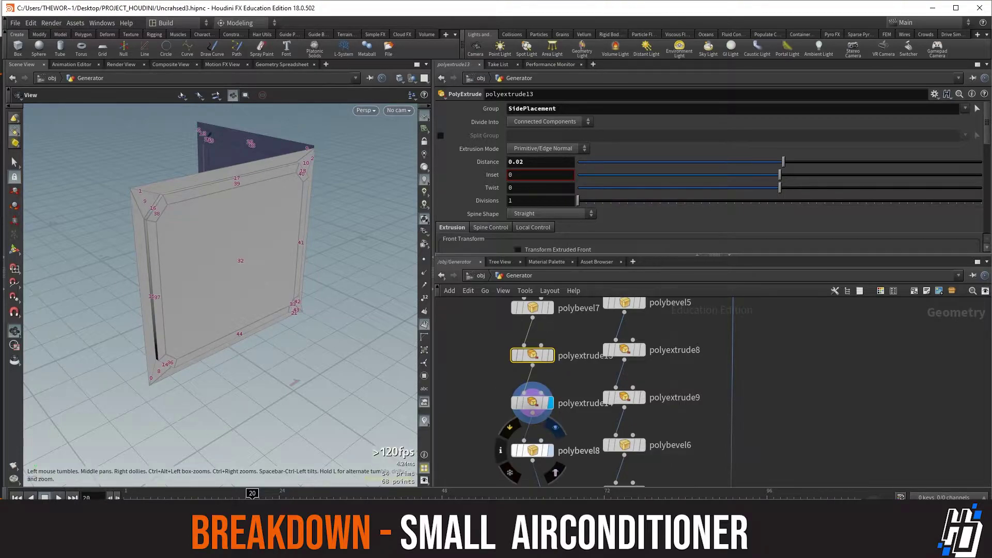
left_click(549, 450)
middle_click_drag(227, 290, 258, 254)
middle_click_drag(532, 450, 523, 353)
middle_click_drag(565, 470, 549, 318)
scroll(549, 388, "down", 3)
middle_click_drag(548, 388, 554, 442)
left_click_drag(217, 268, 166, 274)
- Display the two sides kept by blast4 and show its group expression referencing the blast5 group
middle_click_drag(547, 331, 504, 485)
middle_click_drag(522, 357, 547, 417)
scroll(549, 422, "up", 1)
scroll(547, 418, "up", 2)
left_click(532, 352)
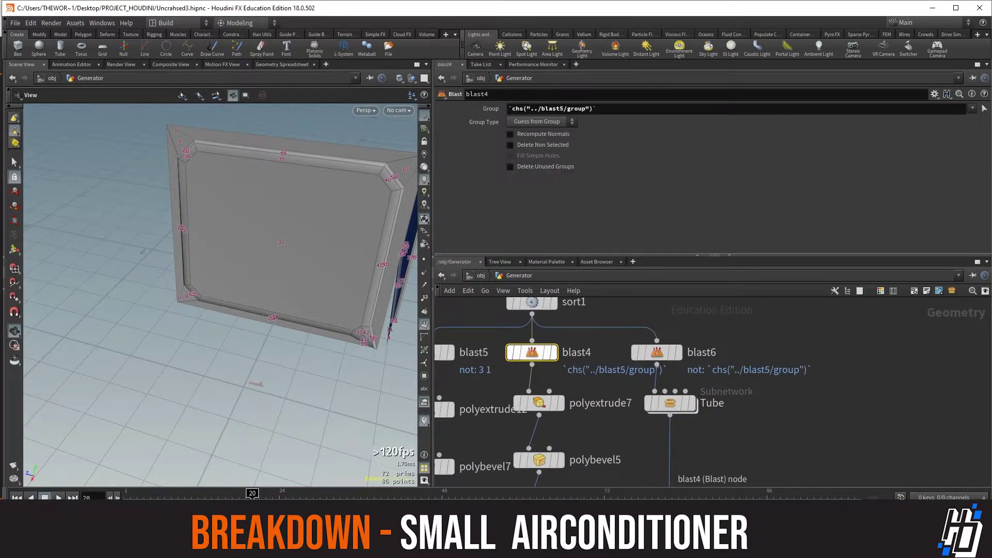
scroll(579, 392, "down", 2)
left_click(454, 378)
left_click(539, 377)
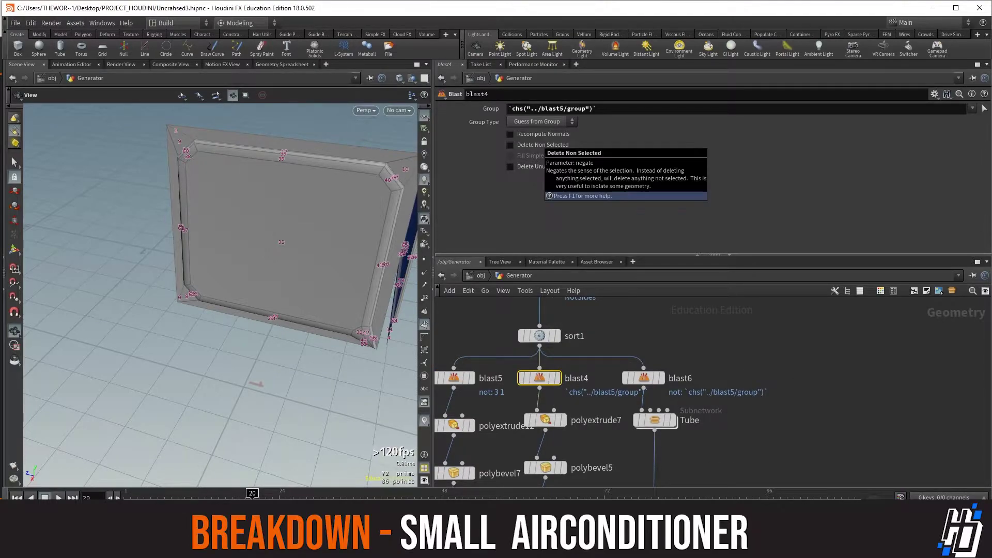
left_click(557, 377)
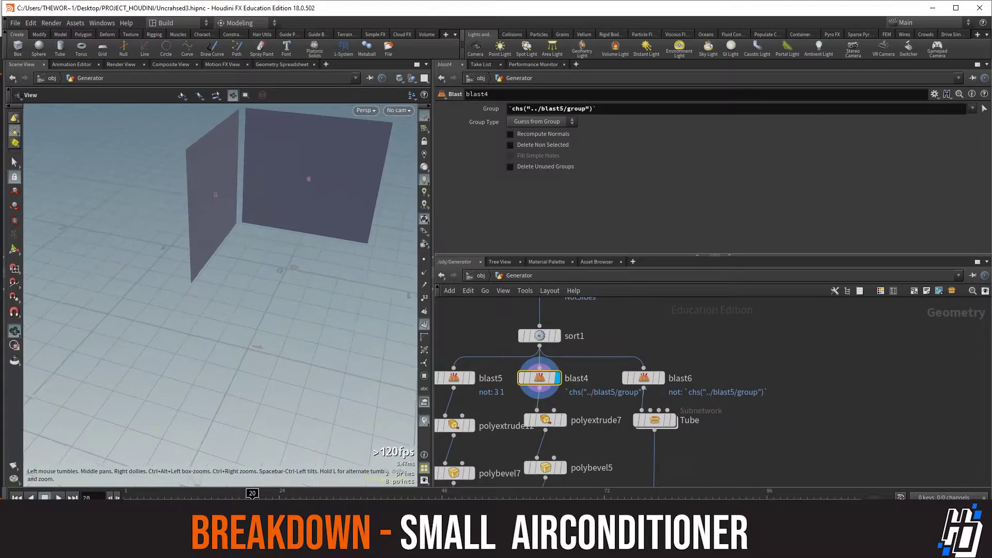
middle_click_drag(584, 444, 611, 417)
middle_click_drag(582, 342, 580, 354)
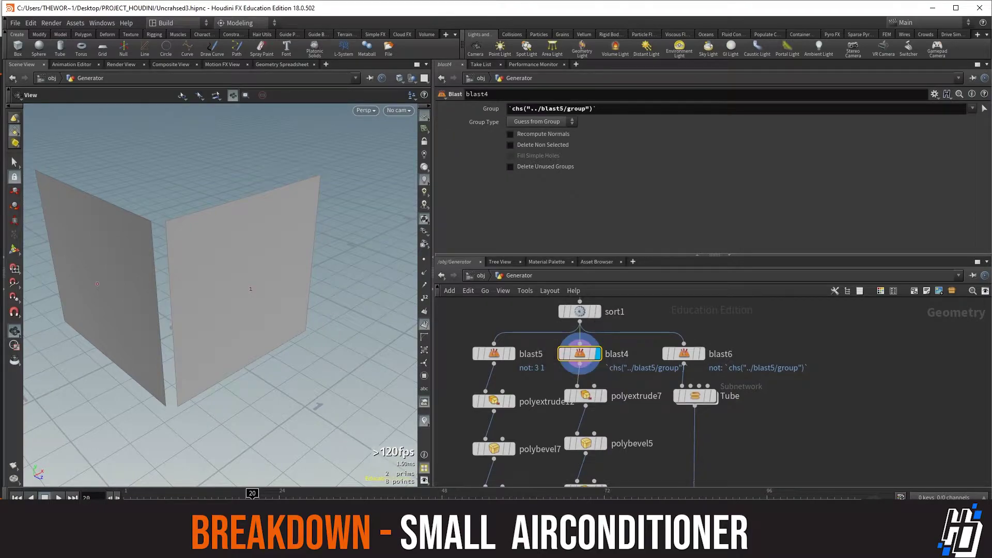
- Display the polybevel5 and polyextrude8 results in turn in the blast4 branch
left_click(603, 443)
middle_click_drag(603, 443, 586, 332)
left_click(587, 378)
middle_click_drag(587, 378, 587, 326)
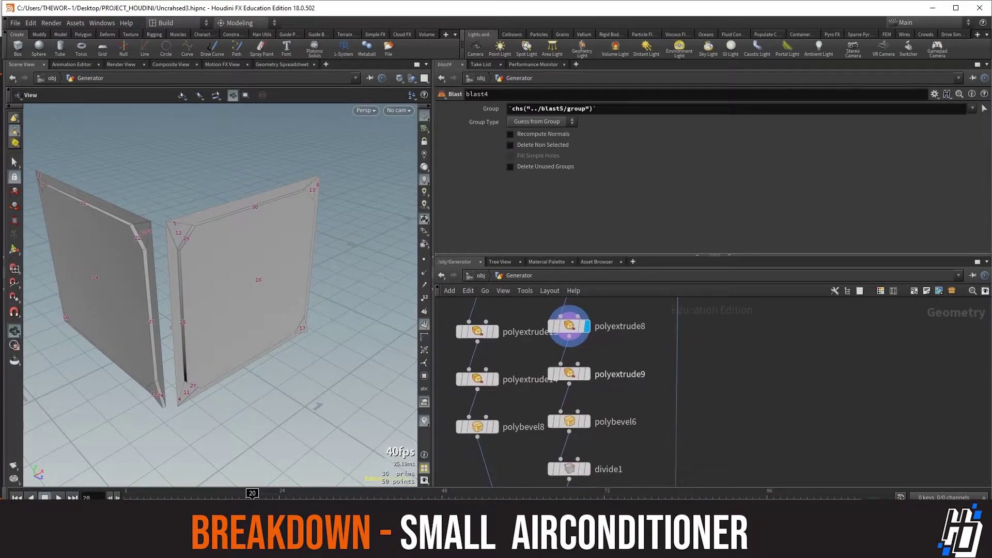
- Display the polyextrude9, polybevel6 and divide1 results in turn and inspect the panels in the blast4 branch
left_click(588, 374)
left_click(587, 421)
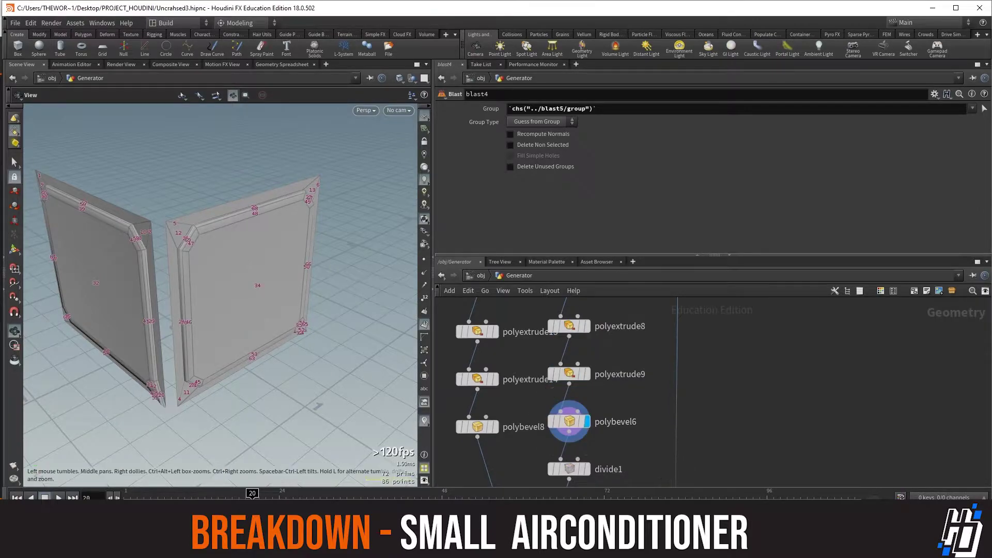
left_click_drag(217, 305, 279, 302)
middle_click_drag(217, 299, 296, 273)
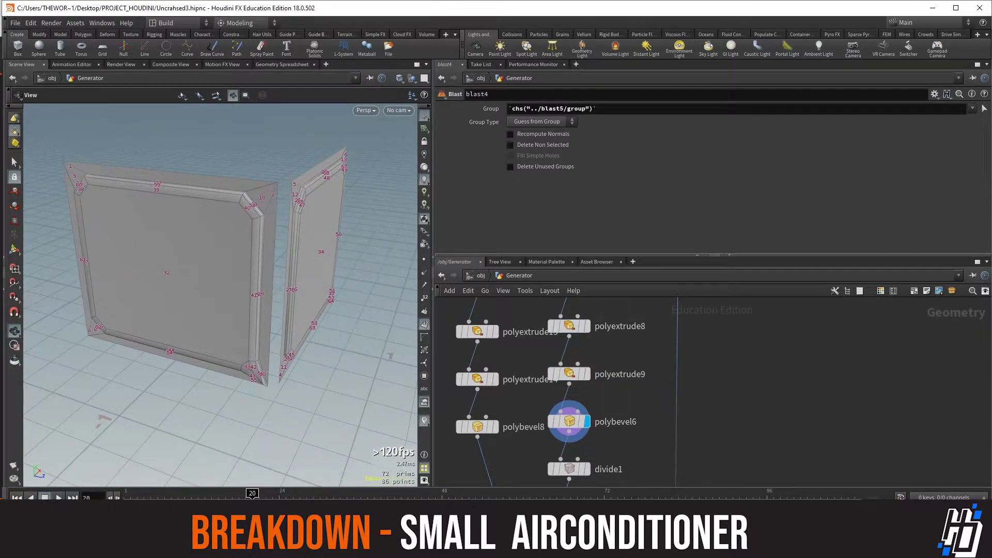
left_click(588, 469)
middle_click_drag(588, 469, 568, 399)
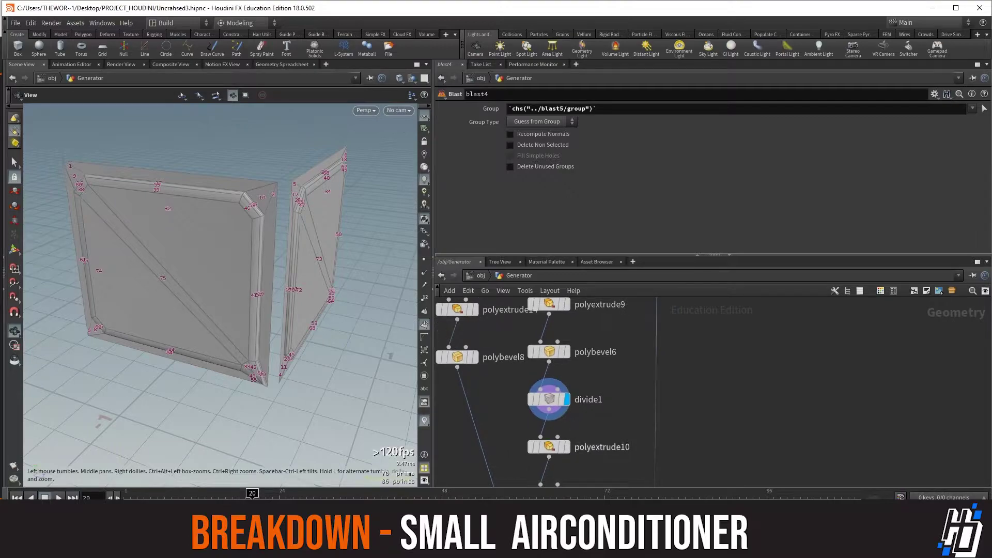
- Display the polyextrude10 and polyextrude11 results in turn and show the divide1 parameters
left_click(567, 446)
mouse_move(216, 289)
left_mouse_down()
mouse_move(258, 289)
mouse_move(217, 284)
left_mouse_up()
middle_click_drag(584, 465, 599, 399)
left_click(570, 398)
left_click(557, 350)
- Inspect the framed panels and diagonal strips of the polyextrude11 result from several angles and close up
left_click_drag(217, 289, 263, 258)
scroll(222, 268, "up", 3)
middle_click_drag(223, 268, 266, 291)
left_click_drag(266, 290, 181, 269)
scroll(126, 202, "up", 3)
scroll(206, 274, "up", 4)
scroll(207, 273, "down", 6)
left_click_drag(248, 269, 186, 284)
scroll(206, 279, "down", 3)
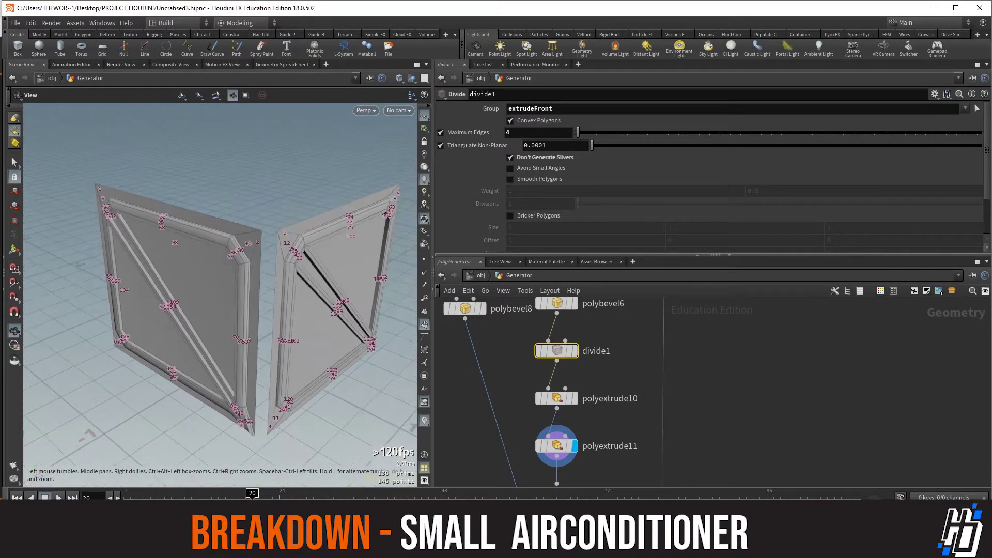
- Display the clean3 result with its parameters, followed by the clean2 result
middle_click_drag(556, 449, 559, 321)
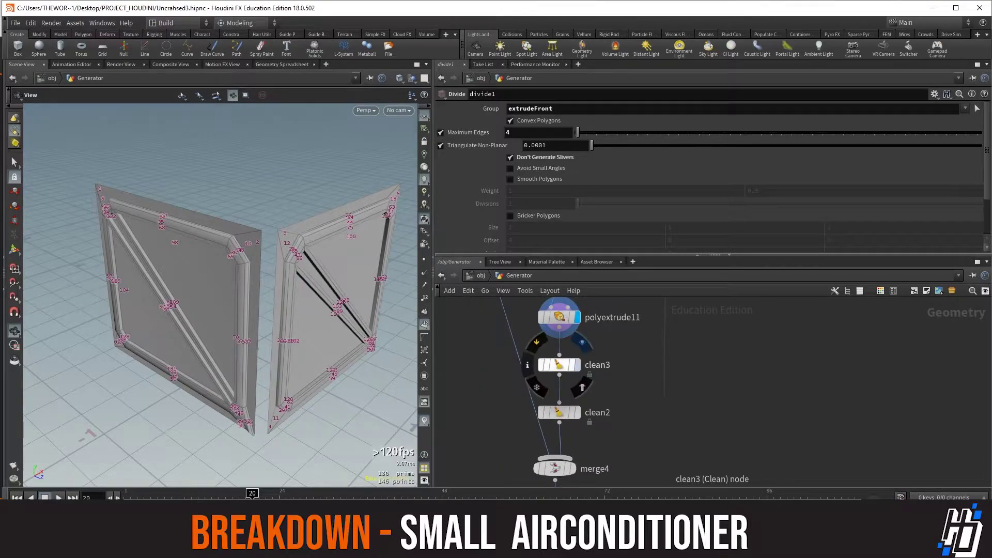
left_click(577, 365)
left_click(559, 365)
left_click_drag(207, 279, 290, 279)
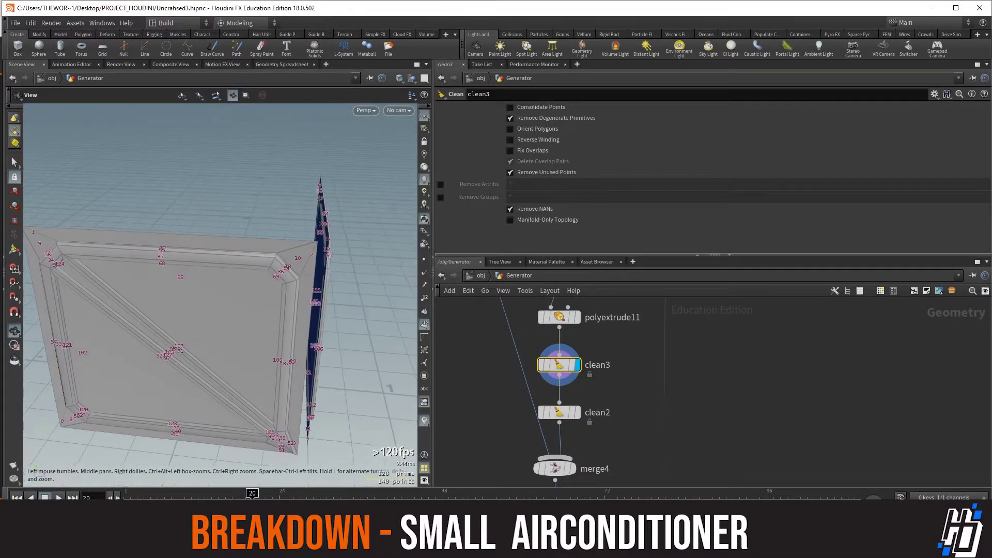
scroll(557, 439, "down", 2)
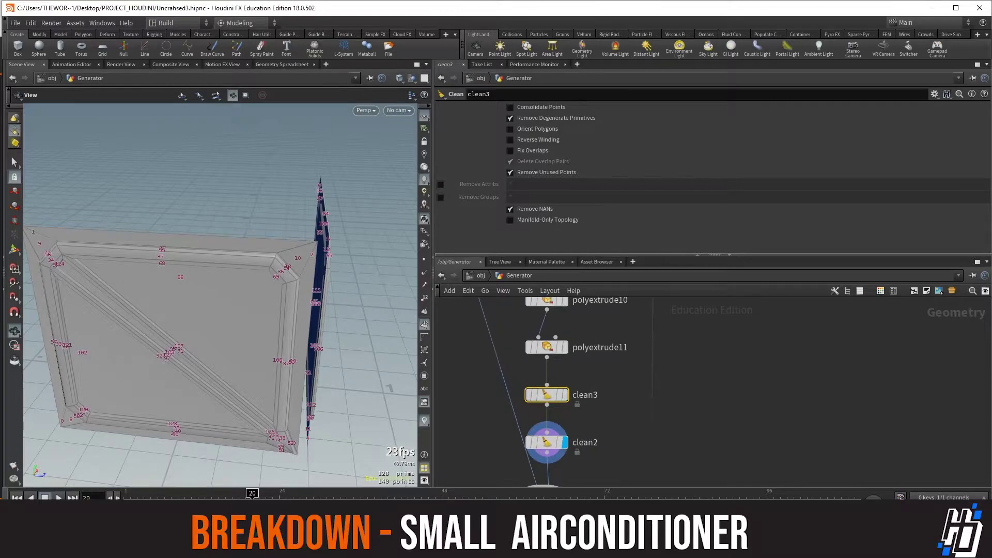
- Display the merge4 result and inspect the combined side panels and a frame corner up close
middle_click_drag(563, 468, 586, 359)
scroll(592, 385, "up", 1)
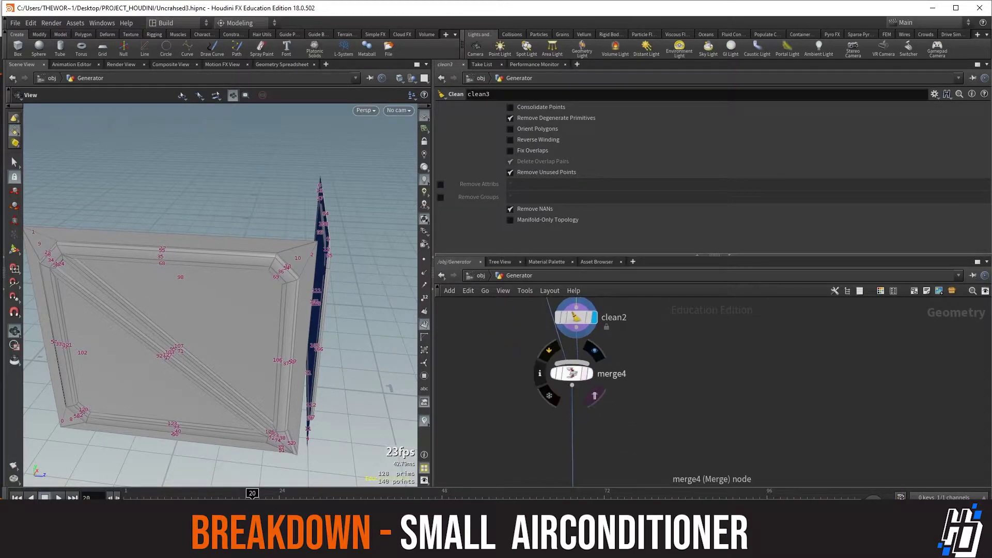
left_click(589, 373)
scroll(223, 278, "up", 3)
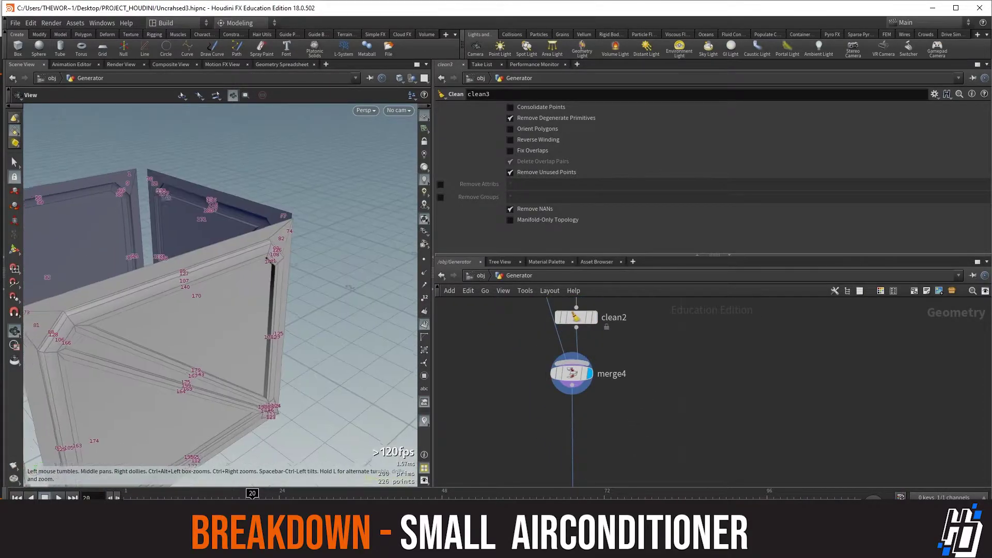
left_click_drag(222, 279, 289, 279)
scroll(222, 290, "down", 5)
left_click_drag(186, 289, 320, 305)
scroll(243, 310, "up", 8)
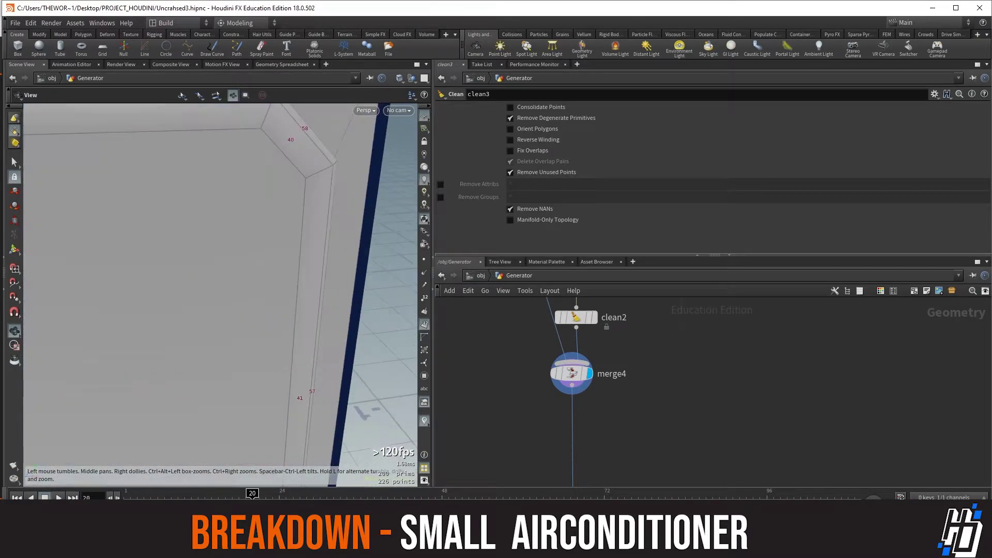
scroll(243, 310, "down", 5)
scroll(594, 382, "down", 5)
- Show the sort1 node's primitive sort and seed parameters and examine the merged side panels around the box
middle_click_drag(594, 366, 597, 458)
scroll(580, 365, "up", 5)
middle_click_drag(631, 336, 627, 381)
scroll(627, 382, "up", 2)
left_click(622, 338)
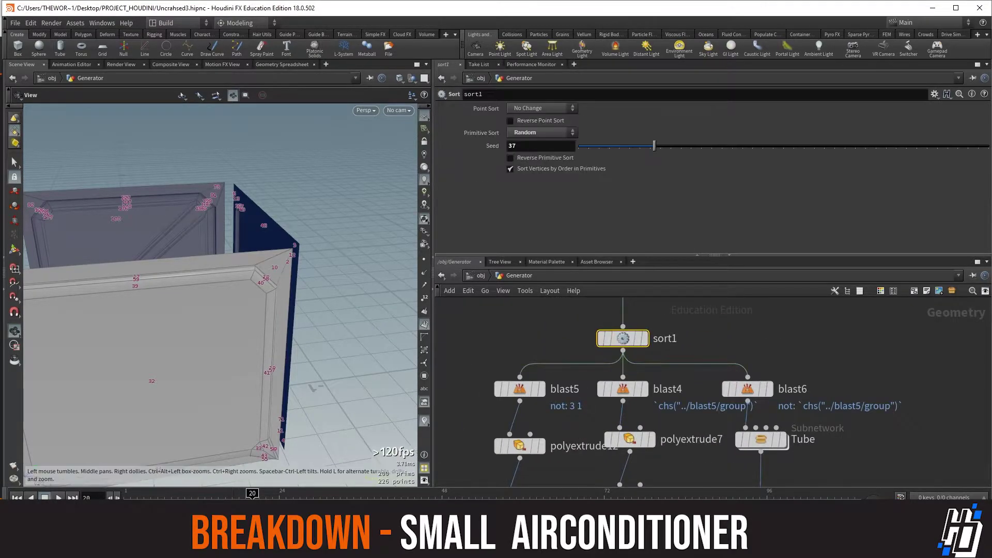
middle_click_drag(170, 346, 305, 331)
scroll(222, 310, "down", 4)
left_click_drag(197, 310, 253, 328)
scroll(289, 312, "up", 2)
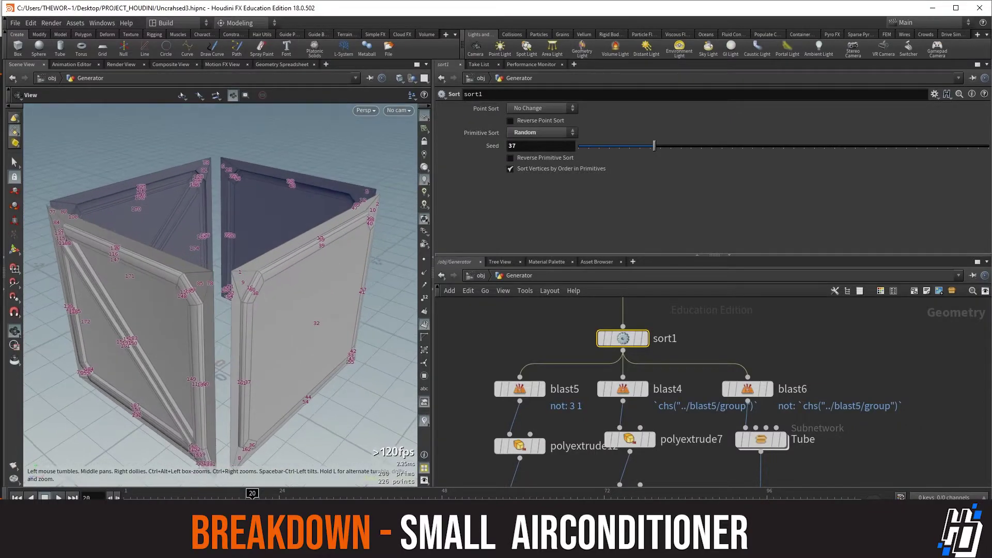
mouse_move(622, 338)
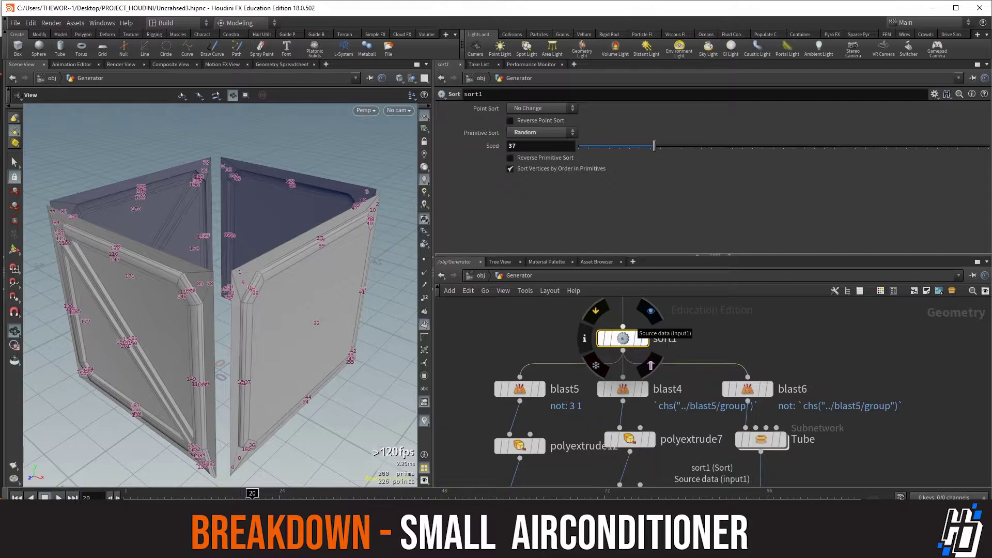
- Display the sides kept by blast6 above the Tube subnetwork
scroll(619, 345, "down", 3)
scroll(708, 383, "up", 2)
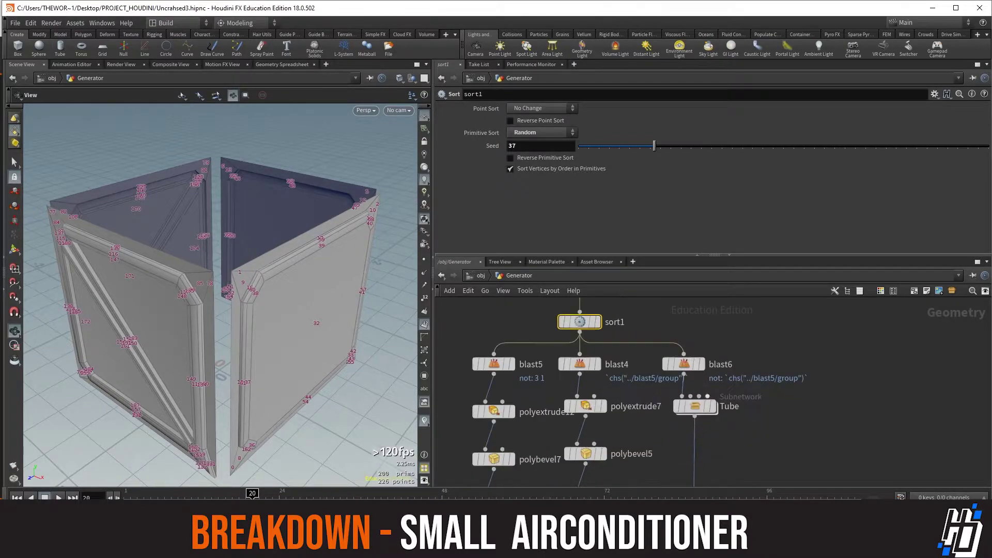
mouse_move(712, 405)
mouse_move(708, 364)
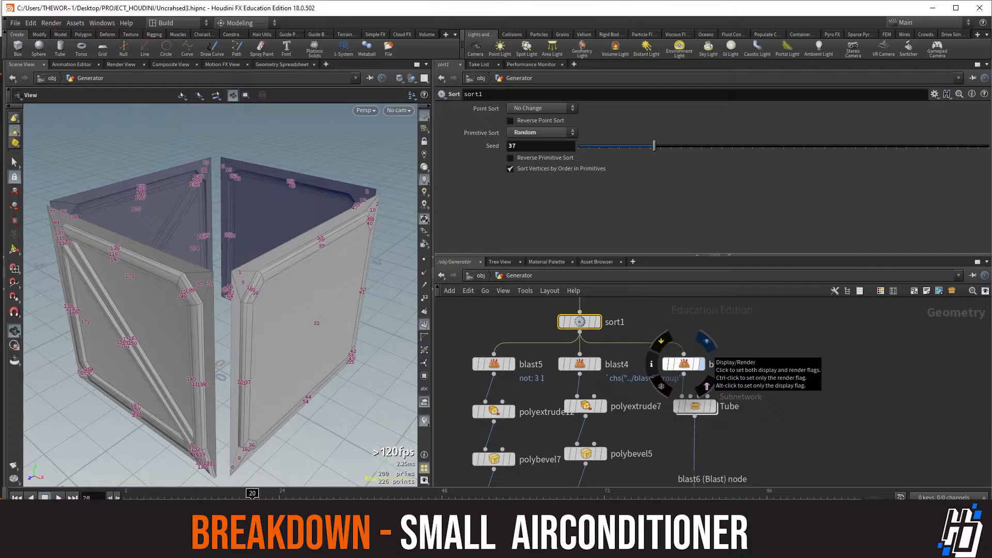
left_click(700, 364)
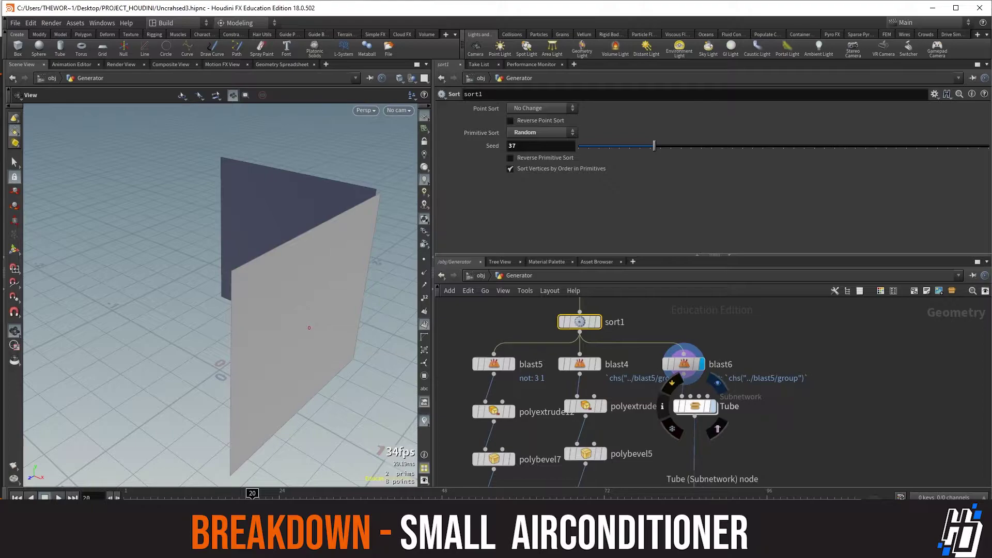
- Display the TOP blast result, which isolates the group10 face beside the setup nodes
scroll(628, 435, "down", 3)
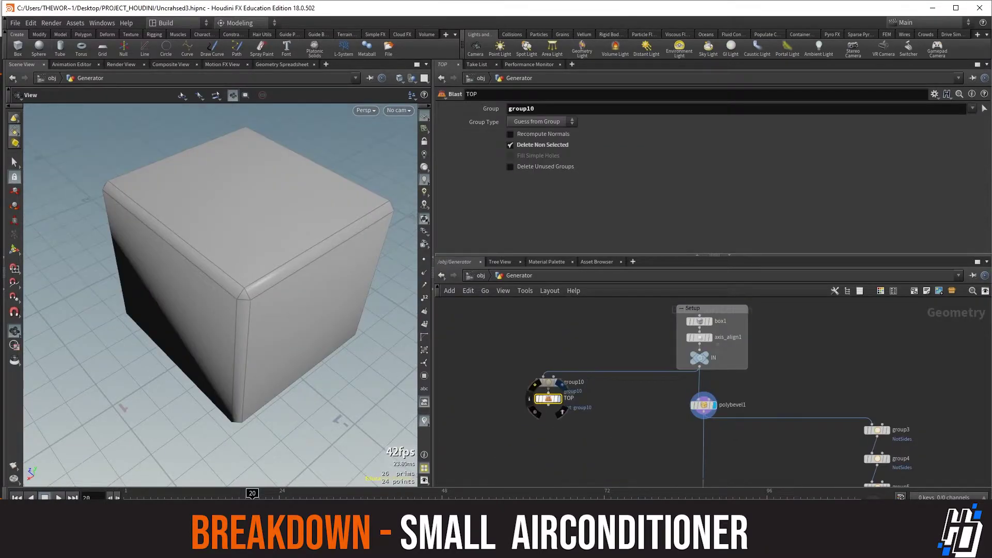
left_click(562, 385)
middle_click_drag(629, 431, 568, 348)
scroll(554, 302, "down", 3)
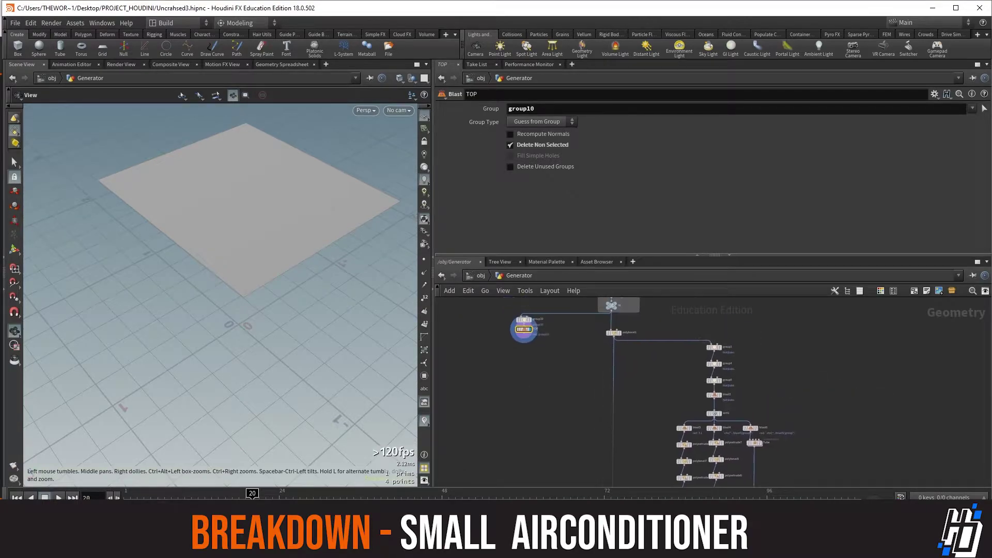
- Display the polybevel1 result, a side-face group and the ExhaustFace group of group1 in turn
scroll(523, 329, "up", 2)
left_click(603, 326)
scroll(602, 326, "up", 4)
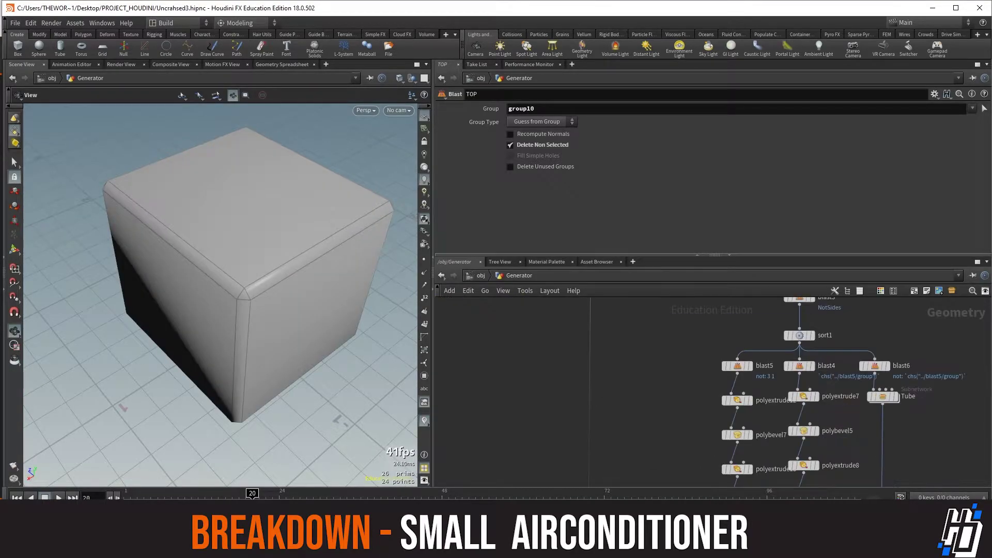
middle_click_drag(607, 467, 629, 302)
scroll(628, 404, "up", 1)
left_click(641, 404)
middle_click_drag(666, 475, 680, 345)
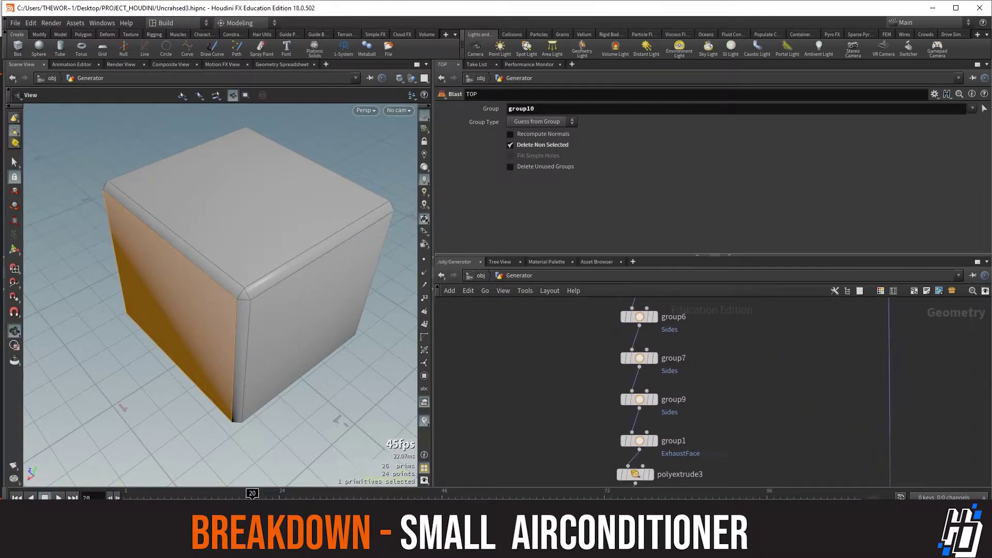
scroll(683, 365, "down", 1)
left_click(658, 428)
middle_click_drag(659, 429, 673, 388)
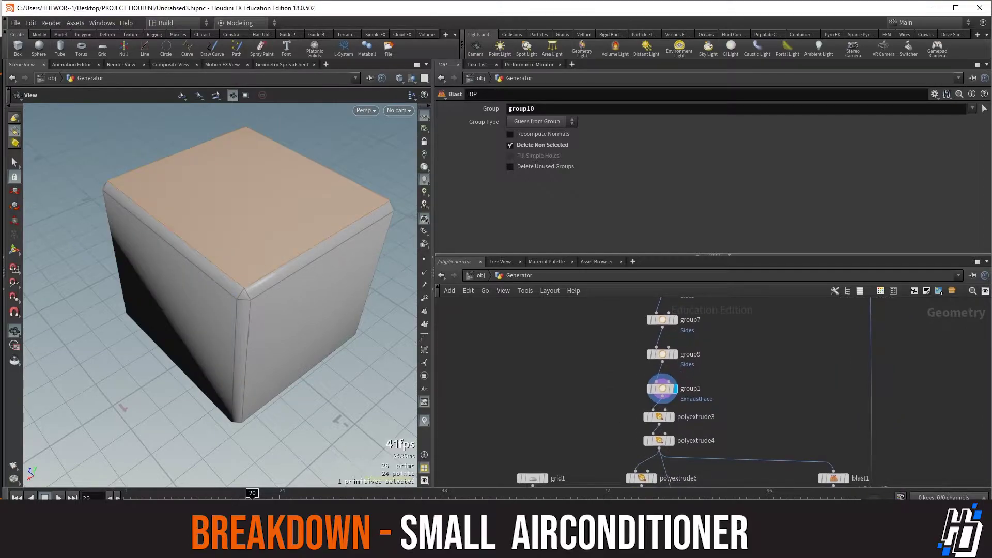
- Display the polyextrude3, polyextrude4 and polyextrude6 results in turn, showing the ExhaustFace inset parameters of polyextrude4
left_click(658, 417)
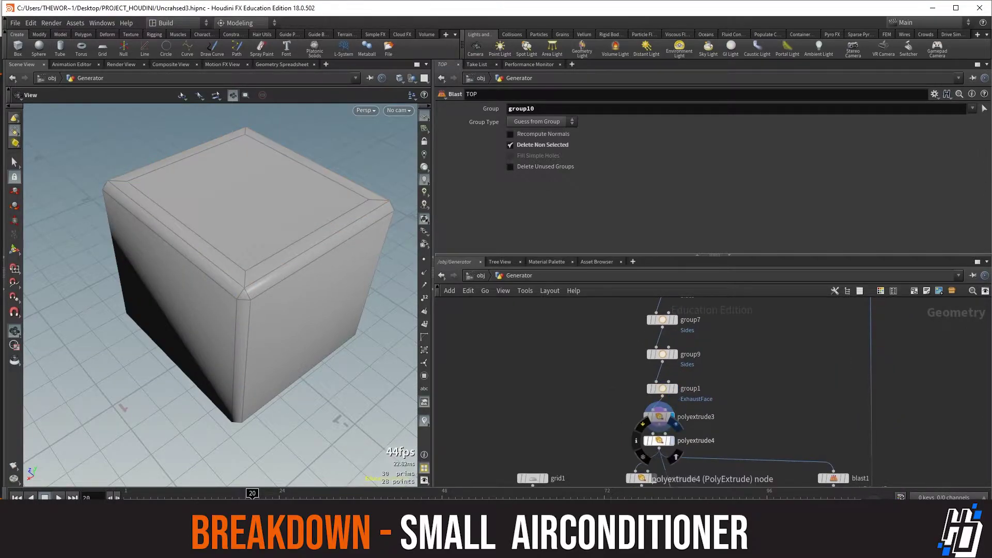
mouse_move(658, 440)
middle_click_drag(659, 440, 660, 369)
left_click(659, 368)
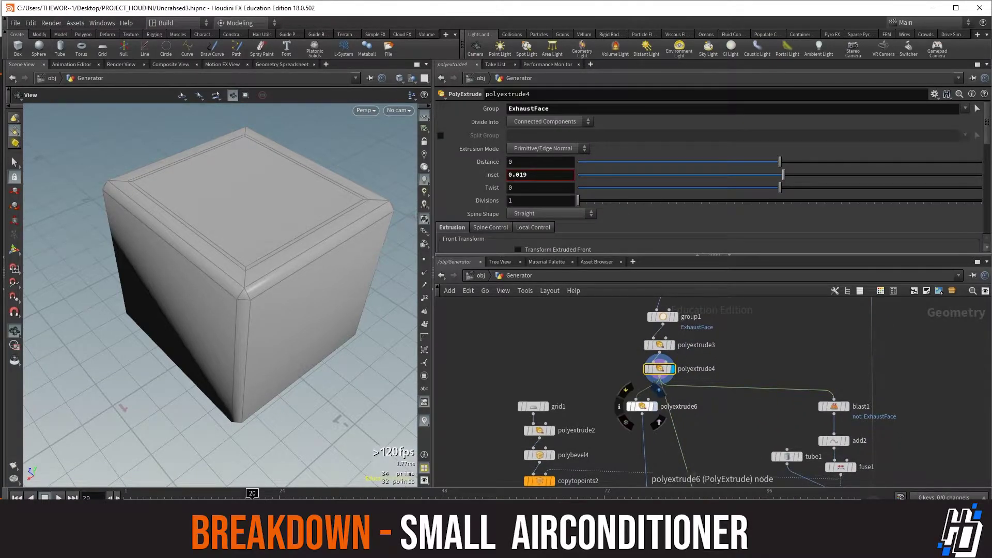
left_click(655, 406)
left_click_drag(243, 288, 289, 290)
- Display the InsertFace kept by blast2 and its add1 corner points, and show the add1 parameters
middle_click_drag(661, 454, 664, 308)
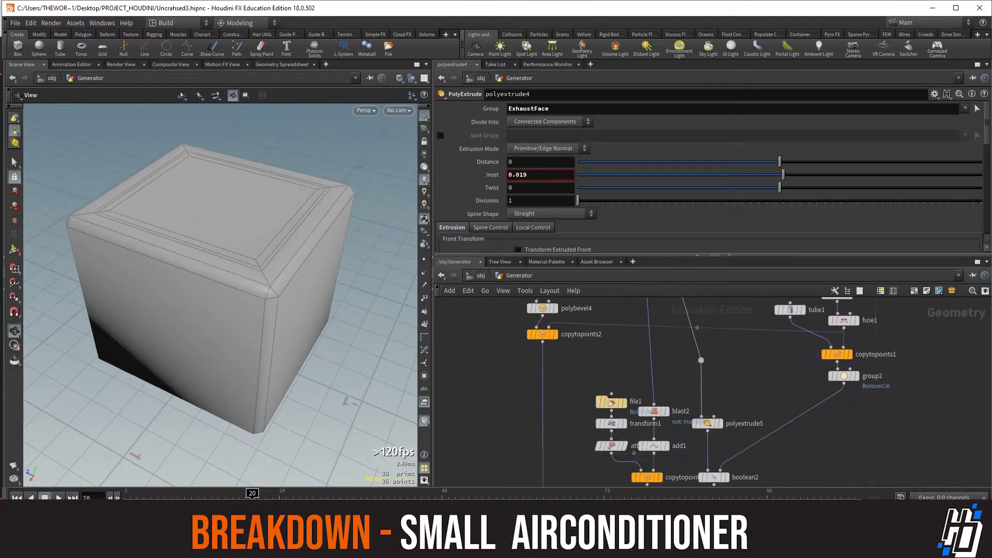
left_click(665, 411)
middle_click_drag(653, 411, 662, 367)
scroll(643, 340, "up", 3)
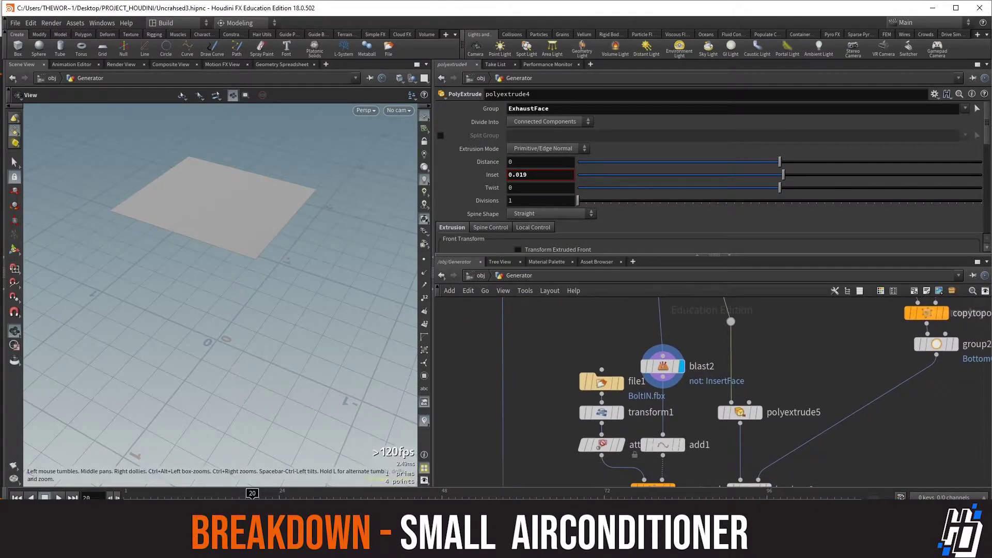
mouse_move(662, 444)
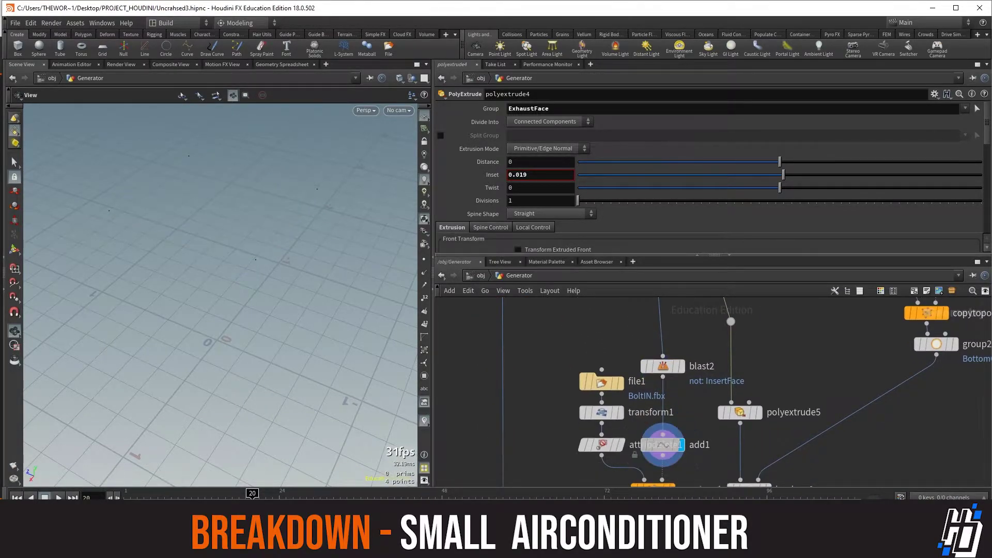
left_click_drag(663, 444, 663, 434)
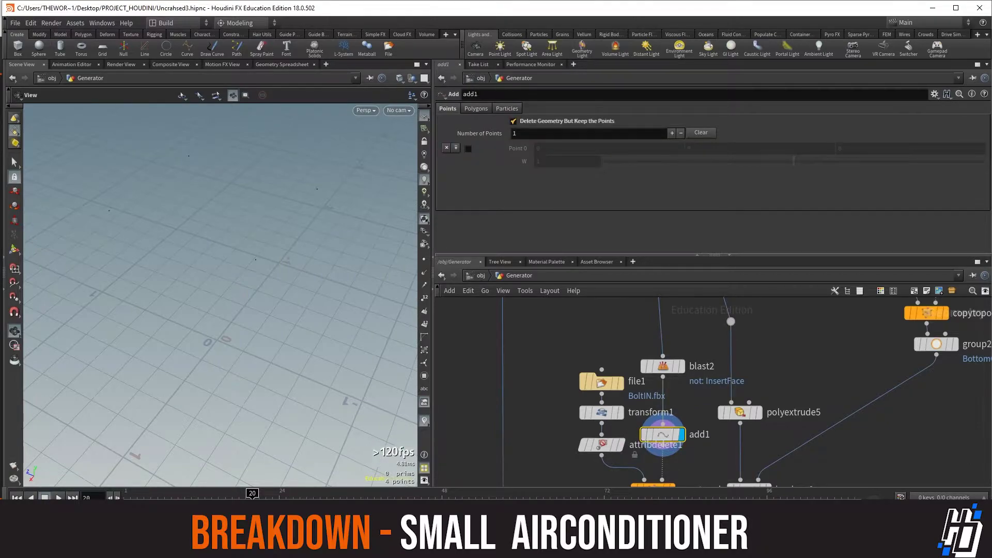
- Display the copytopoints3 result, with the bolt copied onto the add1 points
middle_click_drag(663, 433, 664, 378)
mouse_move(655, 434)
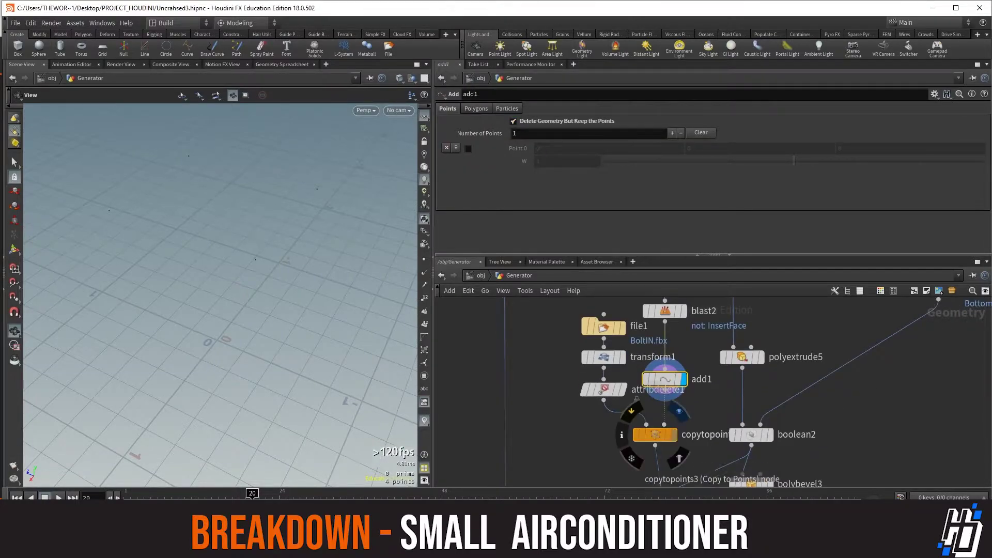
left_click(673, 434)
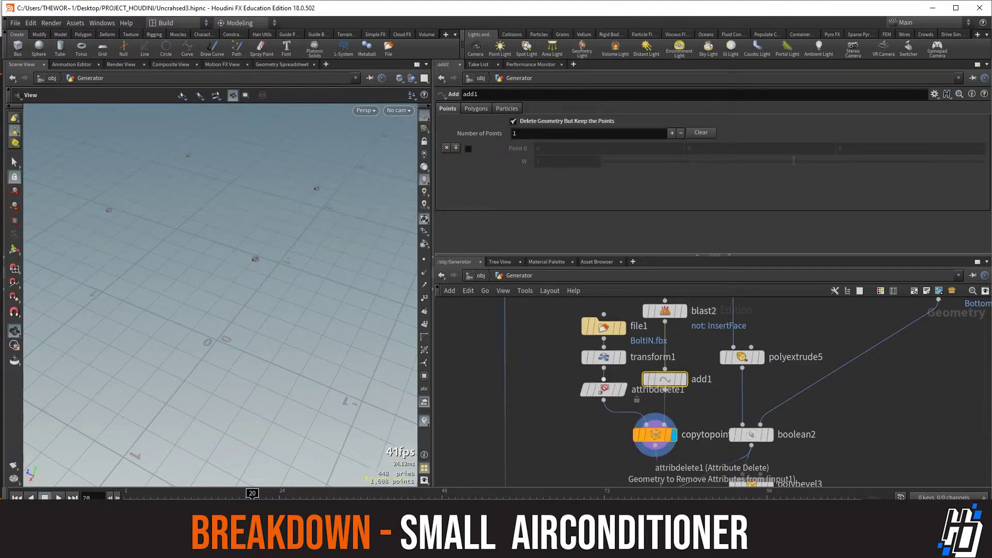
left_click_drag(655, 434, 658, 434)
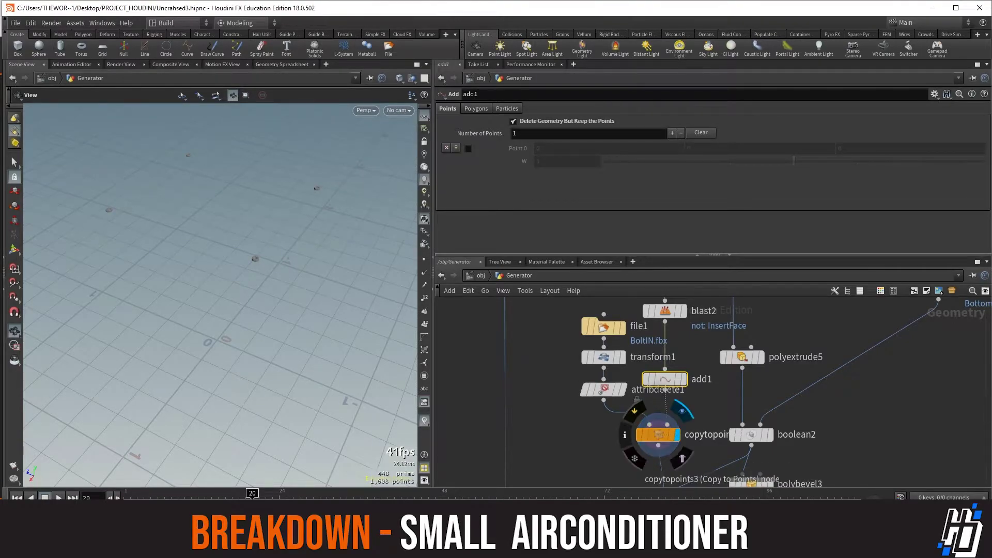
- Display the BoltIN.fbx bolt through file1, transform1 and attribdelete1, ending on the framed copytopoints3 result
left_click(622, 327)
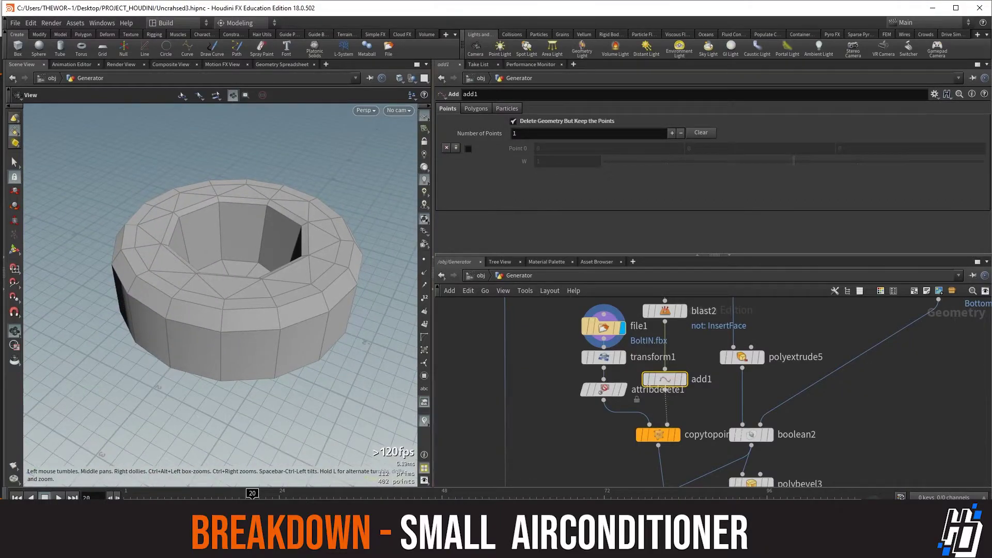
left_click(621, 356)
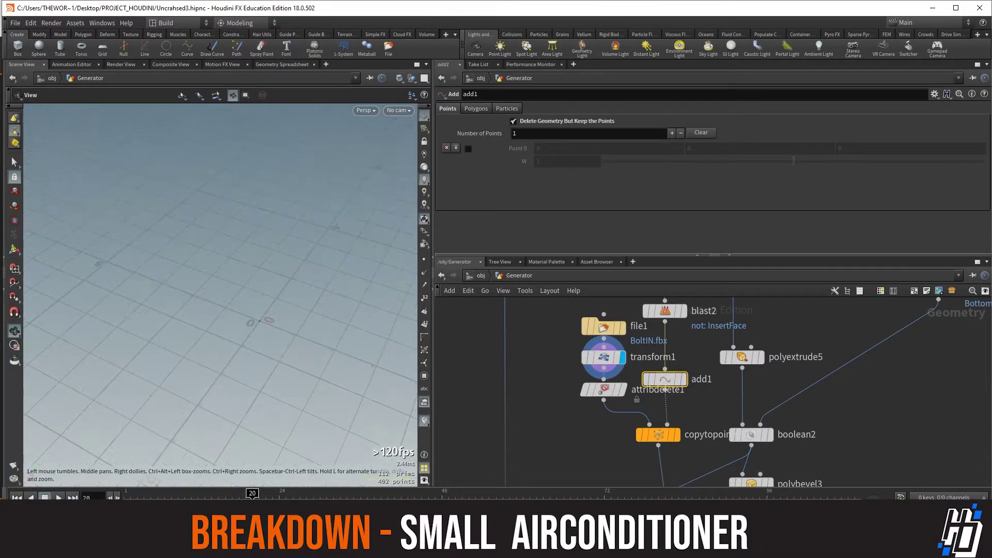
left_click(621, 389)
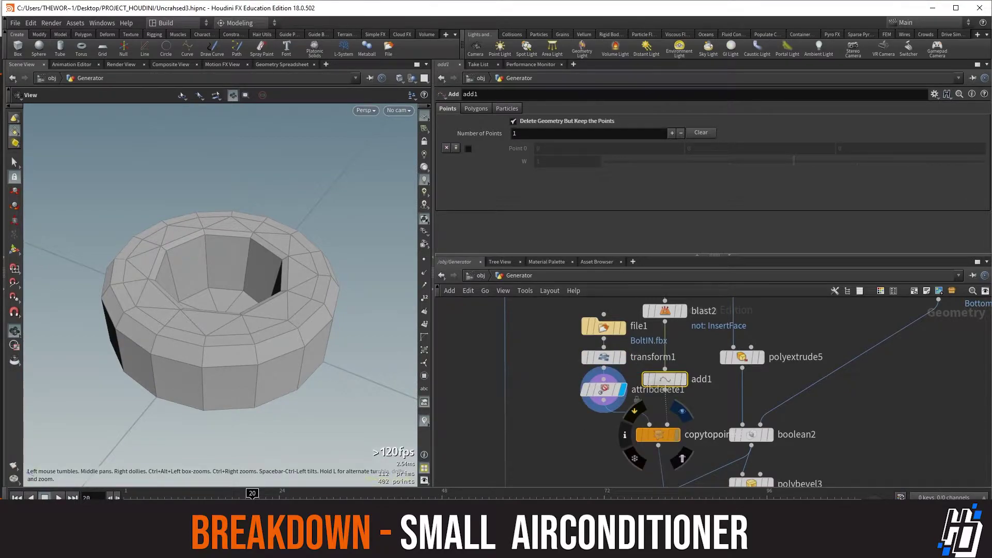
left_click(676, 435)
key("f")
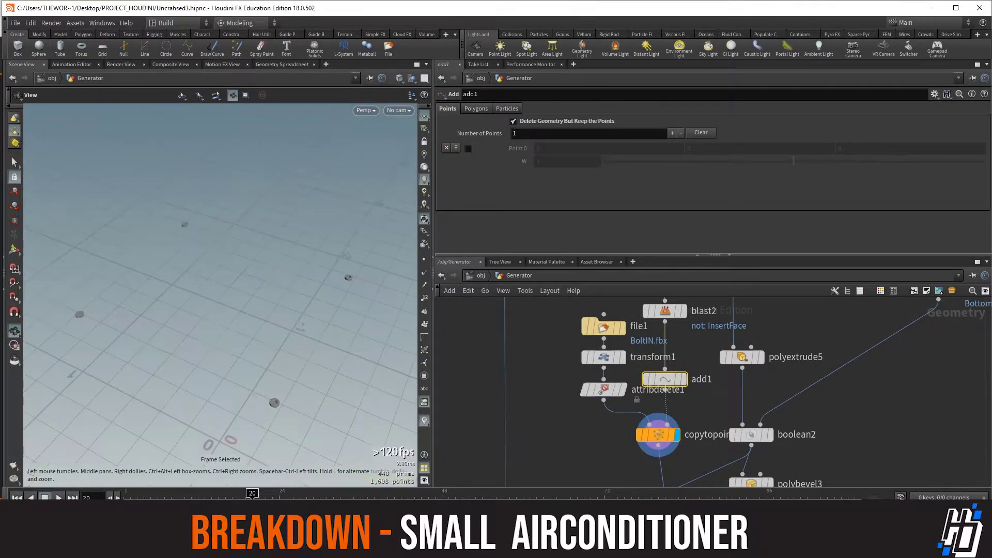
- Inspect the copied corner bolts and the nodes feeding copytopoints3
middle_click_drag(723, 377, 725, 404)
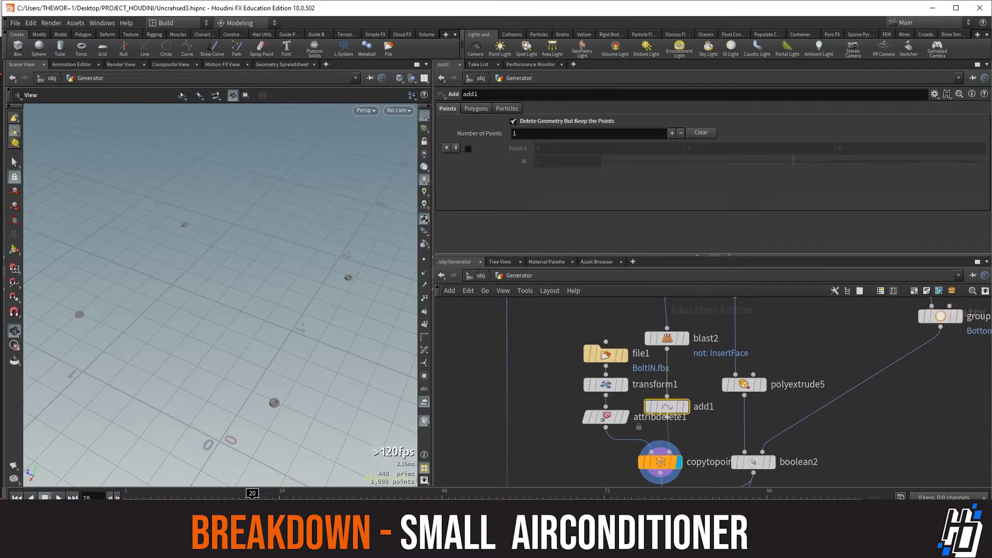
left_click_drag(217, 310, 253, 297)
scroll(696, 423, "down", 1)
middle_click_drag(696, 424, 688, 401)
scroll(679, 382, "up", 2)
left_click_drag(649, 457, 650, 445)
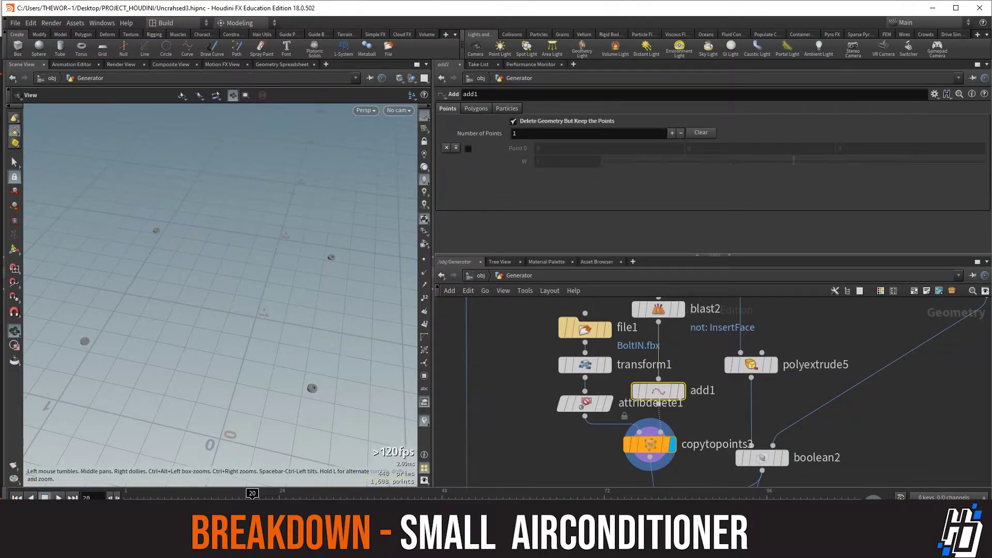
scroll(713, 393, "down", 8)
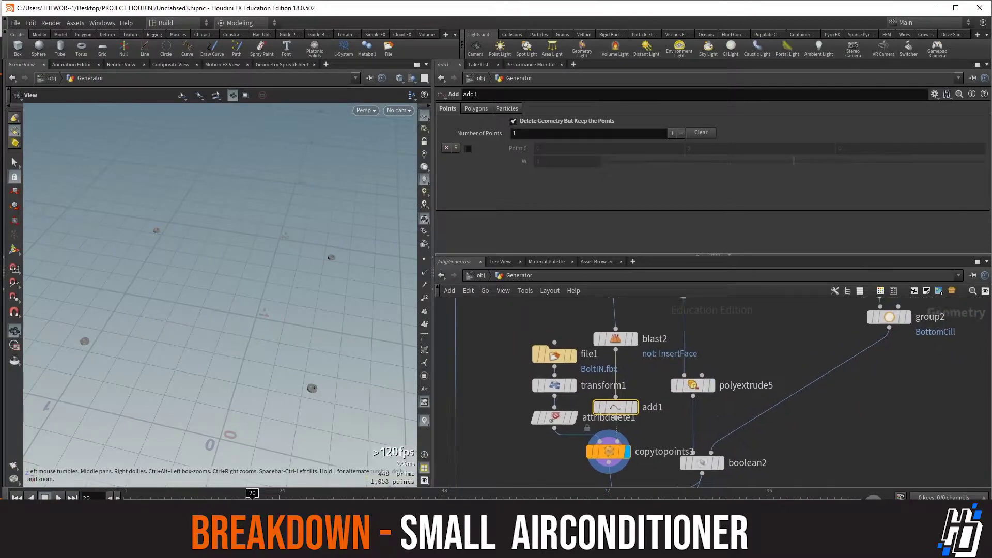
- Display the polyextrude5 result to show the recessed top face of the box
middle_click_drag(705, 347, 704, 363)
scroll(707, 331, "up", 3)
left_click(700, 316)
middle_click_drag(695, 444, 674, 316)
left_click(734, 426)
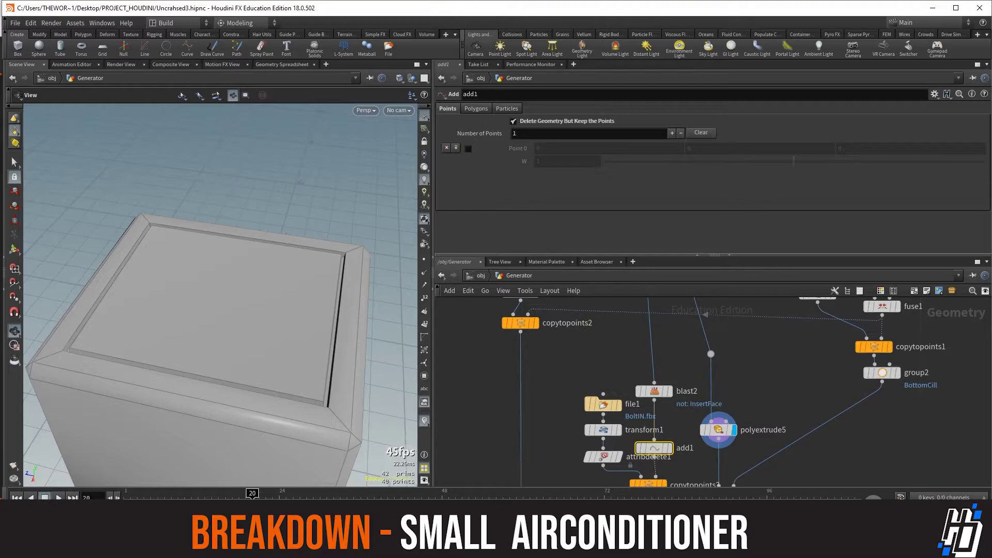
- Display the boolean2 result to show the circular hole cut into the recessed top face
middle_click_drag(735, 450, 725, 419)
left_click_drag(222, 310, 222, 279)
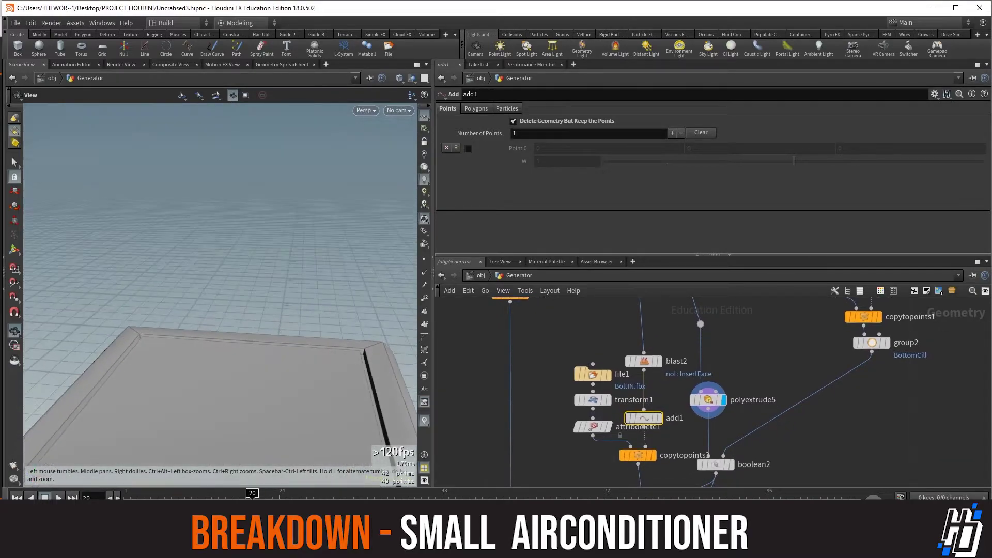
middle_click_drag(222, 331, 192, 267)
middle_click_drag(725, 460, 721, 418)
left_click(727, 423)
left_click_drag(222, 299, 221, 356)
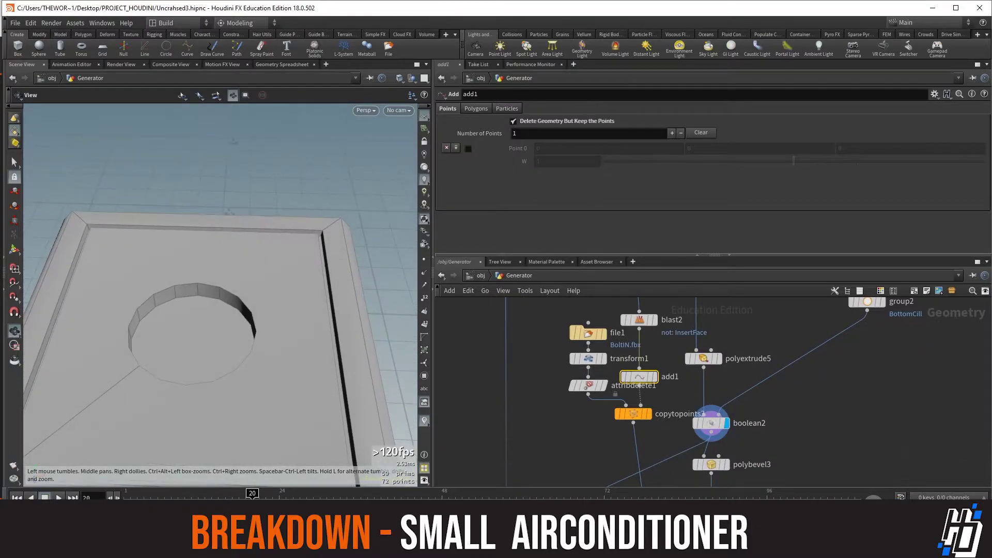
- Show the tube1 node's parameters and move the node beside add2 in the network
scroll(221, 356, "down", 2)
scroll(661, 396, "down", 4)
middle_click_drag(717, 469, 763, 482)
scroll(727, 420, "up", 4)
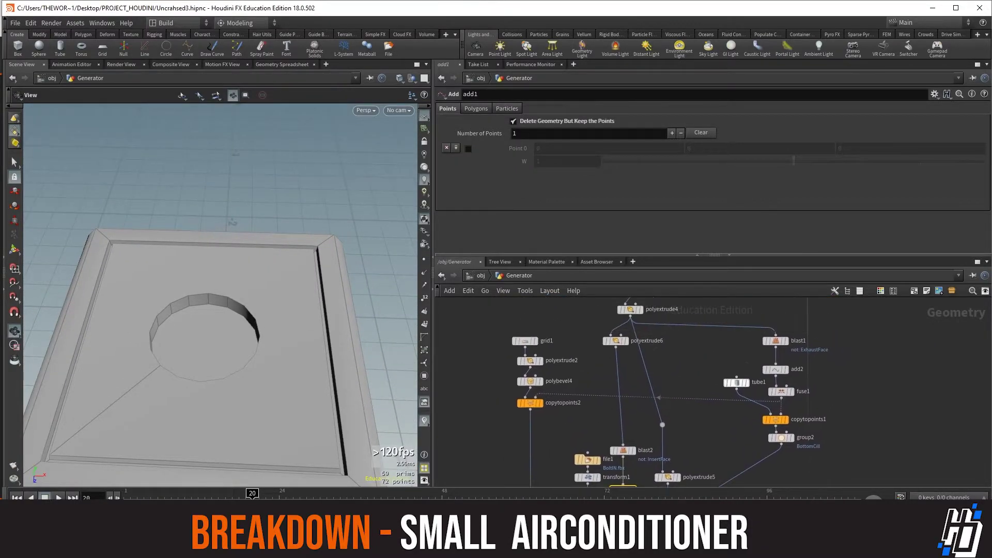
left_click(733, 369)
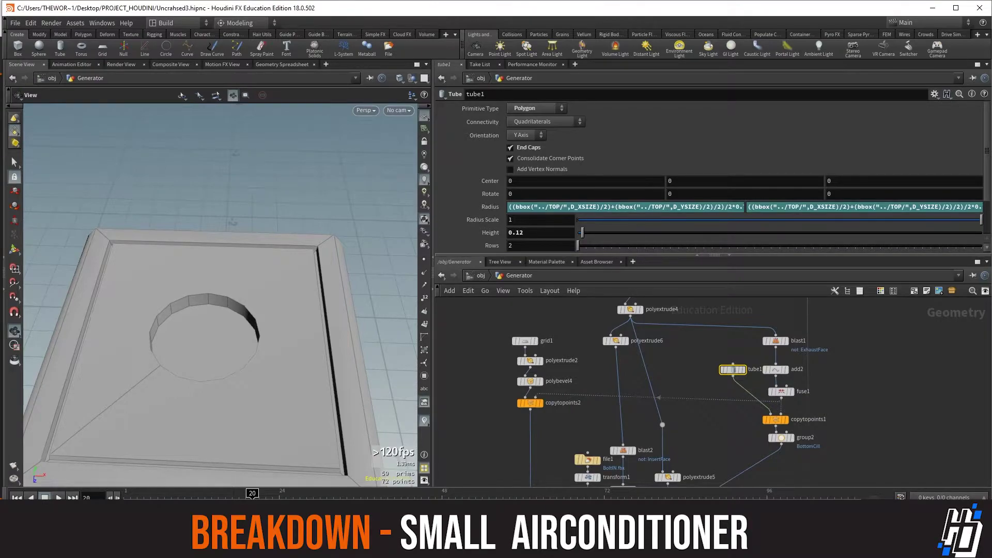
middle_click_drag(672, 411, 667, 448)
left_click_drag(727, 406, 728, 401)
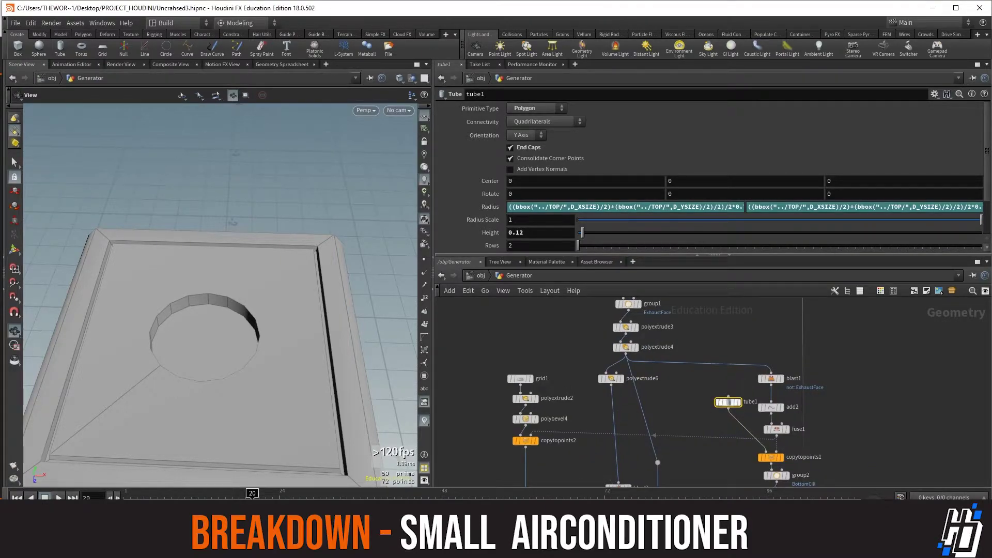
- Display blast1, add2 and fuse1 in turn to follow the exhaust face being reduced to a point
middle_click_drag(583, 310, 557, 319)
scroll(607, 383, "down", 2)
scroll(706, 444, "up", 4)
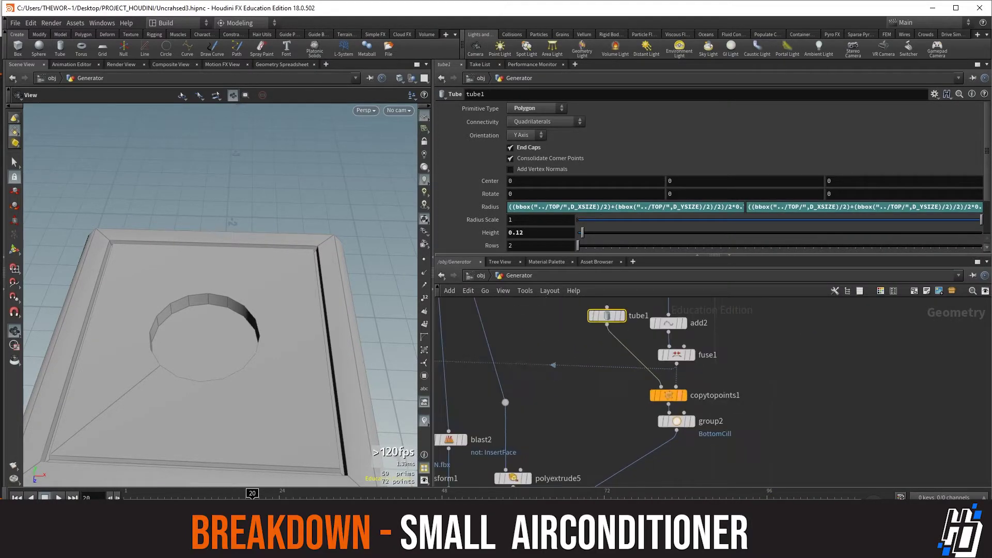
middle_click_drag(678, 380, 700, 444)
left_click(704, 344)
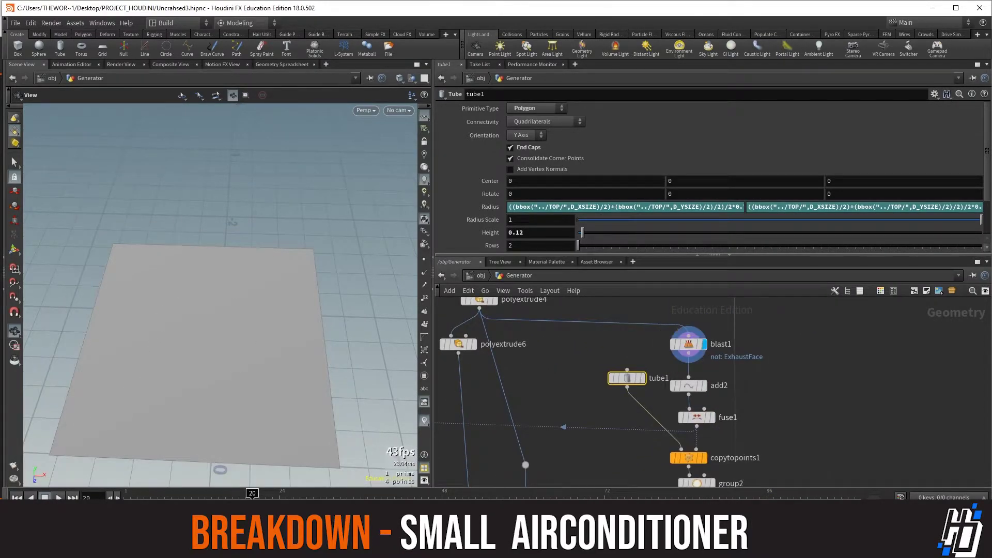
left_click(704, 386)
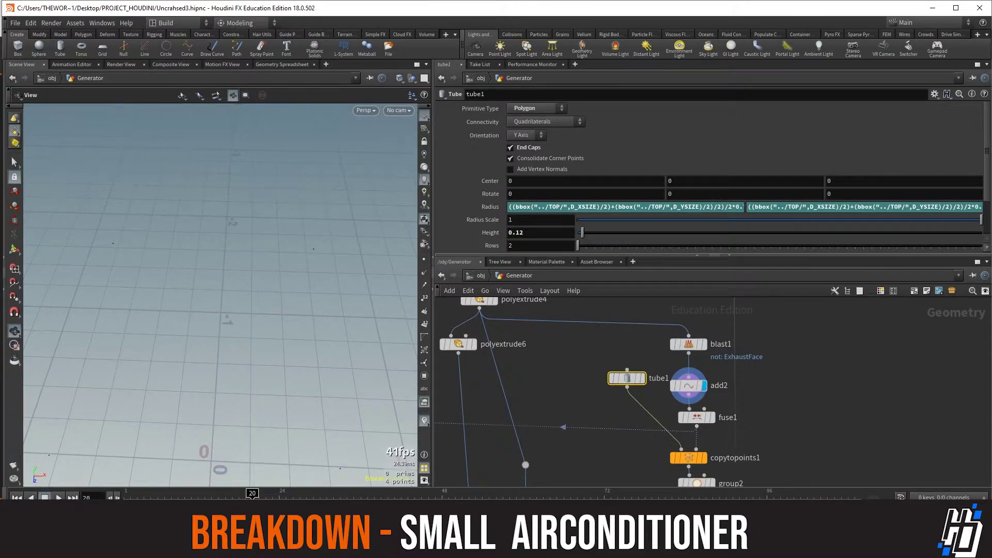
left_click(712, 417)
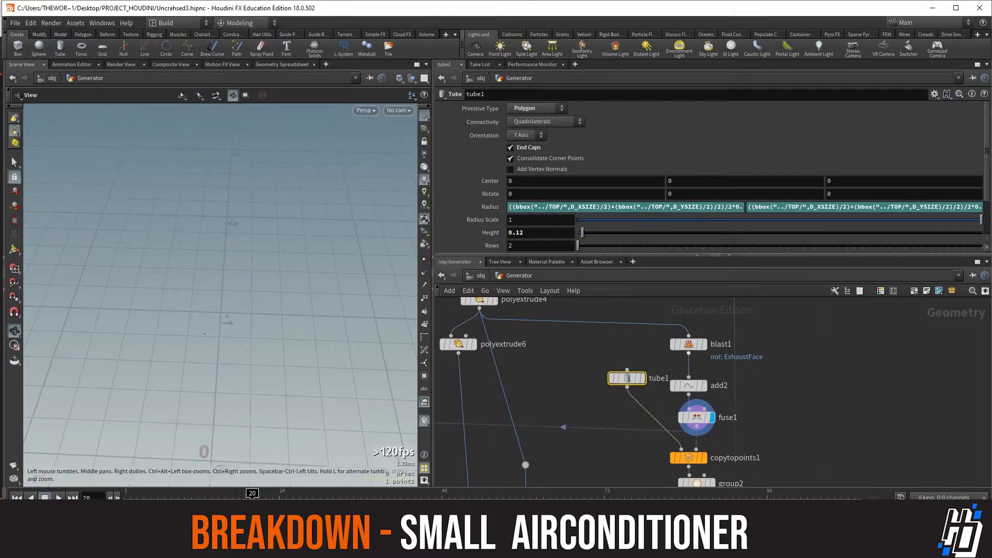
- Display blast1 again, followed by copytopoints1 with the tube copied onto the fused point
left_click(704, 344)
middle_click_drag(749, 424, 751, 377)
left_click(706, 412)
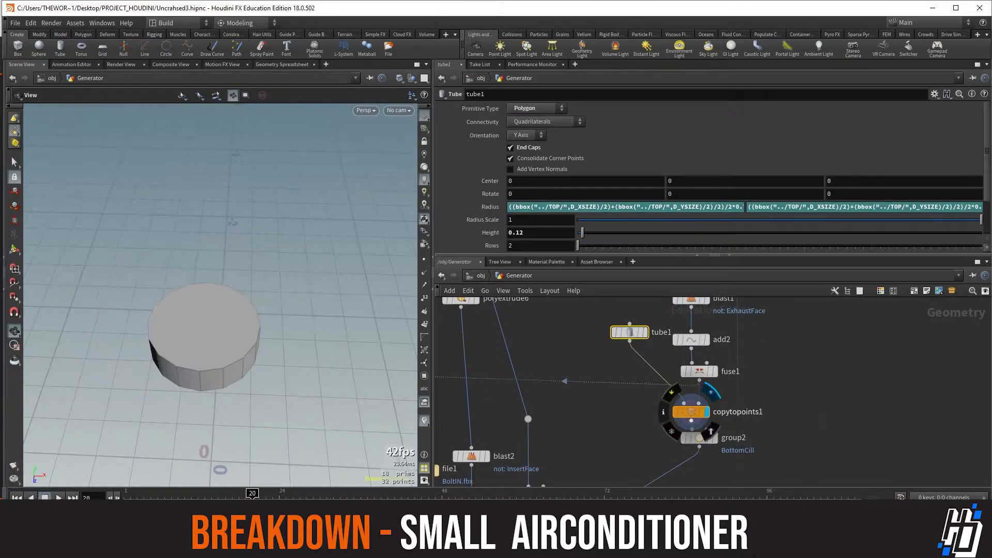
- Display the polybevel3 result around the circular hole and examine its group and offset settings
middle_click_drag(650, 449, 718, 325)
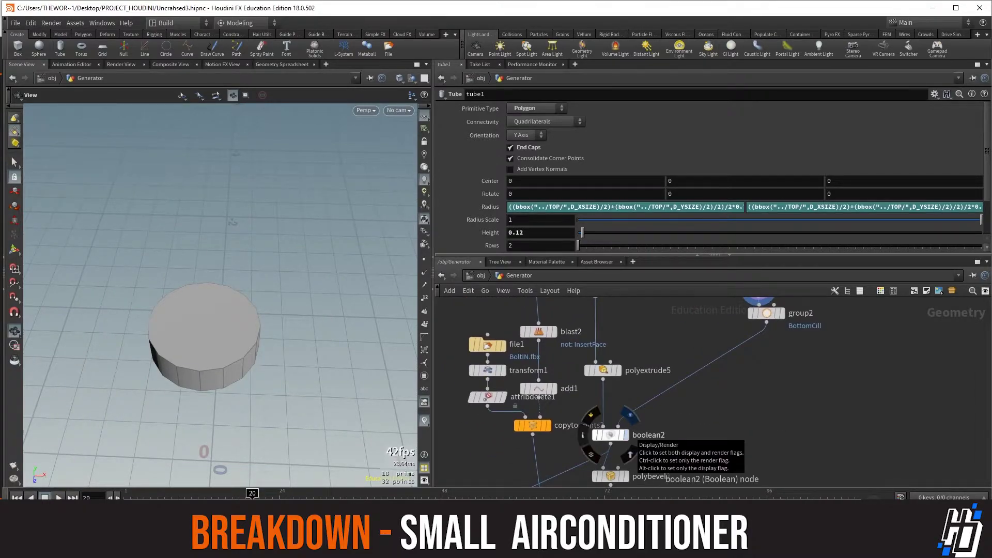
left_click(629, 453)
middle_click_drag(497, 329, 489, 262)
left_click(618, 409)
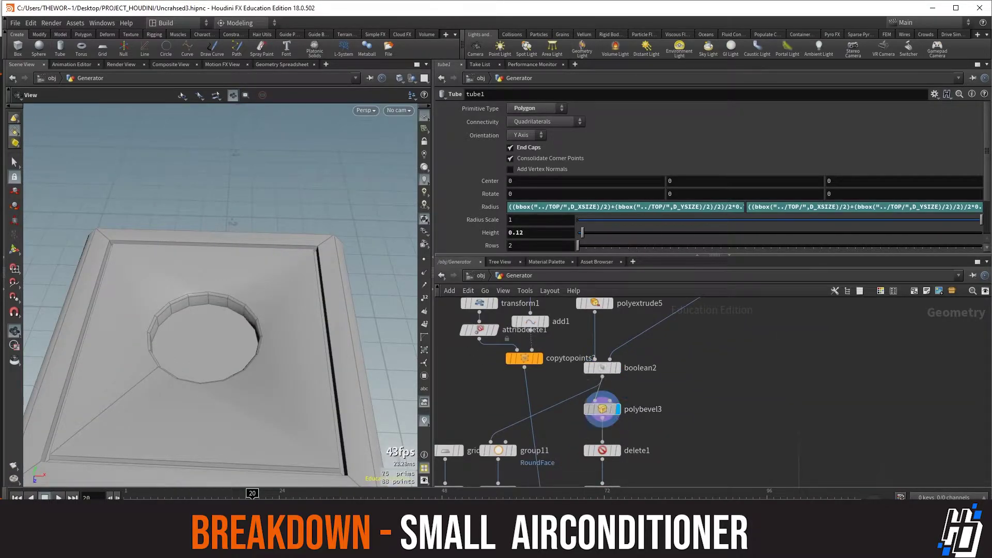
left_click(601, 409)
scroll(707, 176, "up", 3)
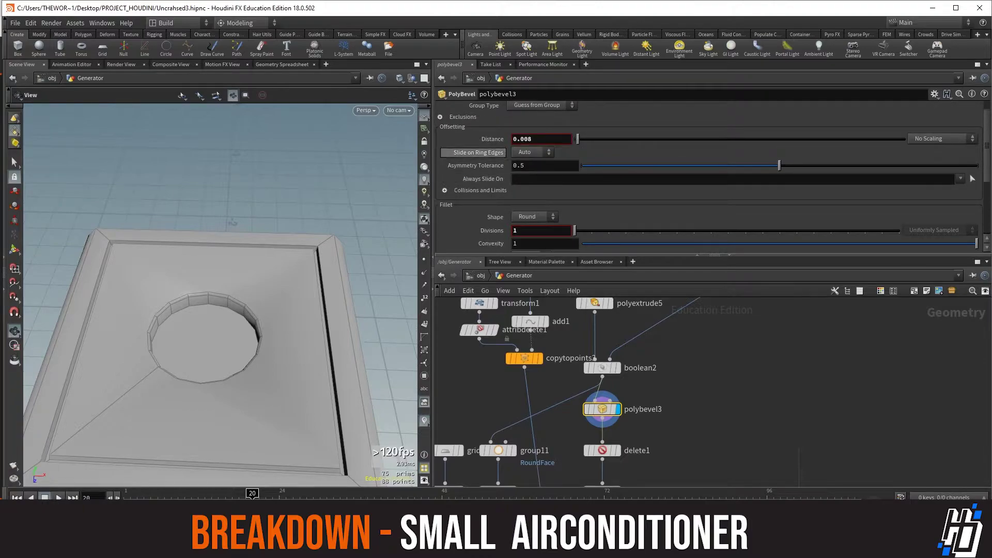
scroll(708, 176, "up", 1)
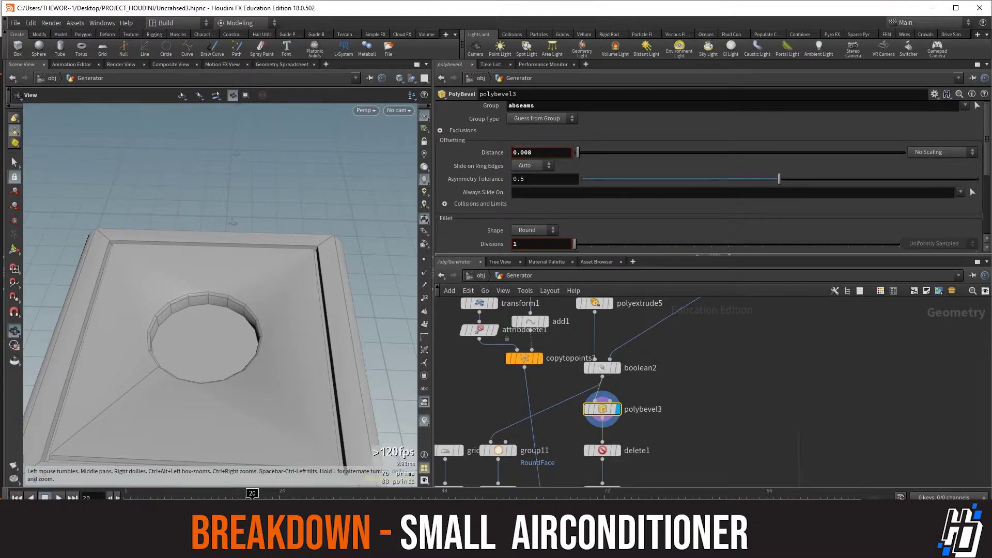
- Examine boolean2's output group settings and show its cutter and seam guides on the model
left_click(601, 367)
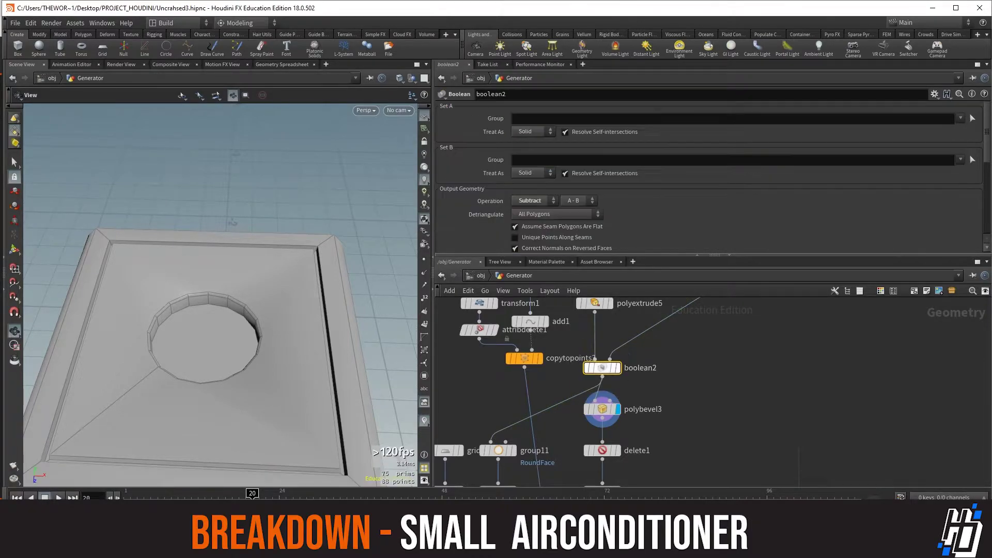
scroll(707, 176, "down", 9)
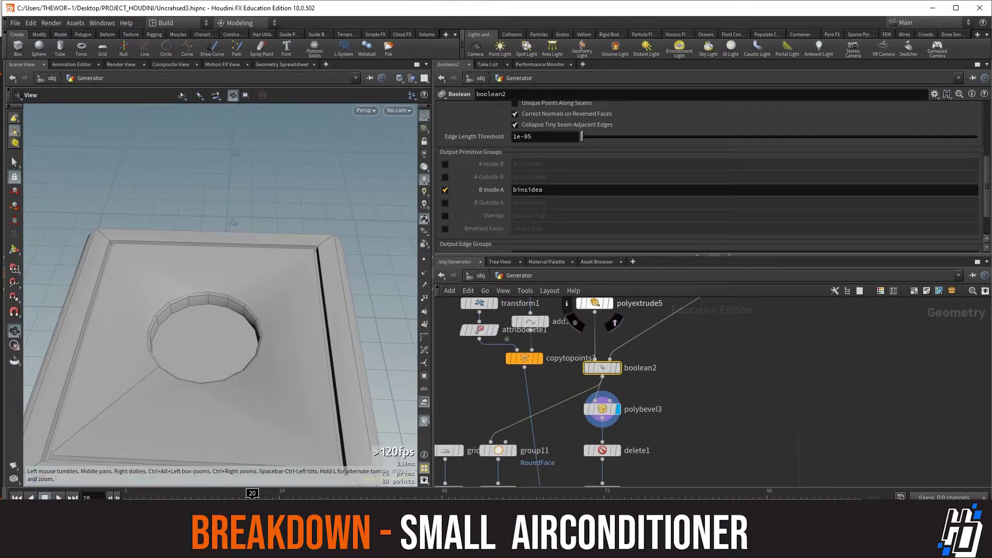
key("Return")
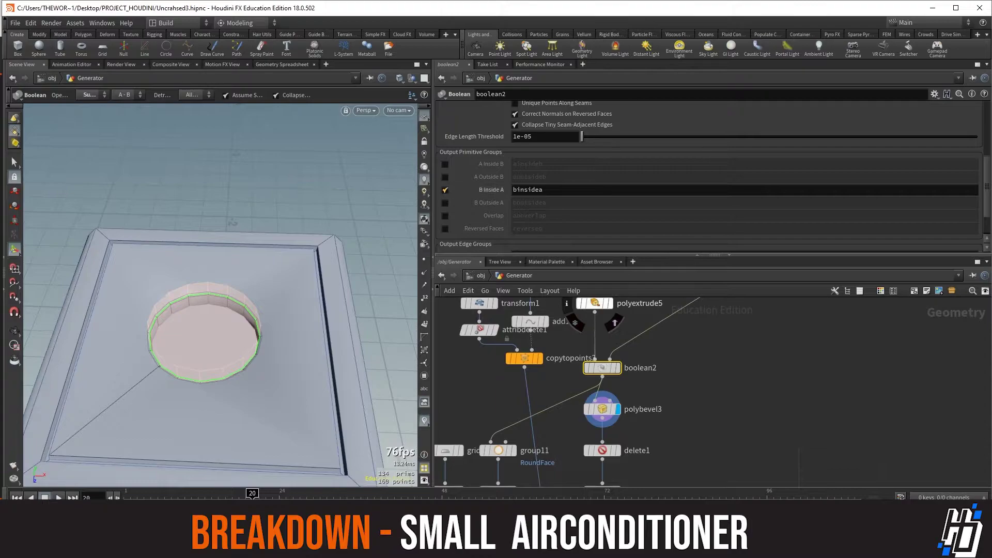
scroll(232, 222, "up", 5)
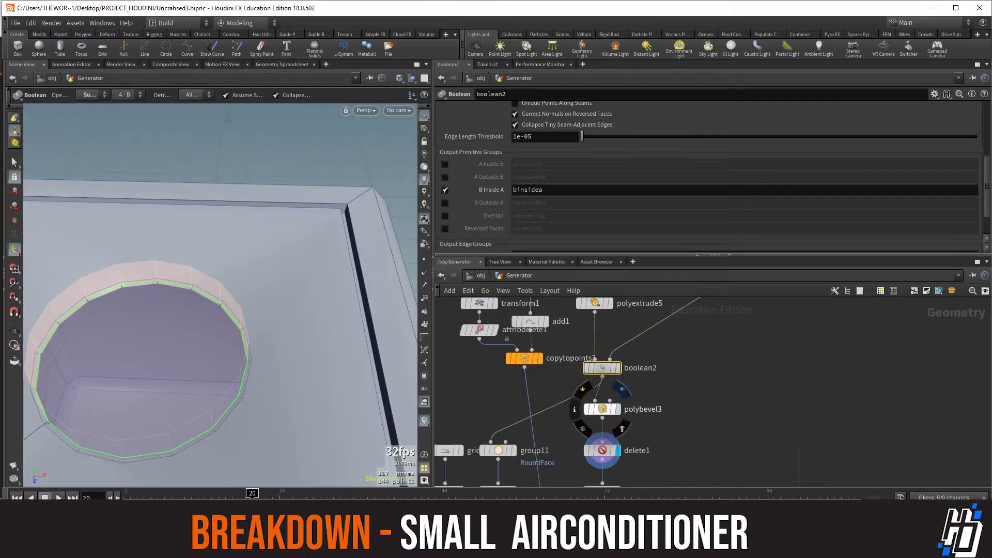
- Display delete1, polyfill1, polyextrude1 and quadrangulate1 in turn to review how the hole is closed and remeshed
middle_click_drag(656, 439, 679, 342)
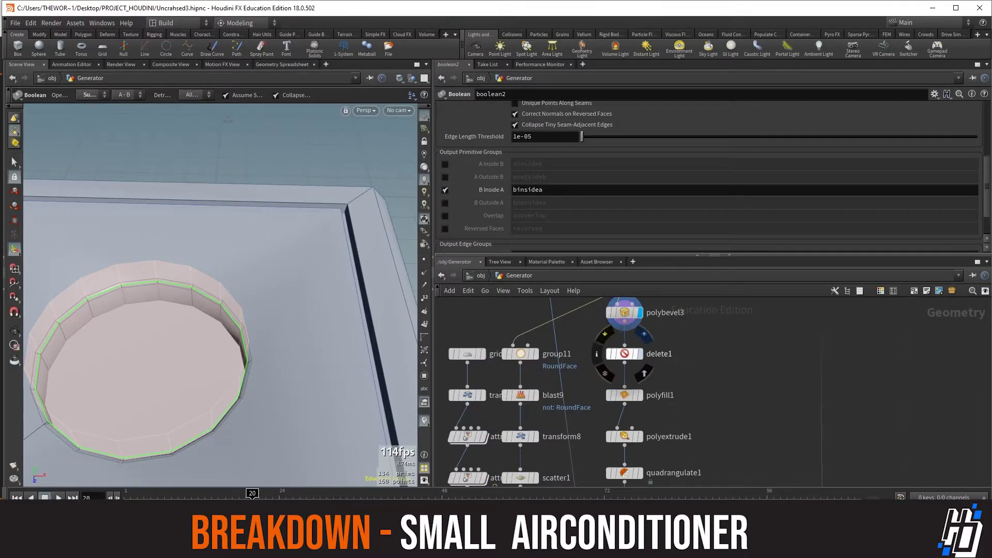
left_click(640, 354)
middle_click_drag(666, 408, 672, 360)
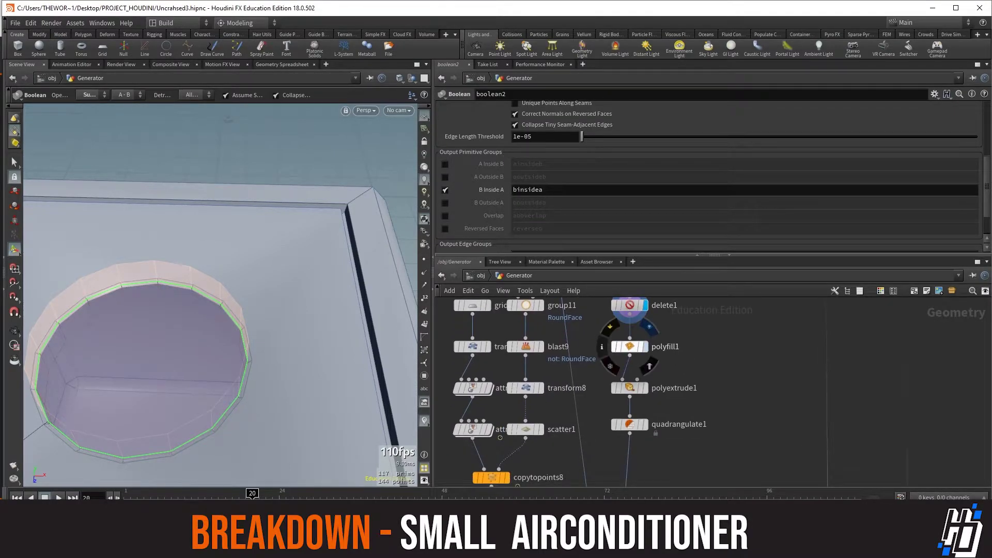
left_click(645, 346)
left_click(645, 387)
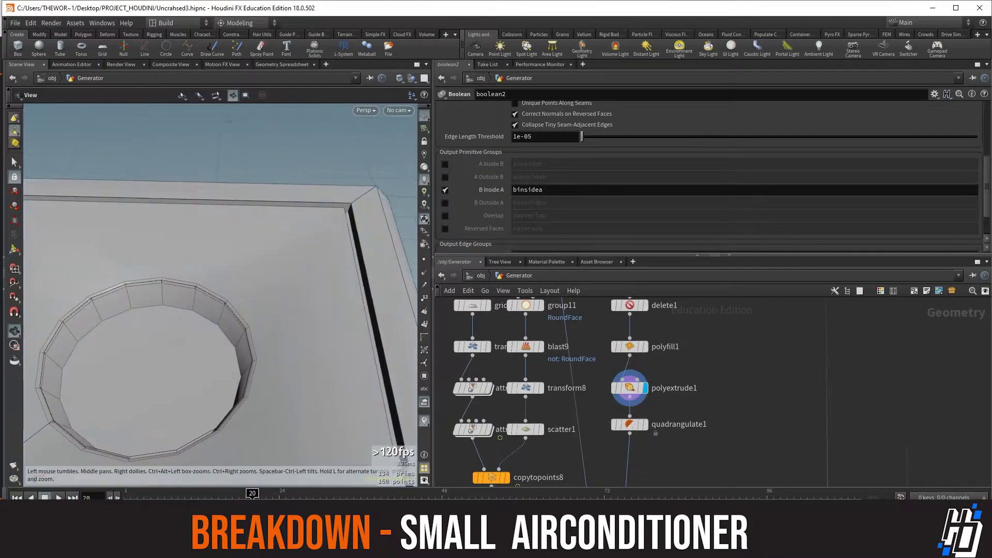
left_click(643, 424)
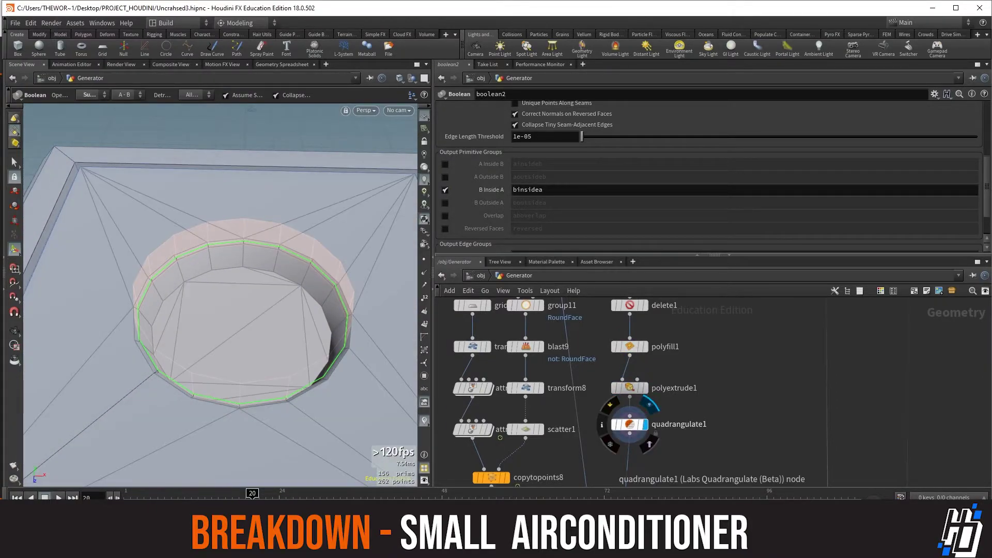
- Show the quadrangulate1 parameters and examine its result on the whole top face
left_click(629, 423)
middle_click_drag(629, 423, 633, 335)
scroll(733, 323, "down", 2)
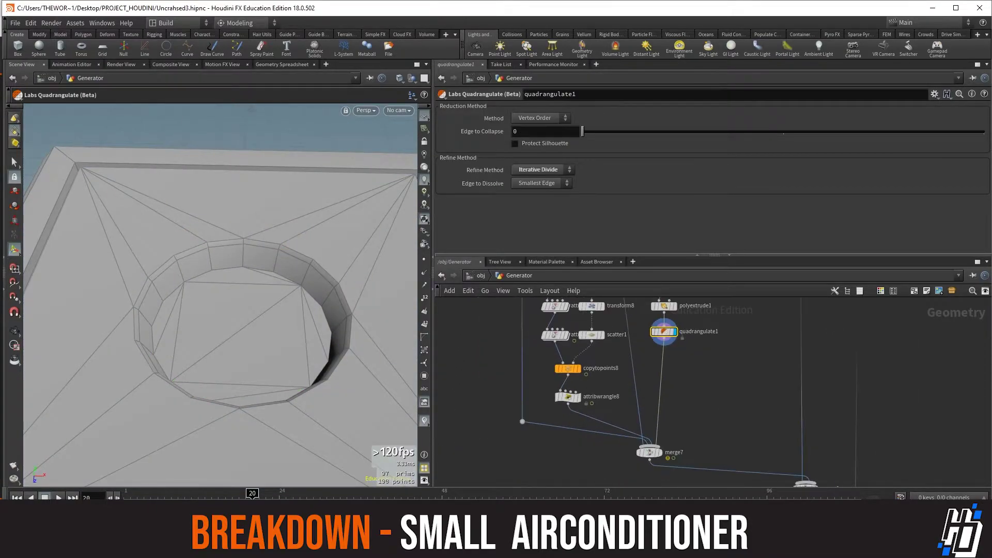
middle_click_drag(734, 323, 710, 342)
right_click_drag(243, 310, 188, 310, "alt")
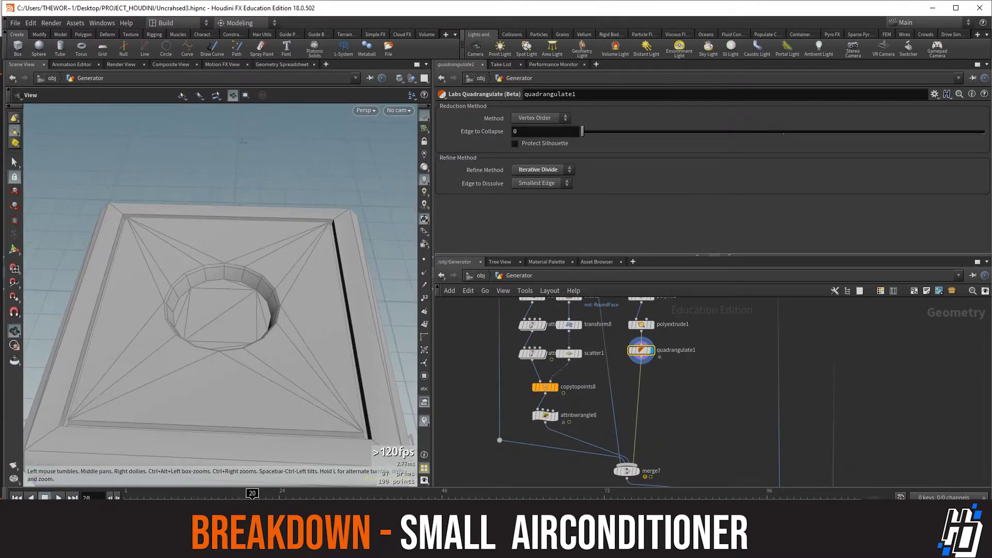
- Reposition the merge7 node beneath quadrangulate1 in the network
left_click_drag(207, 289, 239, 306, "alt")
middle_click_drag(642, 440, 640, 384)
scroll(640, 383, "up", 1)
left_click_drag(622, 420, 638, 418)
middle_click_drag(643, 372, 627, 400)
left_click_drag(601, 460, 615, 444)
key("Escape")
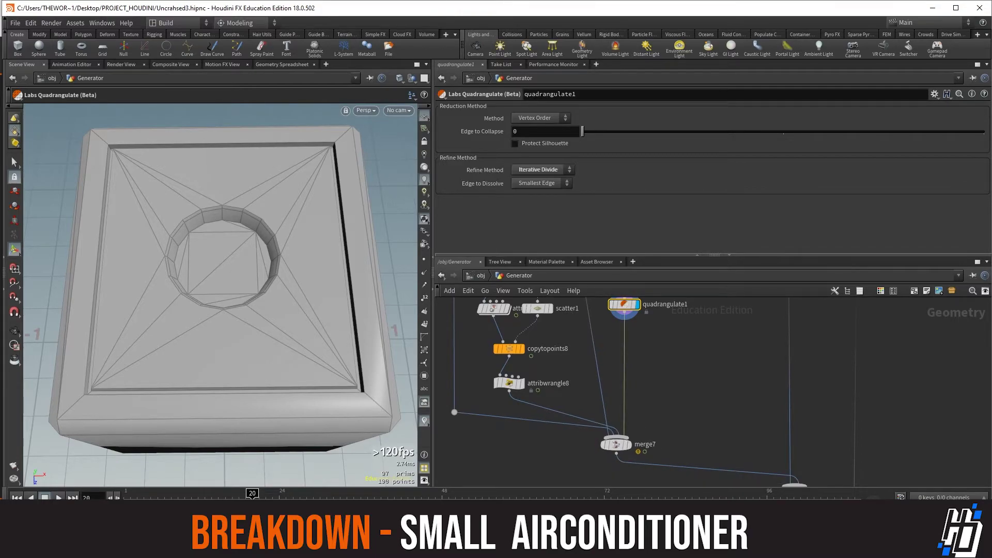
- Display the merge2 result and examine the ribbons rising from the round exhaust hole
middle_click_drag(616, 444, 528, 357)
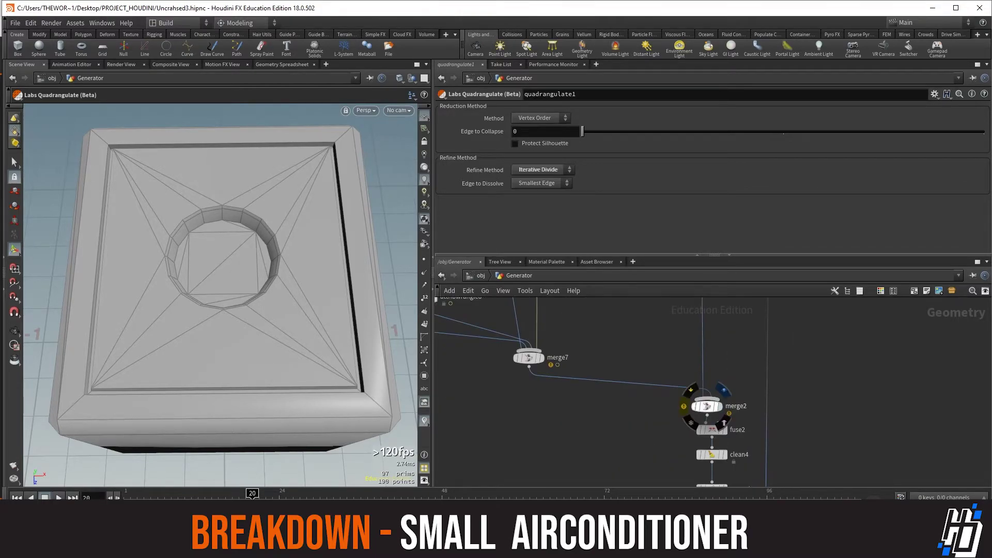
left_click(719, 406)
left_click_drag(206, 310, 352, 264, "alt")
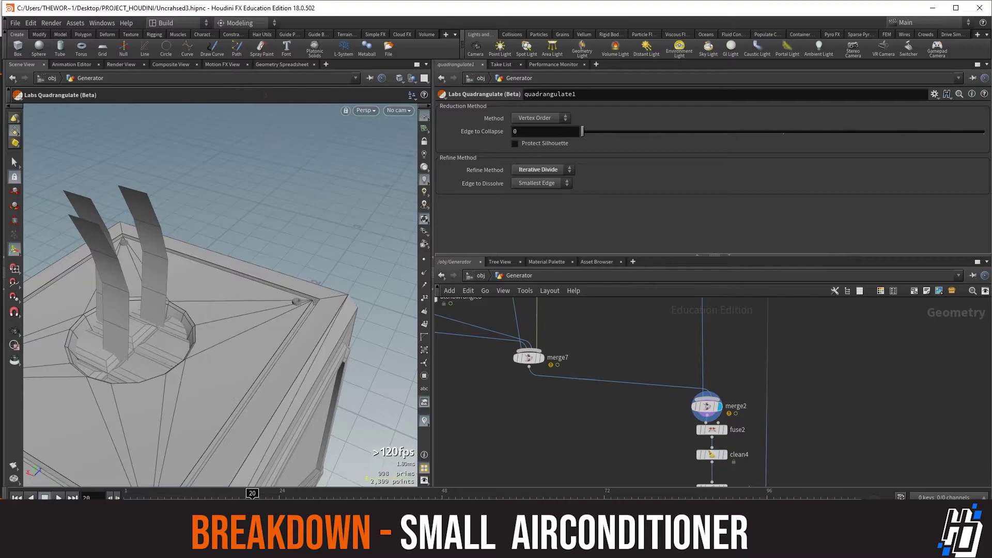
- Locate the side panel branch below sort1 and display blast6 and the Tube subnetwork
scroll(683, 412, "down", 2)
middle_click_drag(651, 357, 647, 474)
scroll(646, 474, "down", 4)
middle_click_drag(651, 321, 650, 478)
scroll(659, 455, "up", 4)
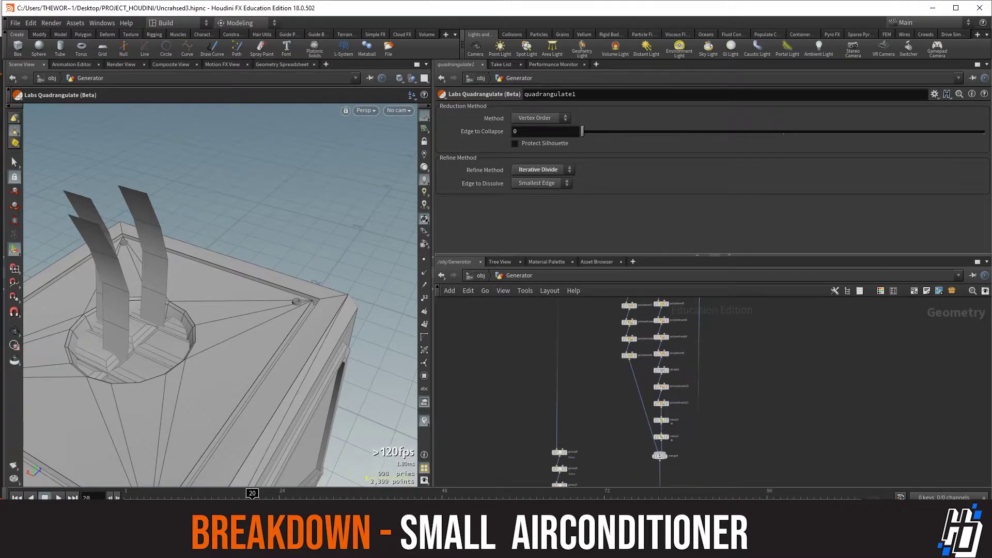
middle_click_drag(660, 336, 655, 465)
middle_click_drag(651, 382, 627, 305)
scroll(568, 392, "down", 3)
middle_click_drag(627, 423, 599, 470)
scroll(651, 362, "up", 5)
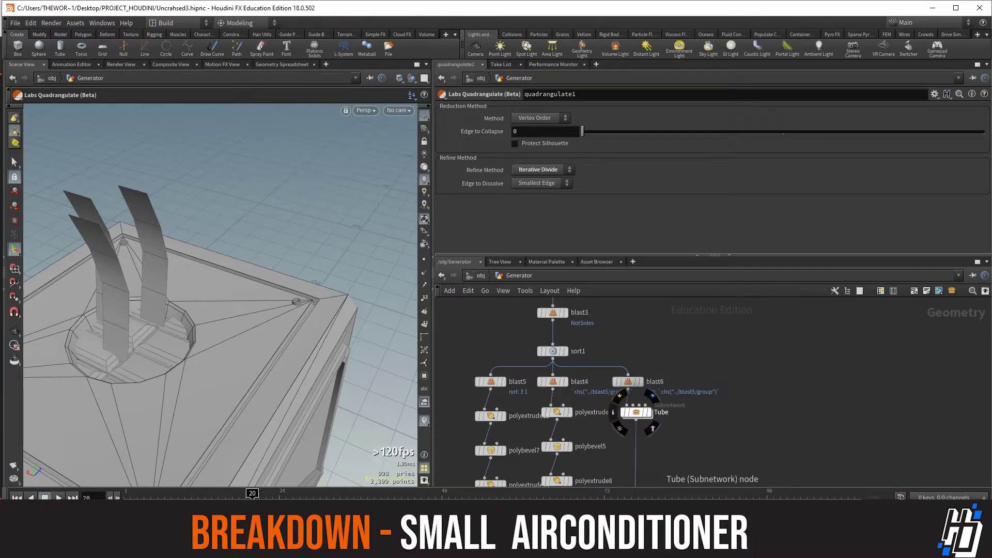
scroll(650, 385, "up", 1)
left_click(639, 380)
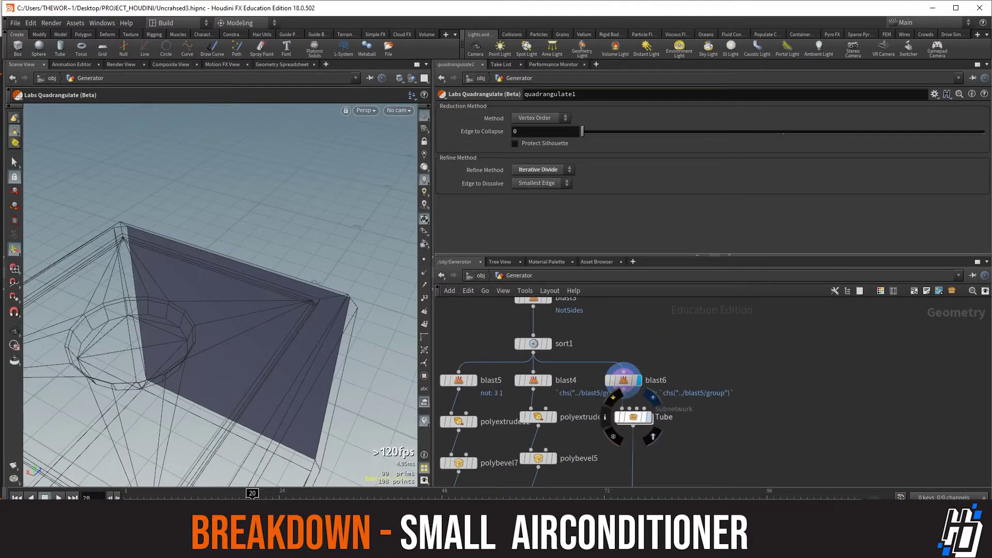
left_click(648, 416)
- Return to the ribbon branch, display its source grid and examine the strip inside the box
scroll(683, 459, "down", 4)
middle_click_drag(682, 465, 705, 304)
scroll(640, 439, "down", 4)
scroll(642, 465, "up", 1)
middle_click_drag(642, 473, 708, 465)
scroll(642, 386, "up", 3)
left_click(653, 376)
left_click(562, 416)
middle_click_drag(579, 367, 643, 434)
scroll(671, 470, "down", 2)
left_click(549, 315)
middle_click_drag(206, 321, 266, 282, "alt")
right_click_drag(266, 282, 225, 282, "alt")
scroll(545, 341, "up", 3)
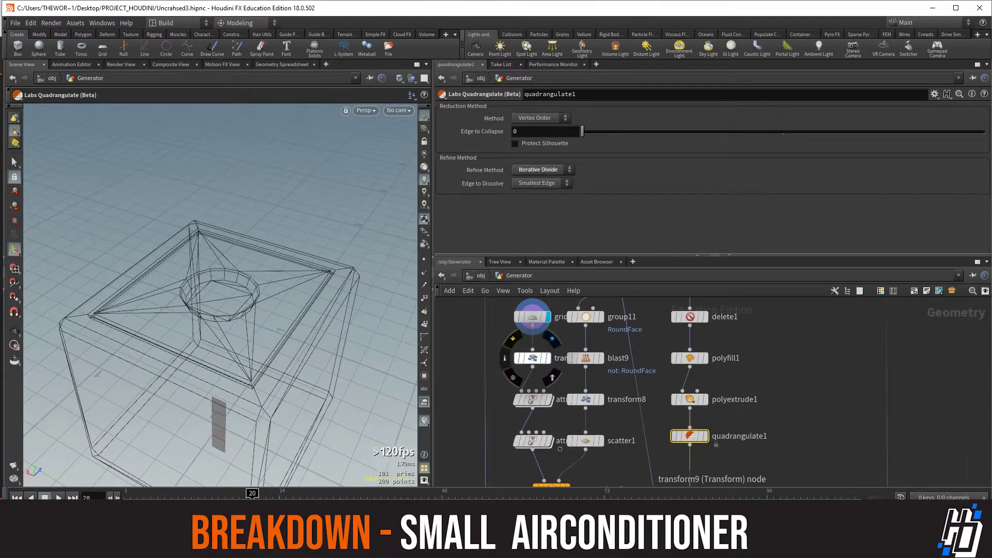
left_click_drag(222, 331, 248, 268, "alt")
middle_click_drag(160, 465, 198, 370, "alt")
left_click_drag(199, 371, 191, 450, "alt")
- Move grid2, transform9 and attribvop6 away from the group11 branch so the two node columns are separated
left_click_drag(532, 317, 515, 317)
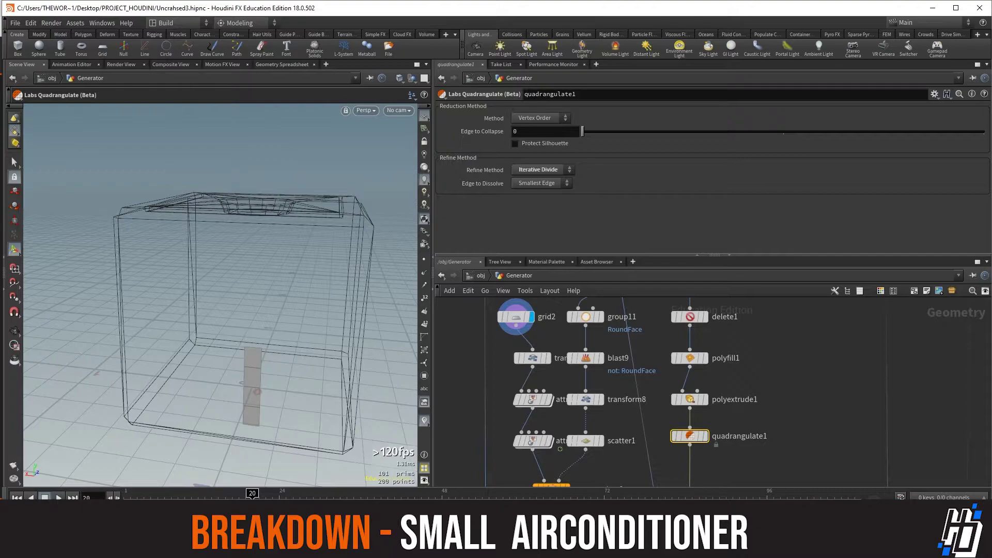
left_click_drag(515, 354, 515, 350)
left_click_drag(532, 400, 516, 383)
- Open the attribvop6 network and move the compare1 node up, clear of const1
double_click(516, 382)
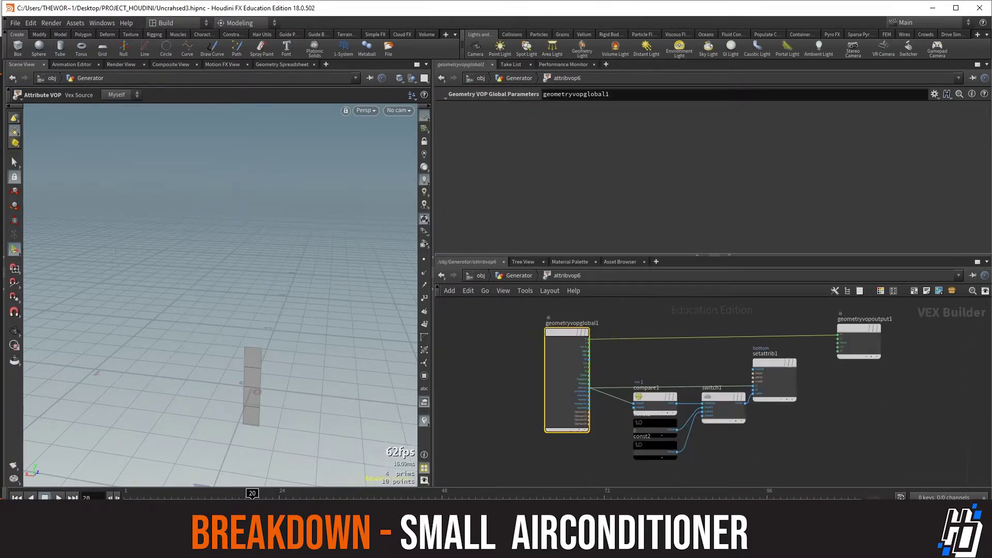
scroll(929, 387, "up", 3)
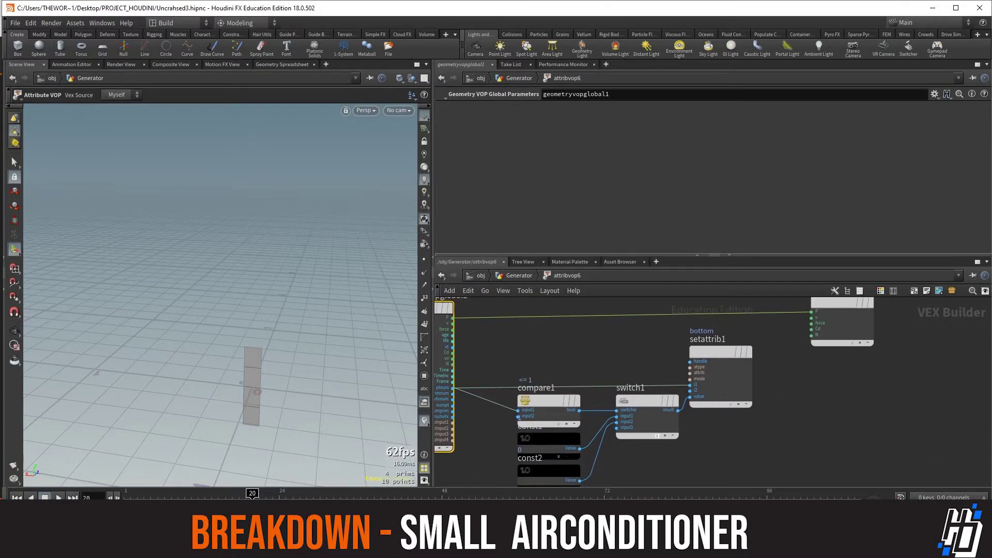
left_click_drag(547, 401, 547, 357)
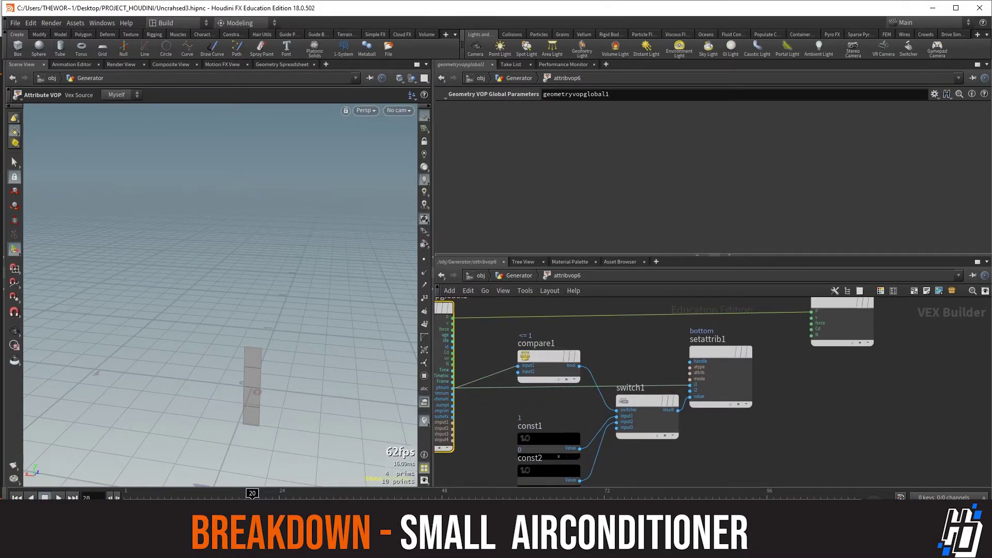
- Examine the compare, constant, switch and bottom attribute nodes inside attribvop6 and return to the Generator network
middle_click_drag(713, 413, 710, 371)
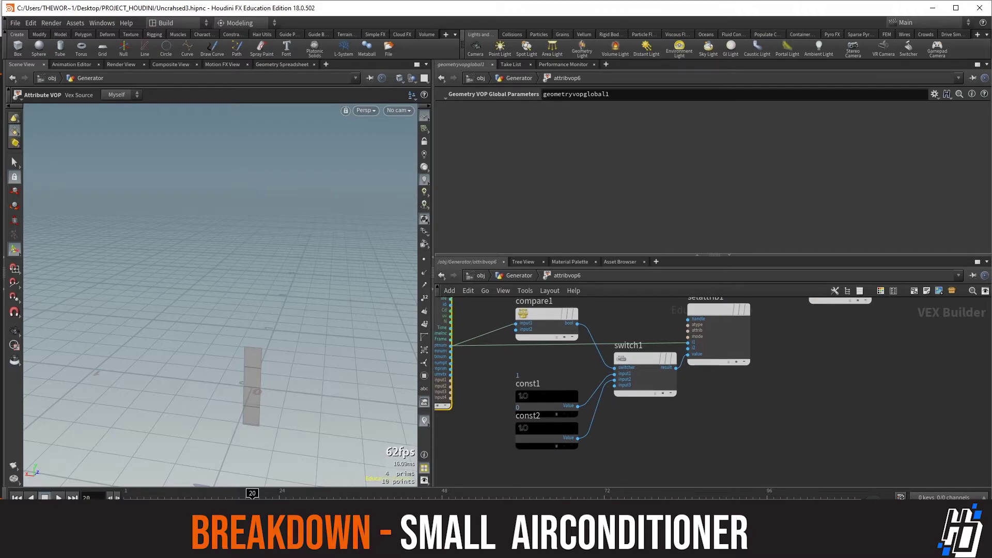
middle_click_drag(618, 371, 623, 408)
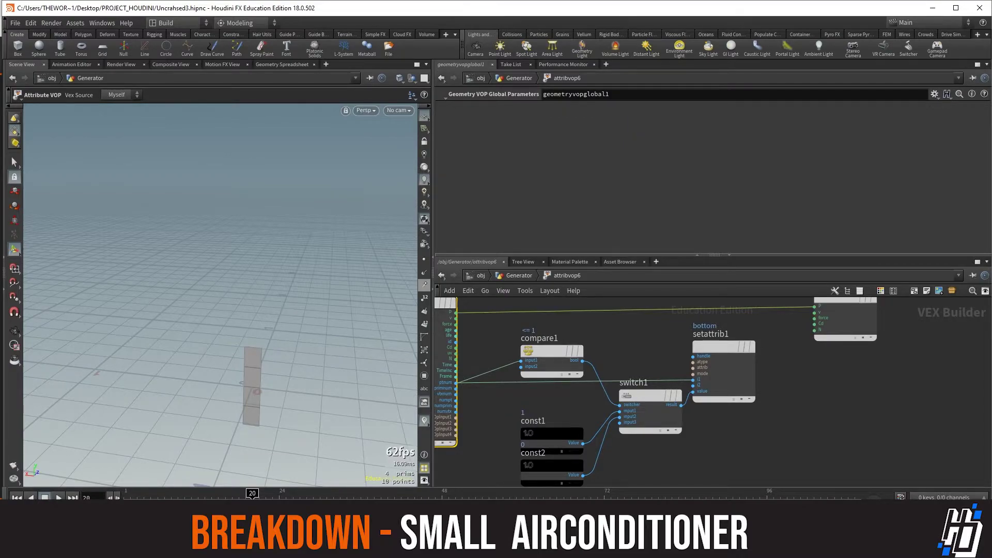
key("u")
middle_click_drag(554, 463, 559, 432)
double_click(521, 354)
middle_click_drag(713, 388, 715, 394)
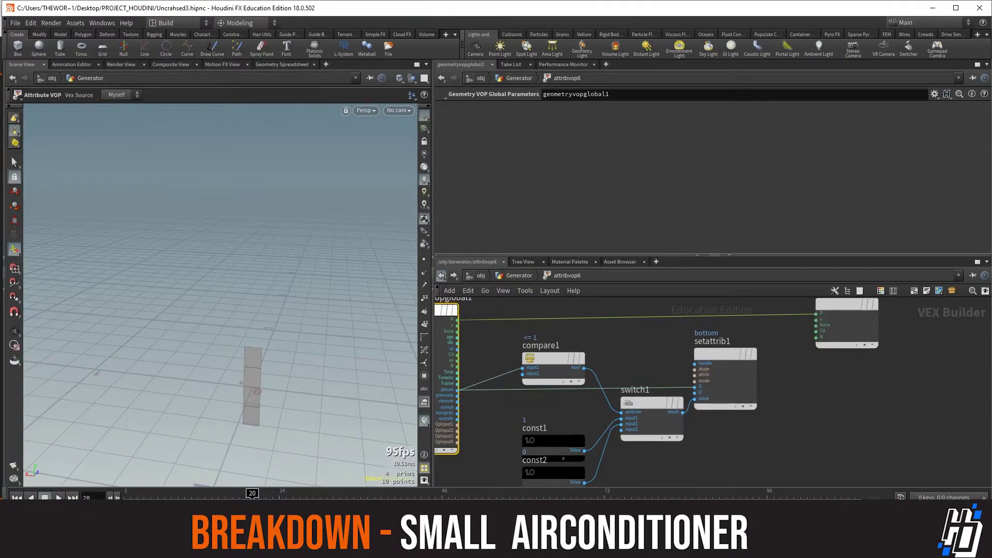
key("u")
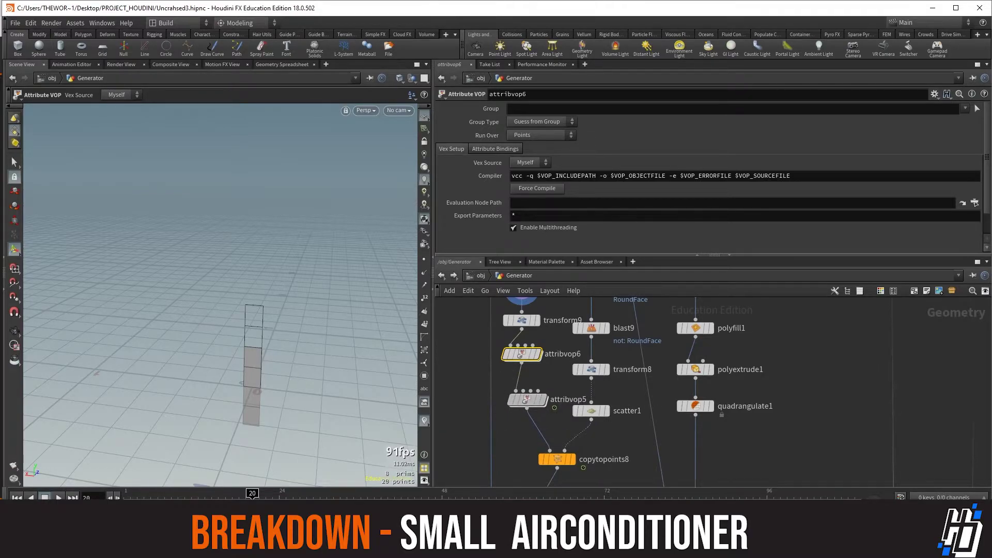
- Open attribvop5, examine its Speed, Straight_Wave and sine nodes, and return to the Generator network
double_click(538, 411)
scroll(655, 318, "up", 10)
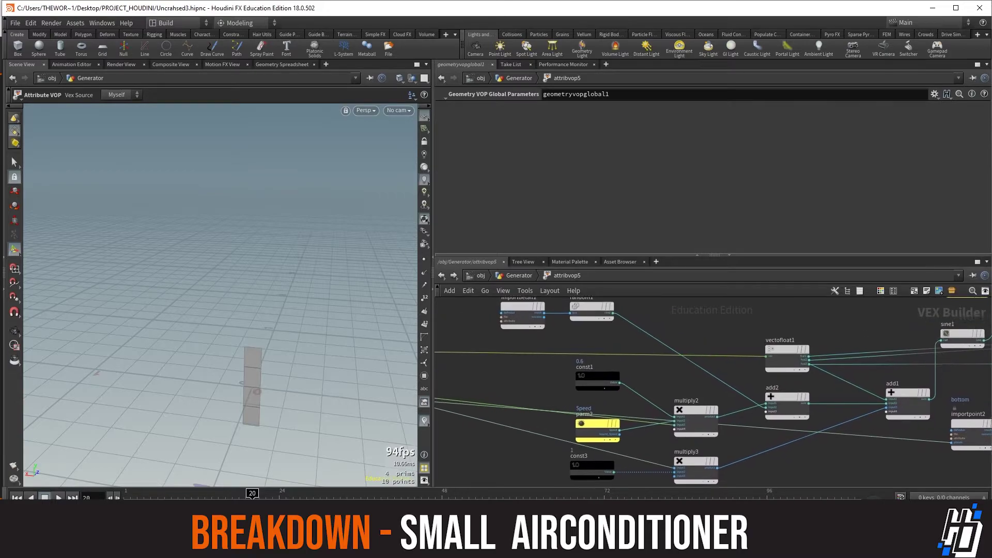
middle_click_drag(655, 318, 639, 333)
scroll(527, 426, "down", 3)
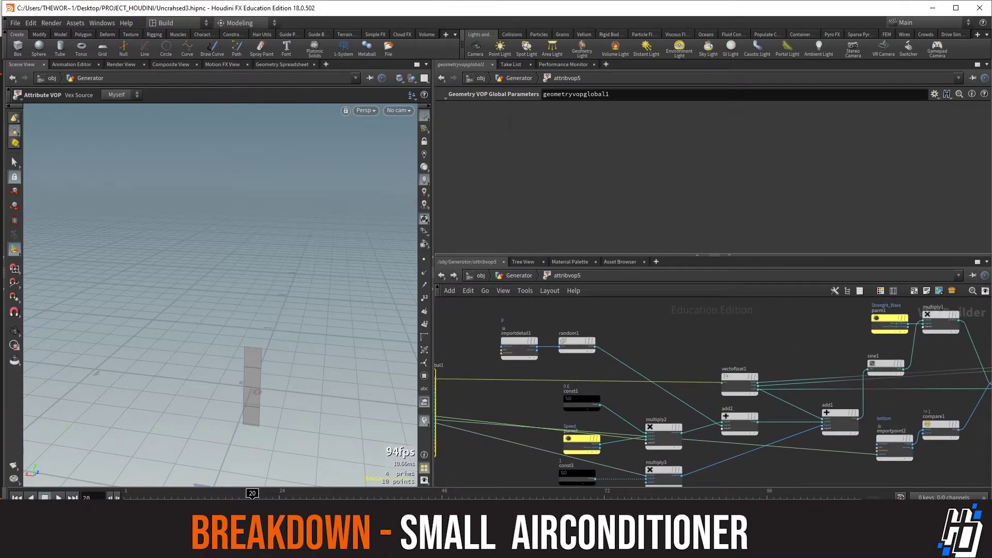
left_click(441, 275)
left_click_drag(217, 279, 286, 314, "alt")
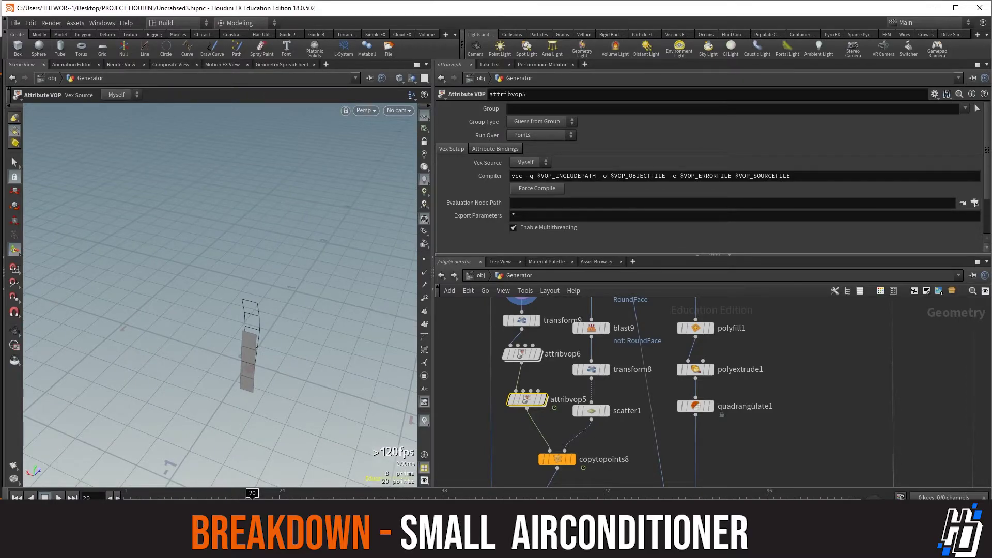
- Display the copied ribbons of copytopoints8 and view the node information of blast9 above it
middle_click_drag(645, 413, 639, 344)
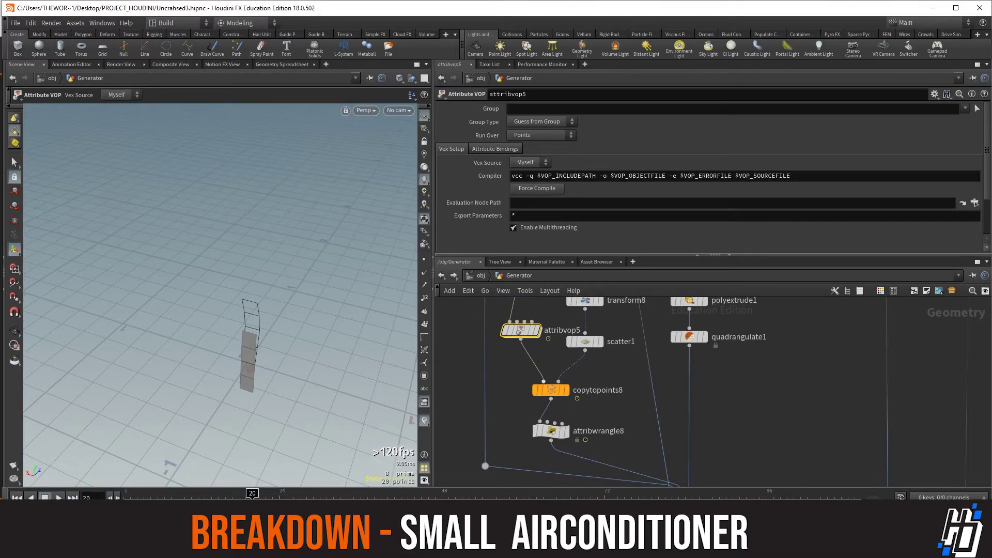
mouse_move(550, 389)
left_click(571, 370)
middle_click_drag(594, 370, 589, 414)
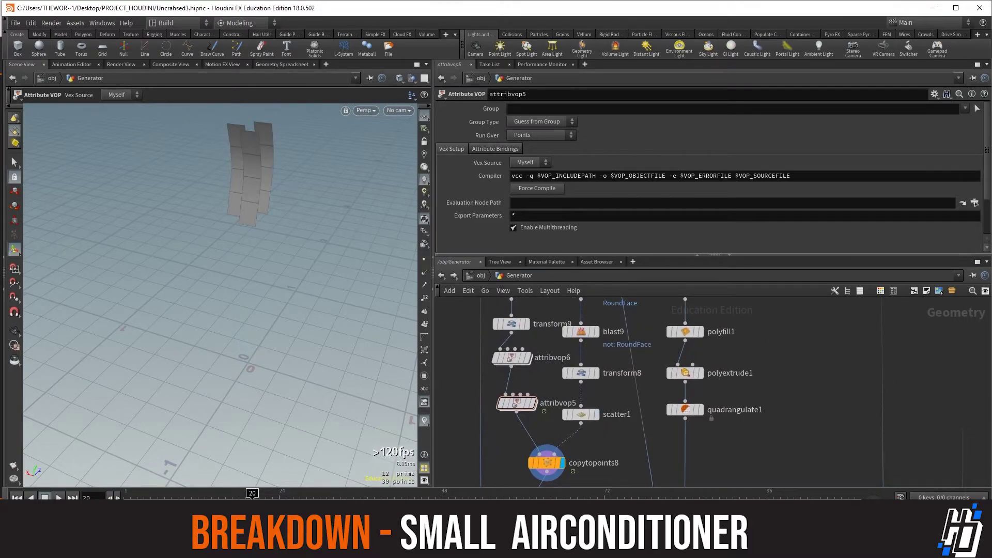
middle_click_drag(600, 331, 594, 404)
mouse_move(574, 363)
middle_click(573, 404)
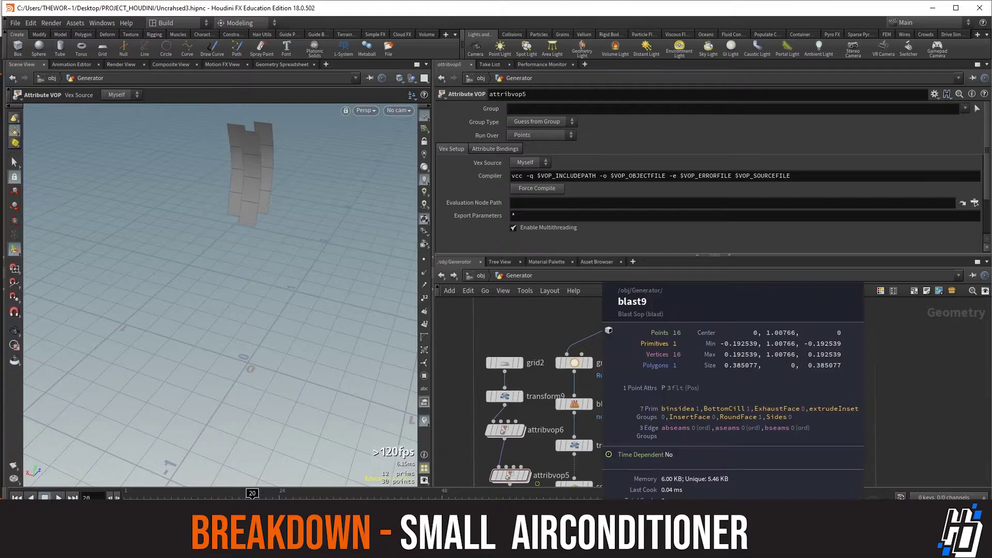
middle_click_drag(604, 404, 607, 337)
- Display the scatter1 points in the viewport and show the scatter1 parameters
left_click(592, 419)
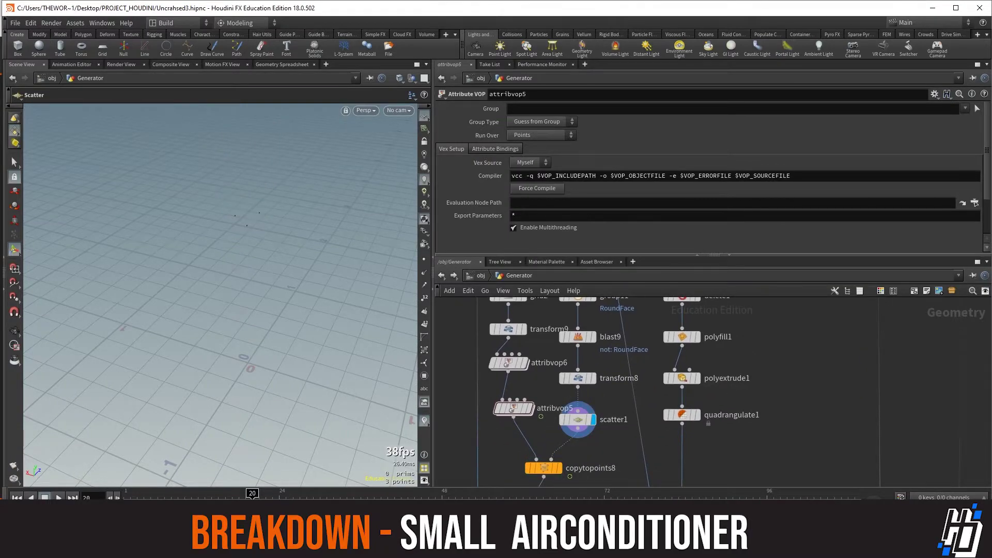
key("s")
middle_click_drag(243, 258, 240, 367, "alt")
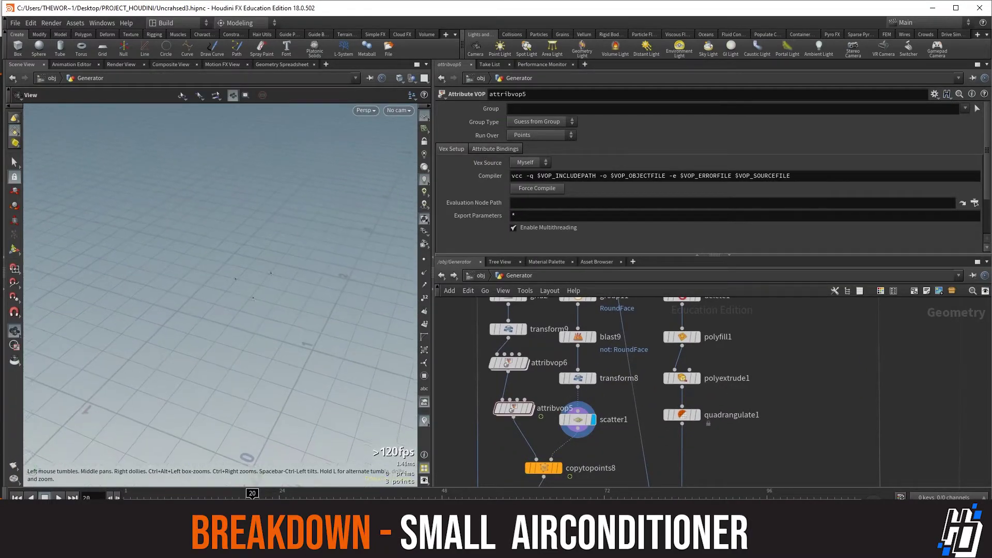
right_click_drag(240, 367, 268, 366, "alt")
middle_click_drag(573, 397, 598, 387)
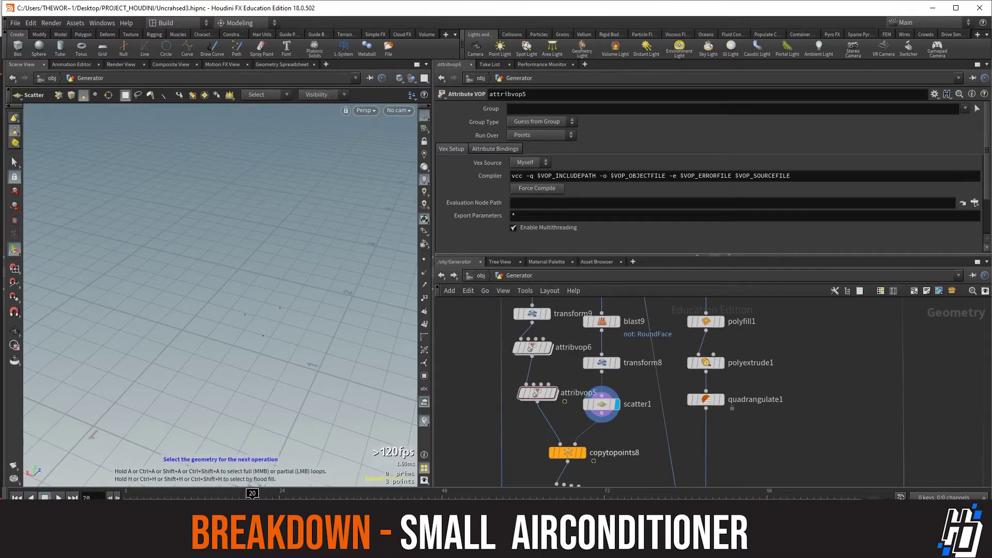
scroll(600, 409, "up", 2)
left_click(602, 404)
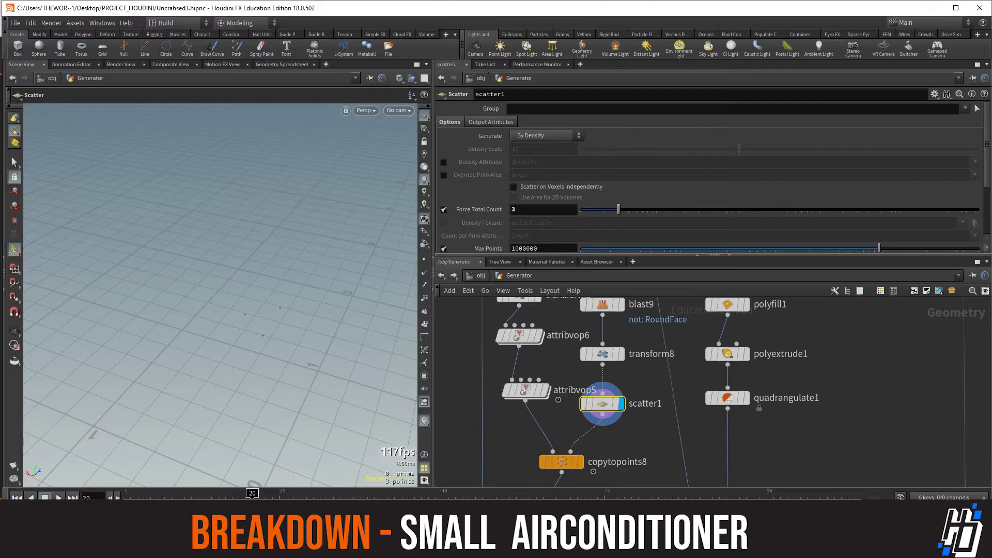
- Display copytopoints8 again and the attribwrangle8 node below it
left_click(579, 461)
middle_click_drag(579, 461, 568, 433)
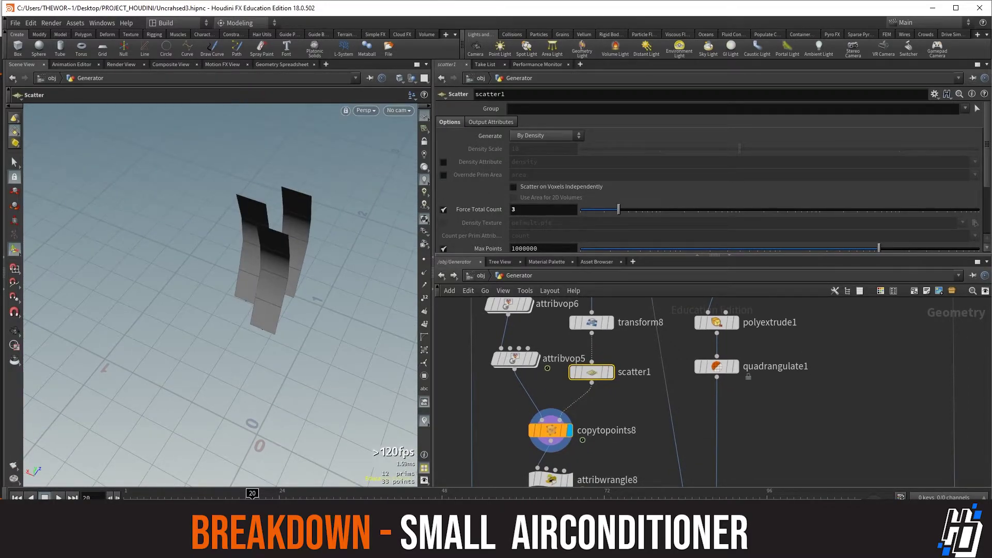
middle_click_drag(569, 433, 572, 379)
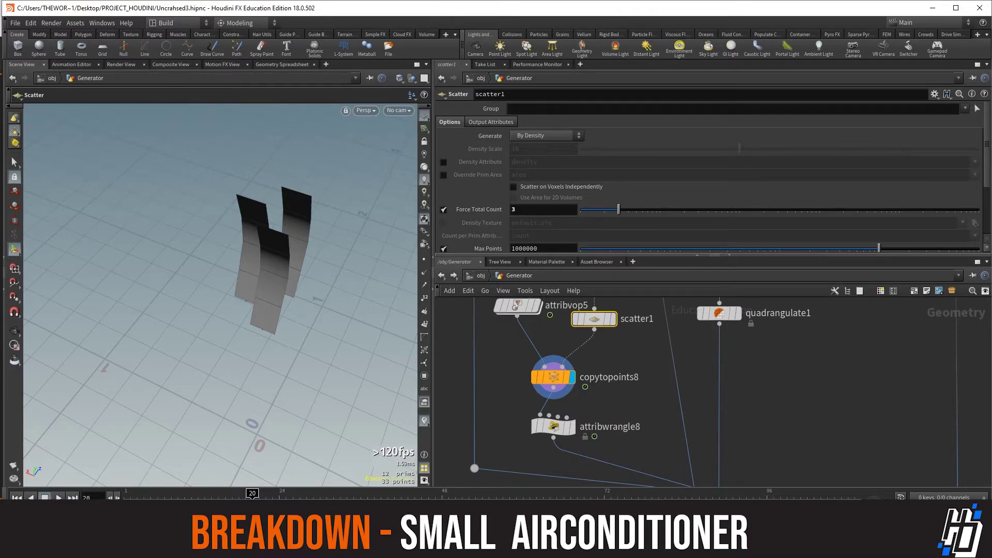
middle_click_drag(571, 379, 538, 367)
left_click(539, 414)
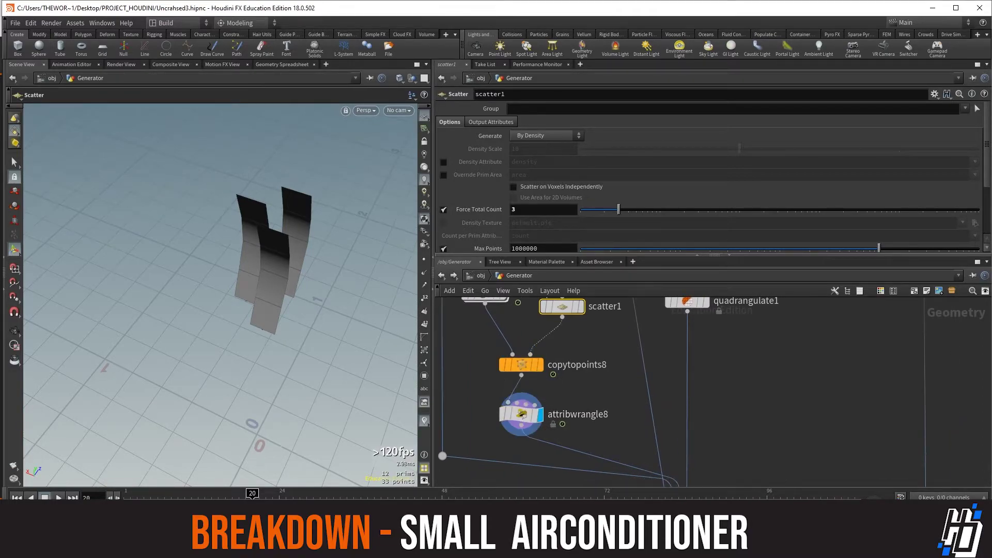
- Display merge7 and examine the ribbons rising from the round hole in the box
middle_click_drag(539, 414, 490, 290)
mouse_move(626, 378)
left_click(648, 355)
middle_click_drag(652, 362, 557, 336)
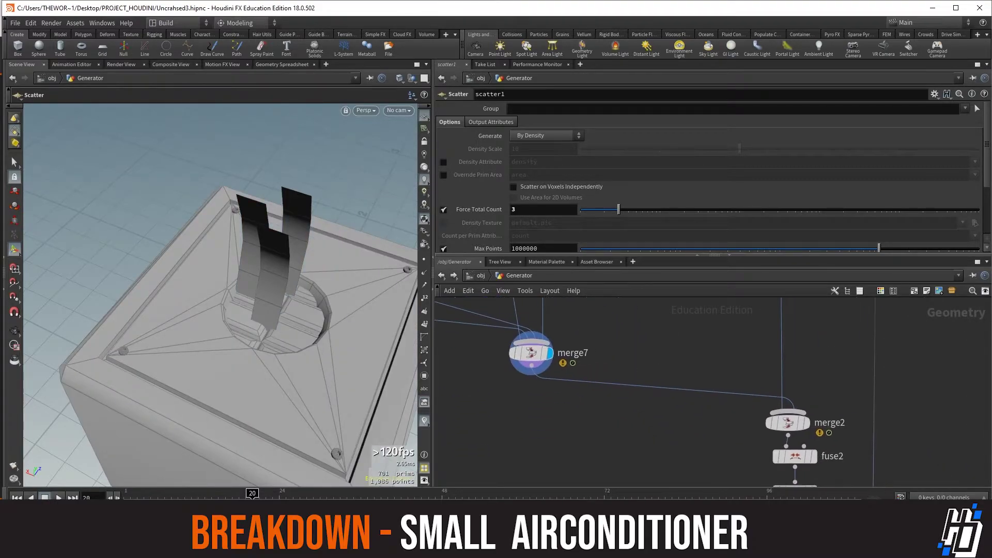
left_click_drag(243, 362, 182, 330, "alt")
left_click_drag(233, 289, 238, 248)
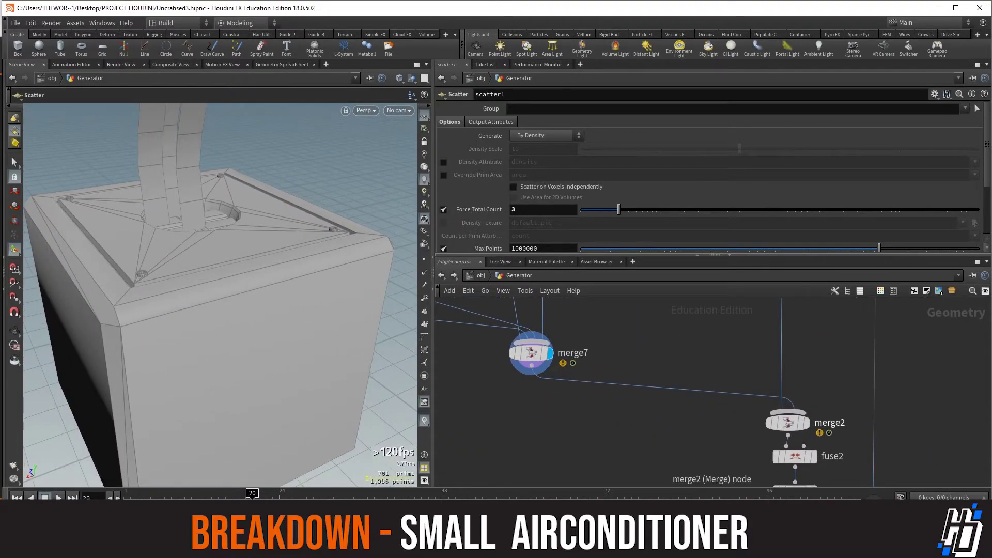
- Display merge2 and fuse2 and view the panelled box from several sides
left_click(806, 423)
left_click_drag(206, 300, 246, 282, "alt")
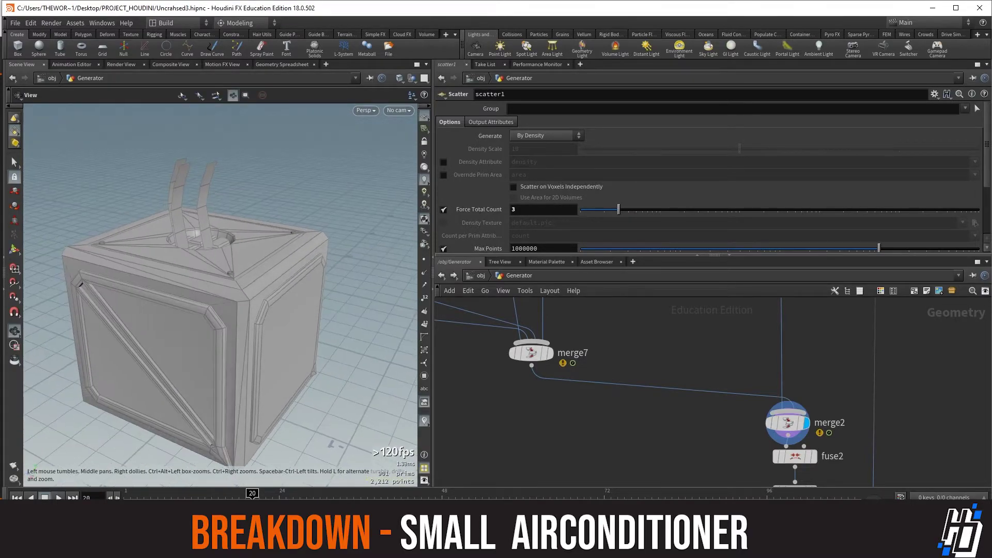
middle_click_drag(837, 473, 759, 428)
scroll(759, 428, "up", 2)
left_click(728, 406)
left_click_drag(155, 290, 343, 310)
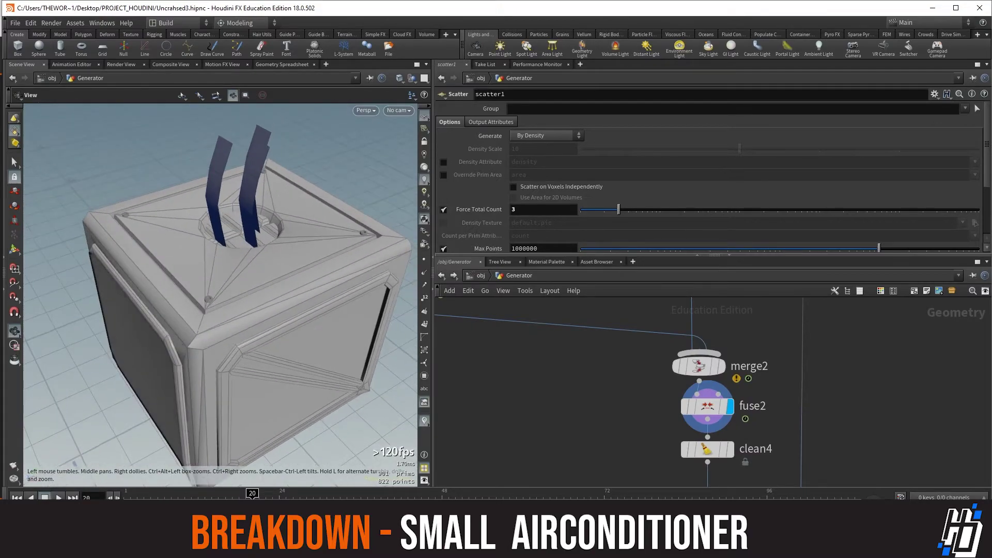
- Display clean4, normal3 and merge1 in turn at the end of the box branch
middle_click_drag(801, 428, 752, 373)
left_click(714, 397)
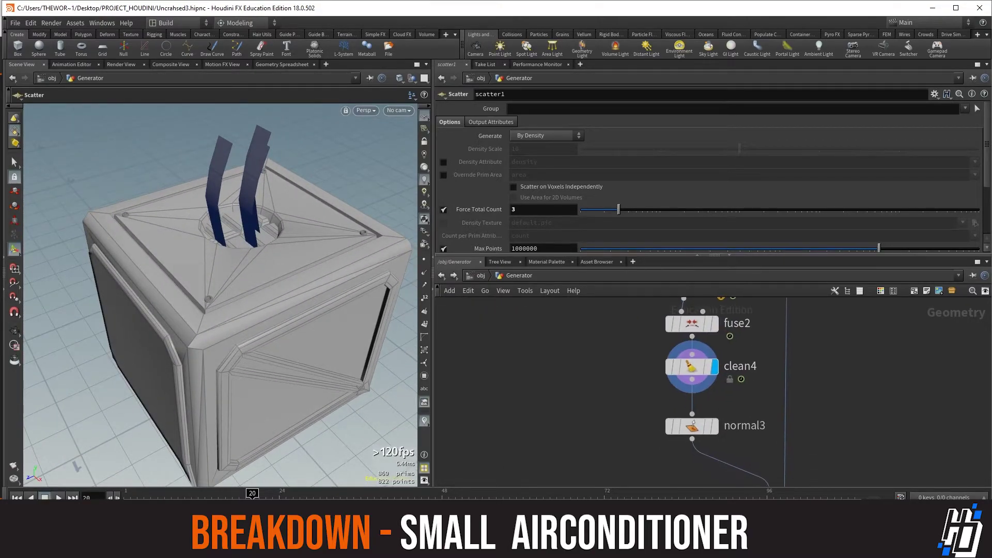
left_click(715, 425)
middle_click_drag(765, 465, 727, 395)
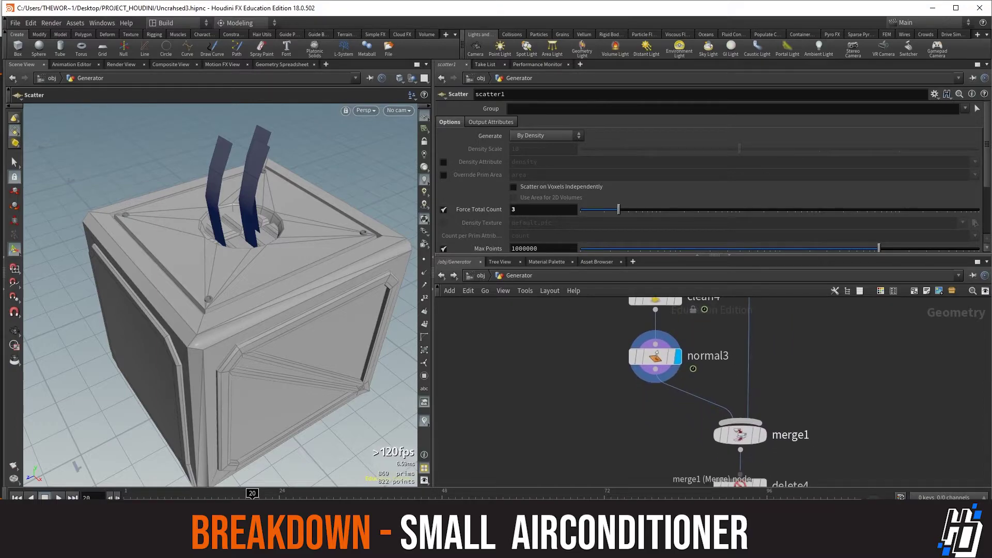
left_click(760, 433)
- Find the side panel branch upstream of merge1 and move the Tube subnetwork node slightly down below blast6
scroll(767, 478, "down", 4)
middle_click_drag(790, 325, 775, 435)
scroll(796, 414, "down", 4)
scroll(757, 388, "up", 6)
mouse_move(780, 475)
middle_mouse_down()
mouse_move(761, 361)
mouse_move(766, 468)
middle_mouse_up()
middle_click_drag(743, 336, 745, 465)
scroll(744, 413, "down", 3)
middle_click_drag(744, 403, 744, 460)
scroll(674, 362, "down", 4)
middle_click_drag(674, 357, 674, 465)
scroll(726, 345, "up", 8)
middle_click_drag(675, 430, 661, 383)
left_click_drag(661, 382, 661, 413)
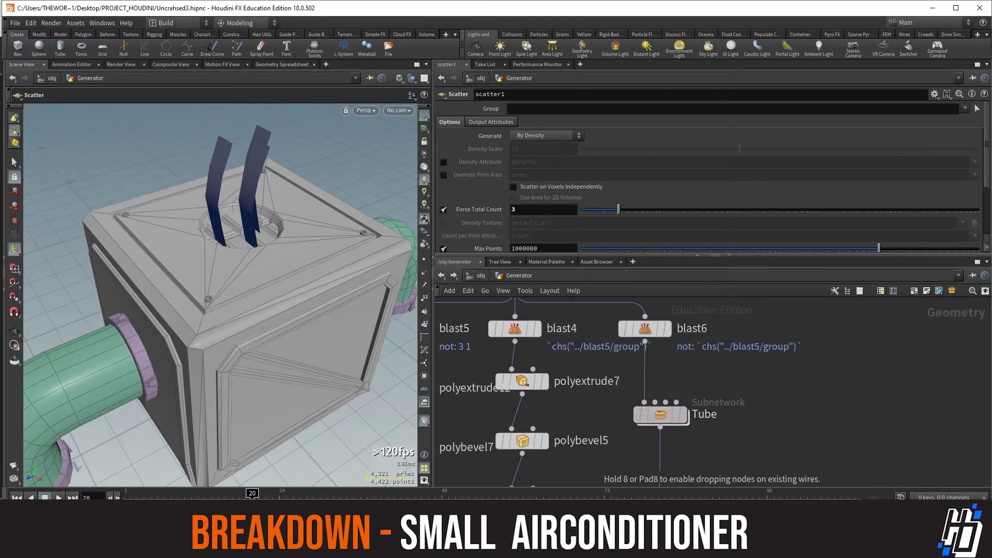
- Display the two side faces of blast6 and open the Tube subnetwork at its for-each block
left_click(666, 329)
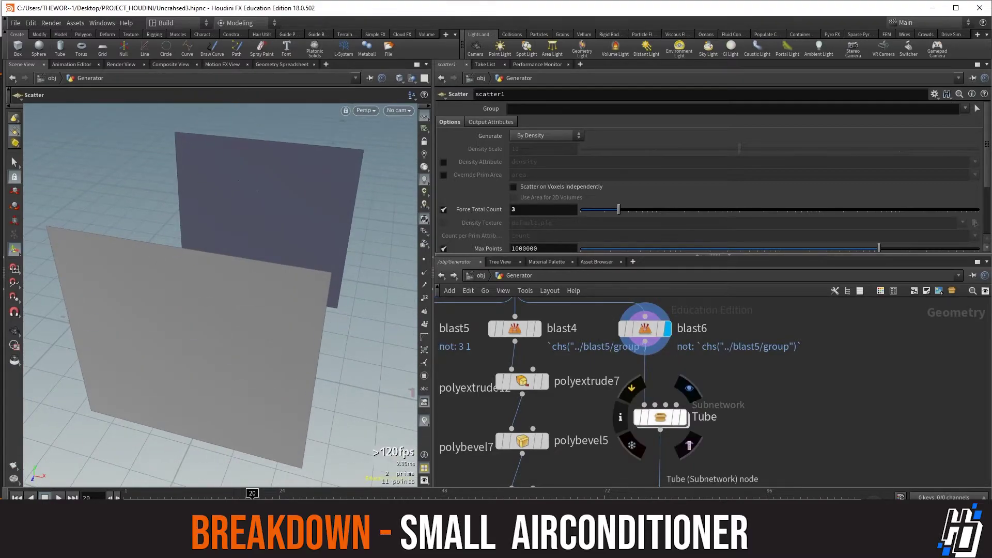
double_click(660, 417)
scroll(705, 310, "up", 5)
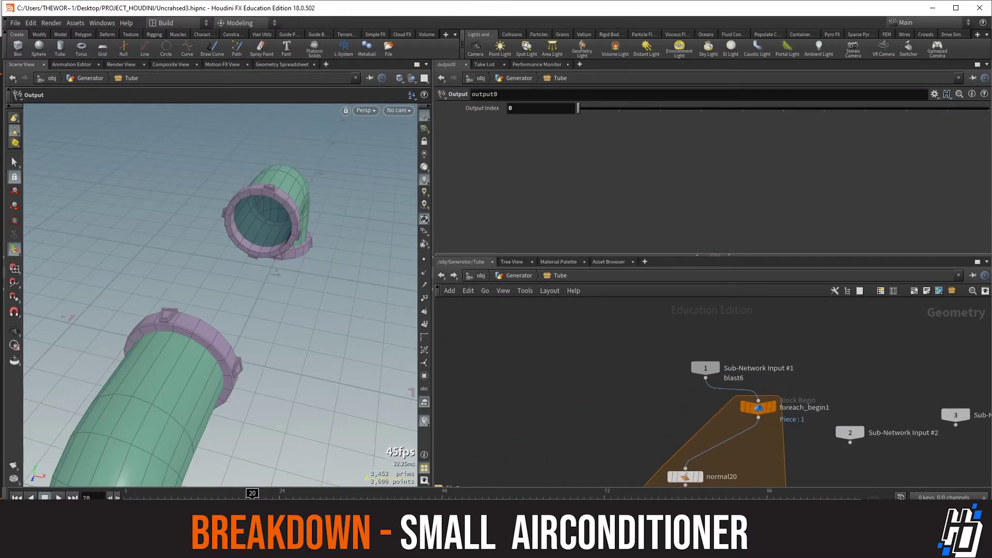
middle_click_drag(708, 465, 684, 309)
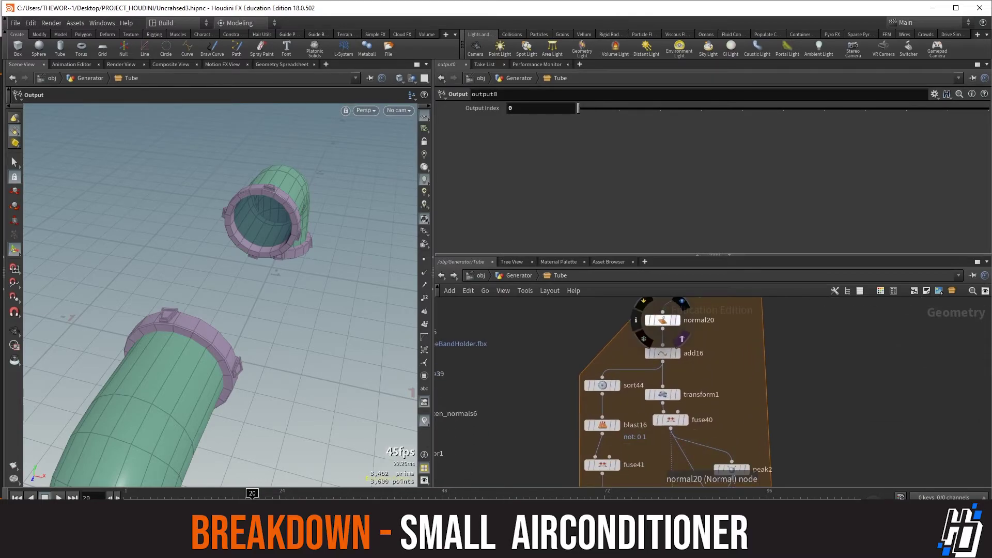
- Display normal20 in the for-each block and view the side face with its point normals
left_click(677, 320)
left_click_drag(320, 268, 170, 237, "alt")
middle_click_drag(620, 356, 609, 391)
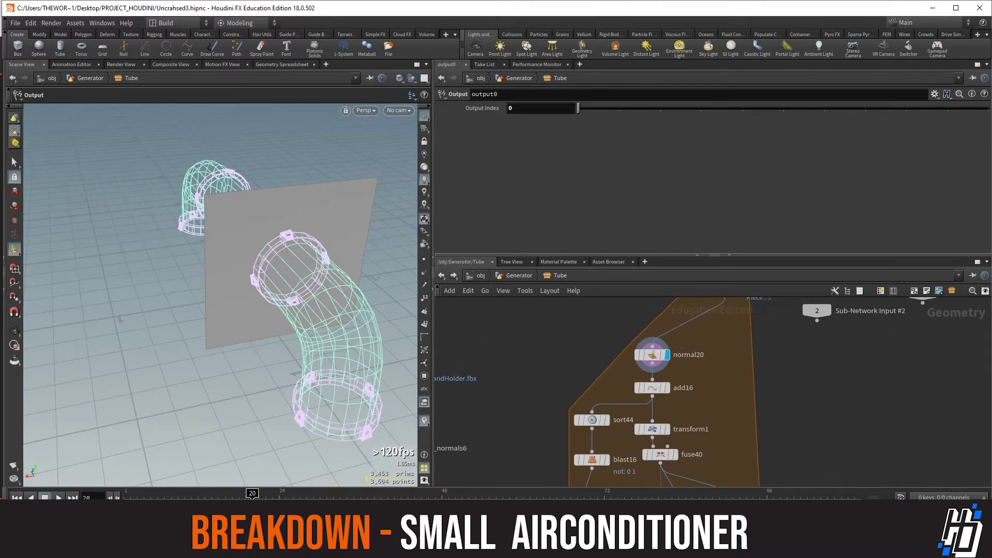
left_click_drag(258, 289, 325, 287, "alt")
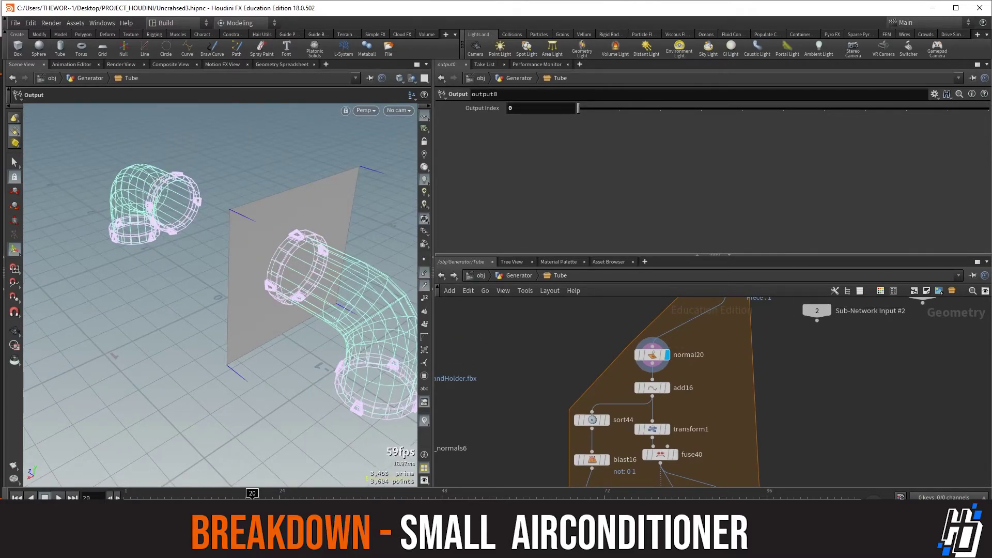
middle_click_drag(620, 341, 587, 462)
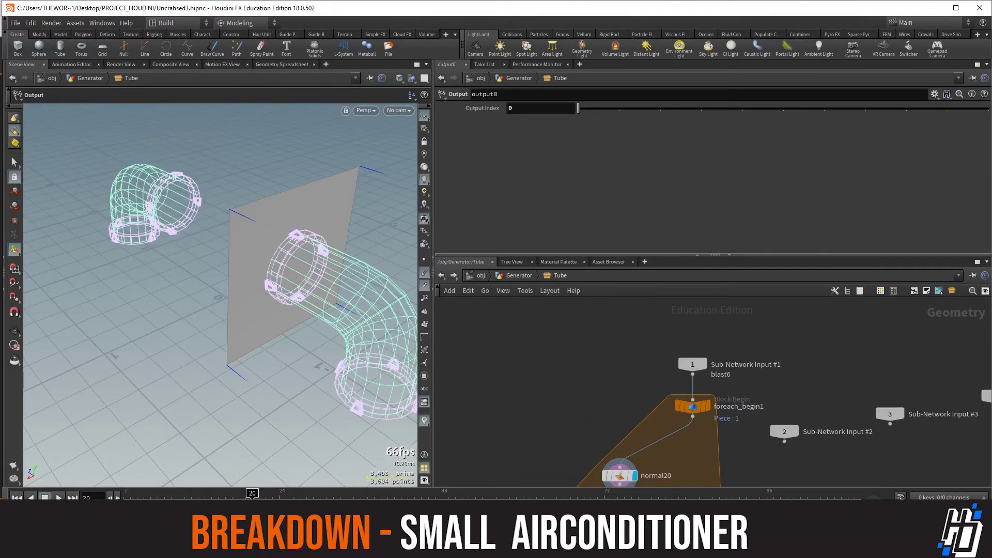
- Show the normal20 parameters without the tube overlay and display the add16 node
scroll(741, 431, "up", 2)
middle_click_drag(740, 417, 758, 324)
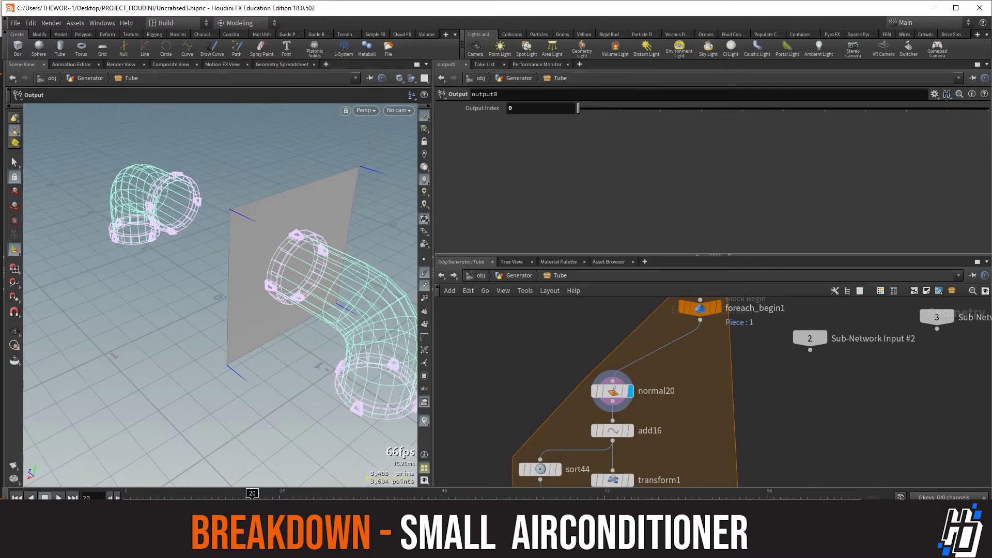
left_click(616, 393)
middle_click_drag(625, 405, 623, 380)
scroll(623, 380, "up", 2)
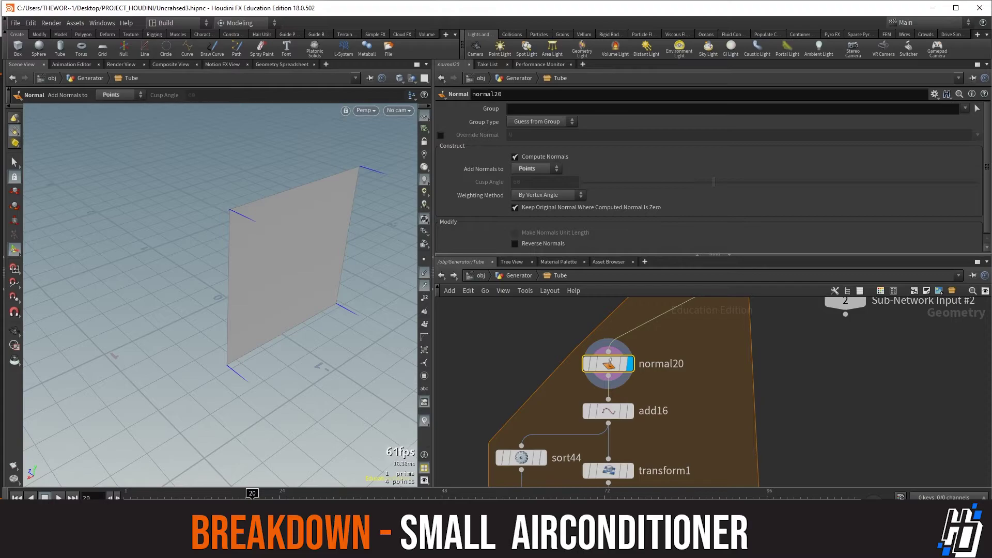
left_click(629, 410)
middle_click_drag(629, 411, 641, 357)
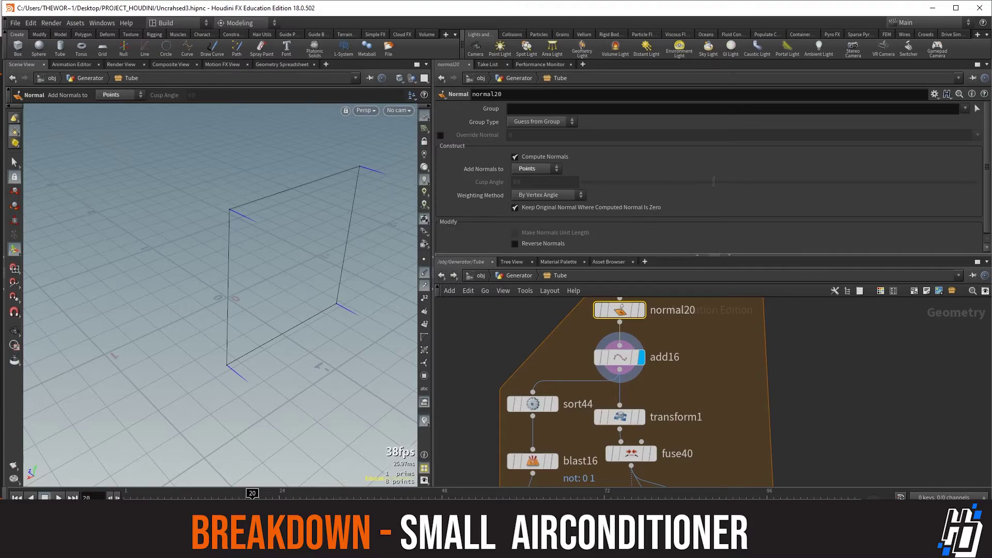
- Display sort44 and fuse40 and view the resulting geometry from another angle
left_click(555, 404)
middle_click_drag(581, 444, 594, 381)
scroll(584, 385, "down", 2)
left_click(593, 381)
left_click_drag(264, 300, 305, 300, "alt")
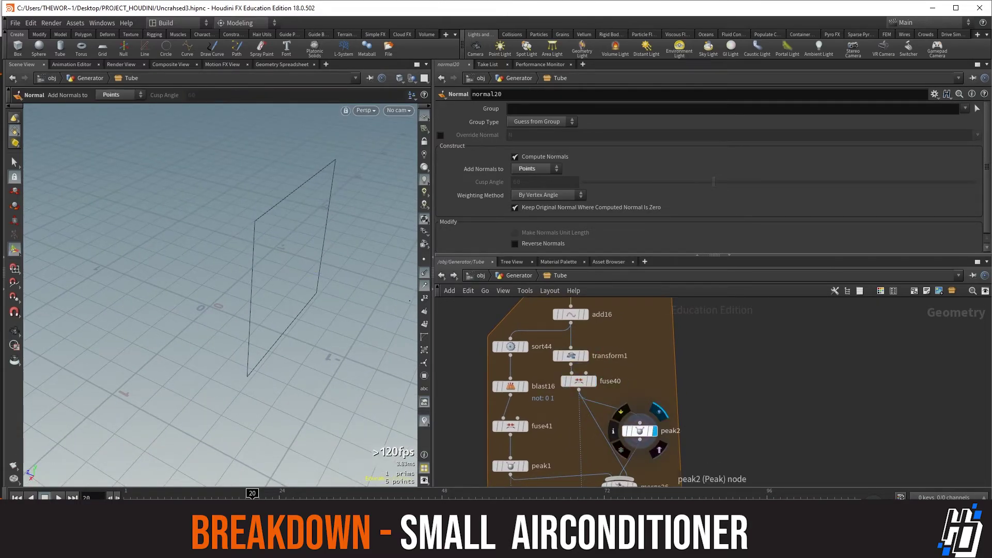
- Display peak2 and show its distance parameter
left_click(653, 430)
key("ctrl+z")
middle_click_drag(292, 289, 357, 278, "alt")
left_click(652, 430)
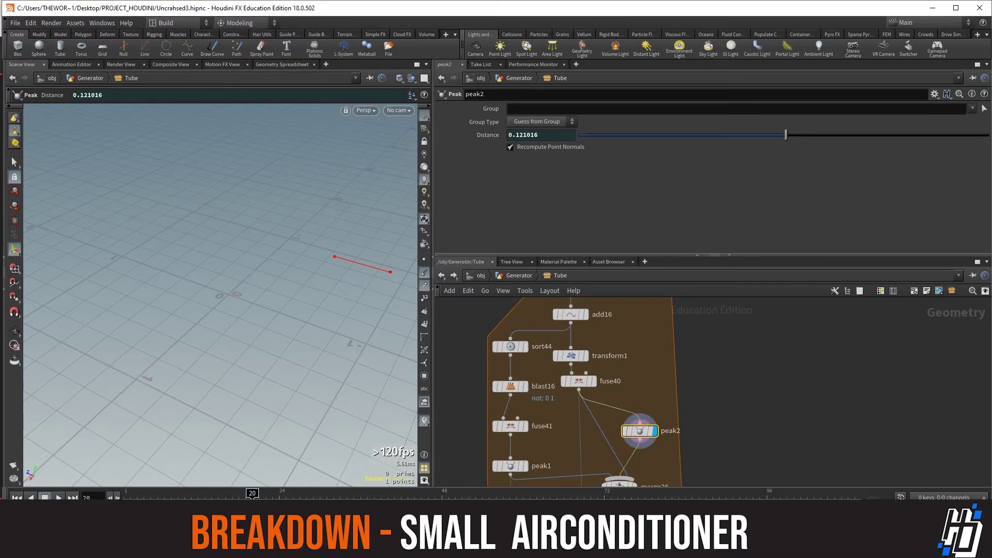
- Display merge26, switch the display to fuse41, and view its point from a lower angle
middle_click_drag(639, 430, 616, 363)
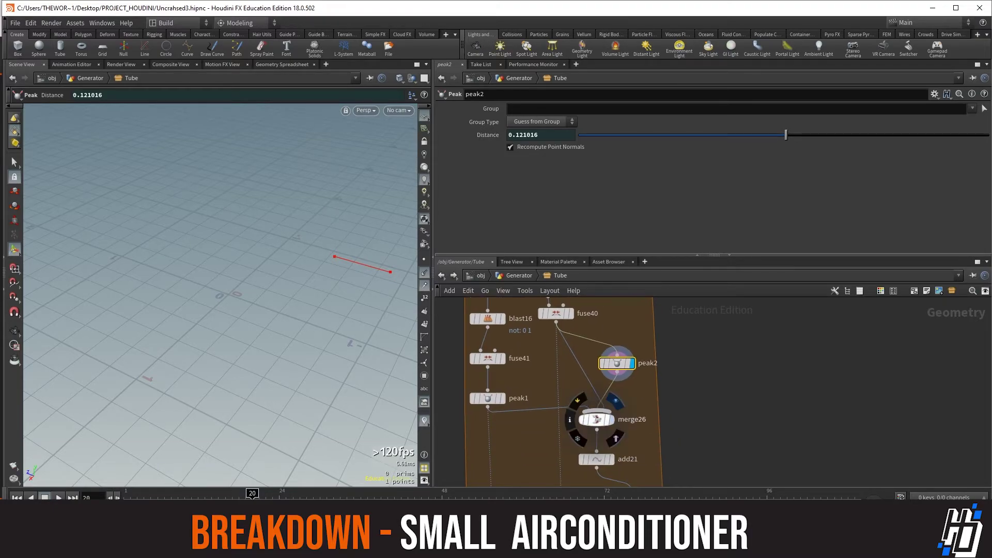
left_click(611, 419)
mouse_move(487, 358)
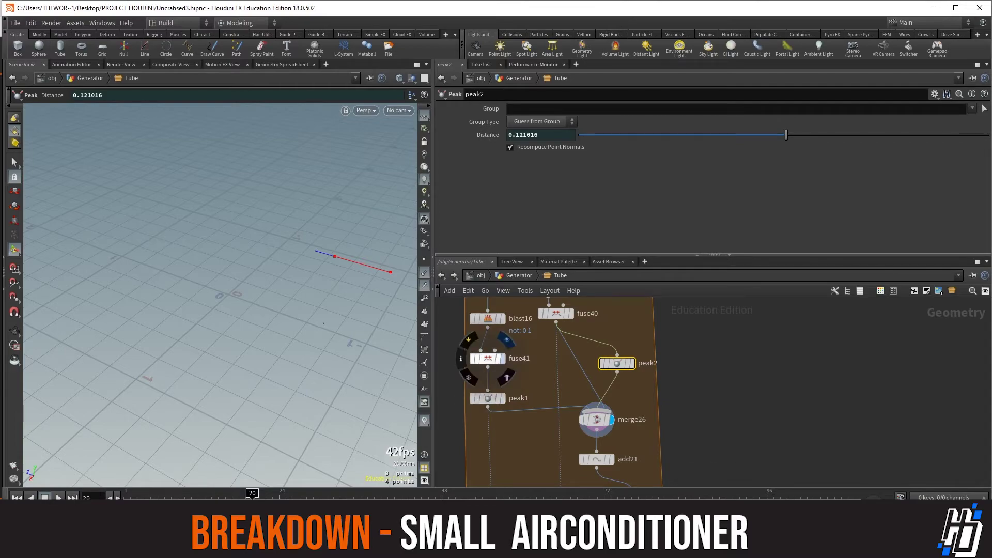
left_click_drag(290, 351, 281, 305, "alt")
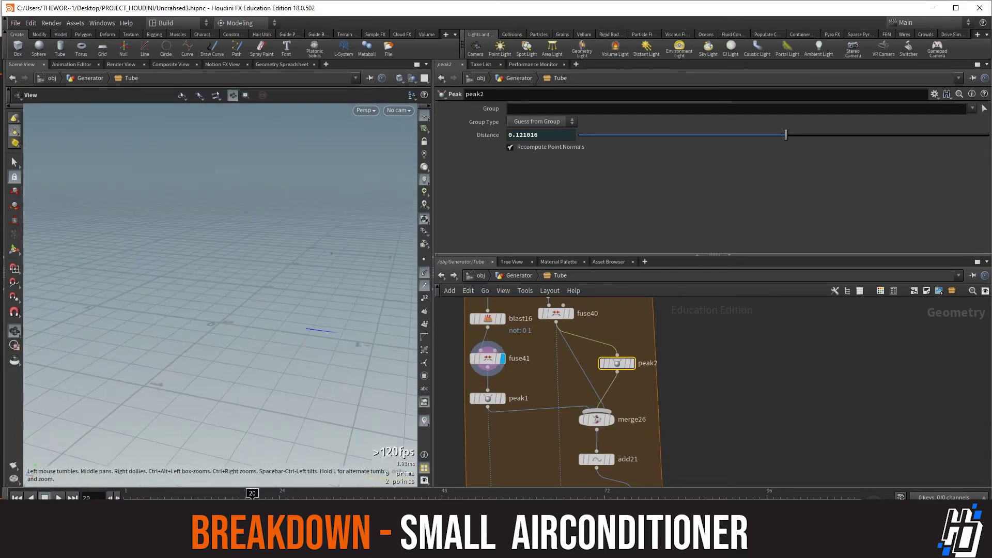
- Display sort44 with its point-sort parameters and display blast16 to view the points it keeps
middle_click_drag(487, 319, 510, 395)
left_click(525, 355)
left_click_drag(361, 255, 335, 253)
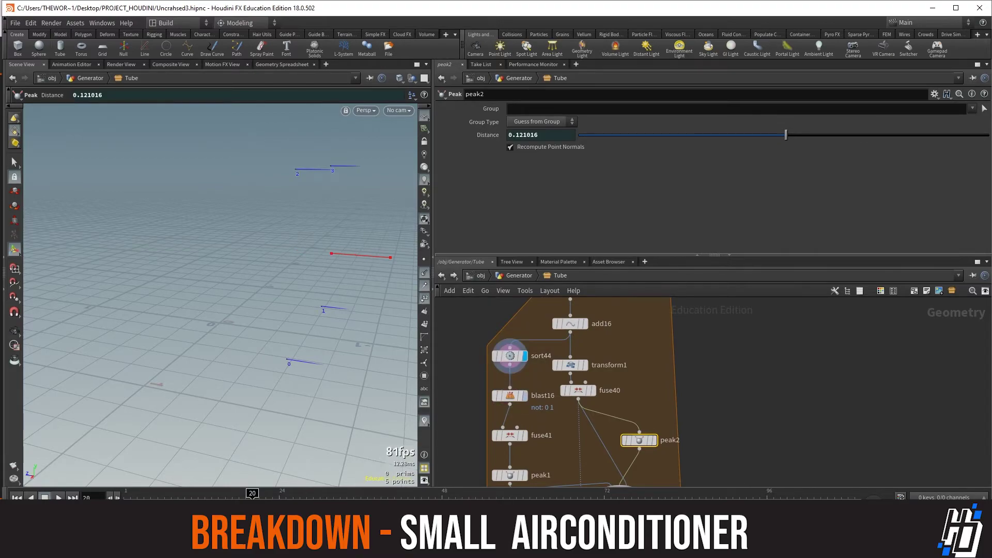
left_click(510, 355)
left_click(523, 395)
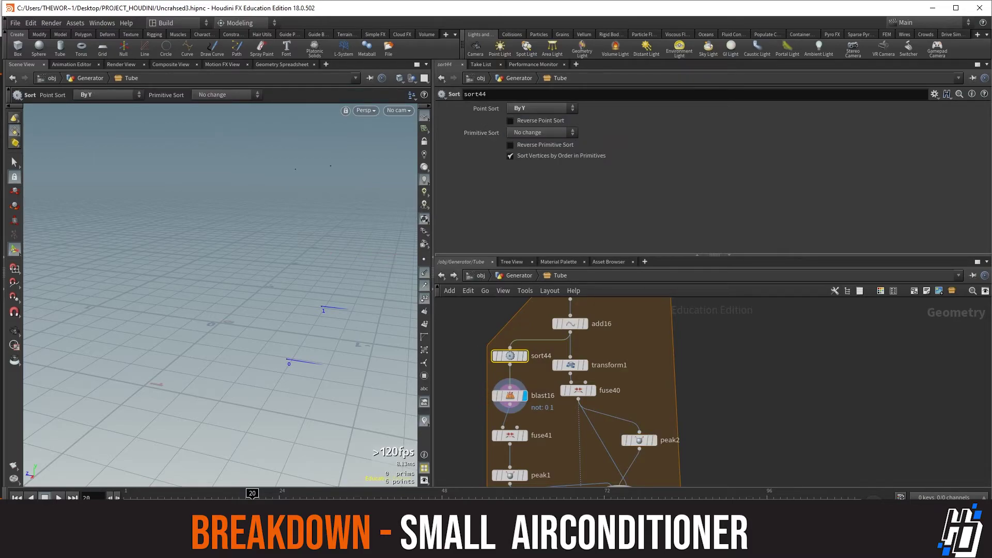
- Display fuse41 with its snap settings and view the fused point from several angles
middle_click_drag(511, 435, 507, 394)
left_click_drag(289, 289, 196, 292, "alt")
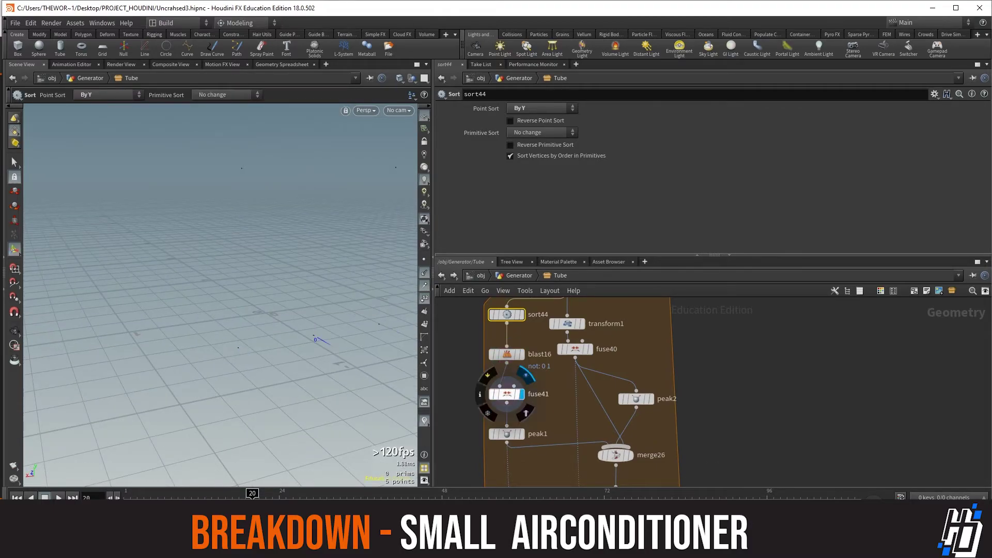
left_click(507, 394)
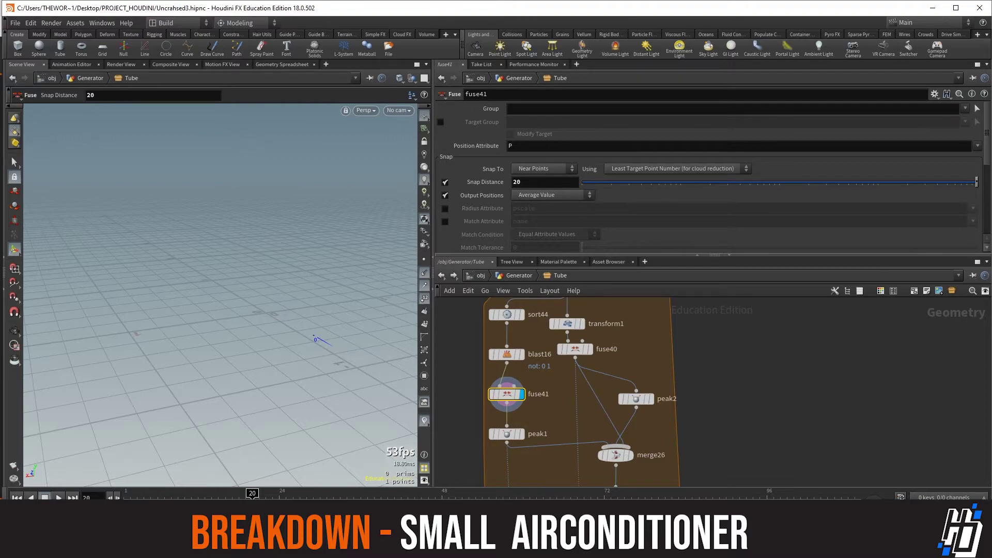
middle_click_drag(506, 393, 508, 345)
left_click_drag(232, 310, 289, 276, "alt")
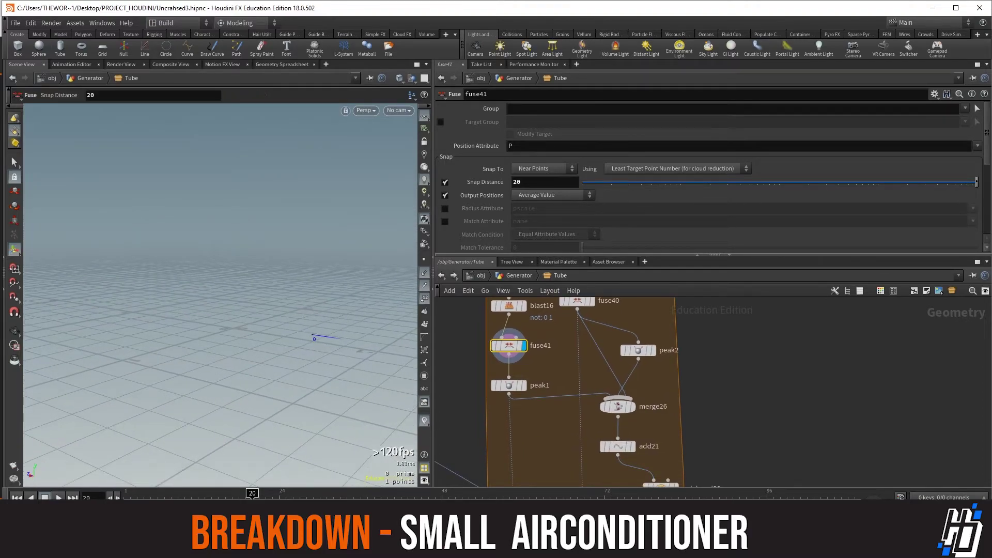
left_click_drag(217, 310, 273, 289, "alt")
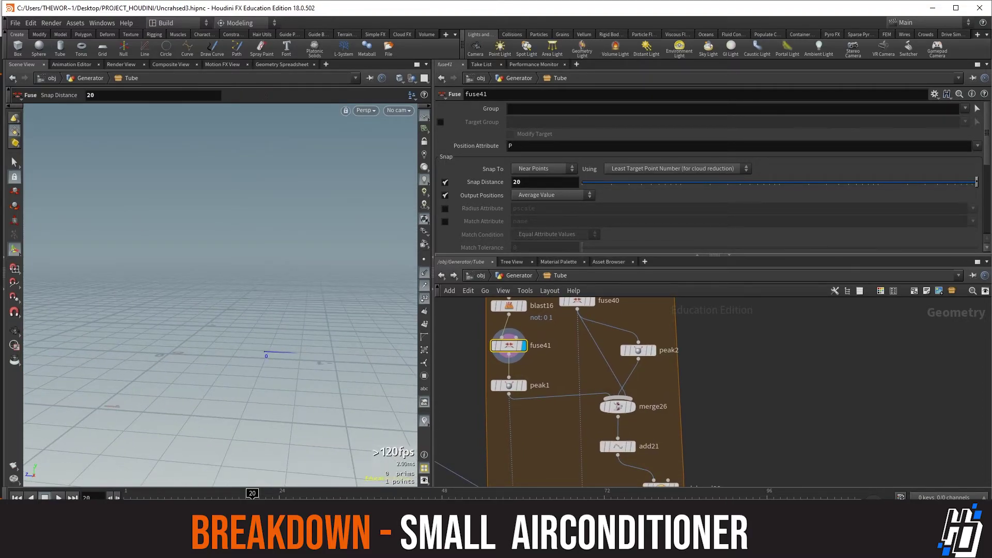
- Display merge26 and add21, and view the line connecting the merged points from several angles
left_click(631, 407)
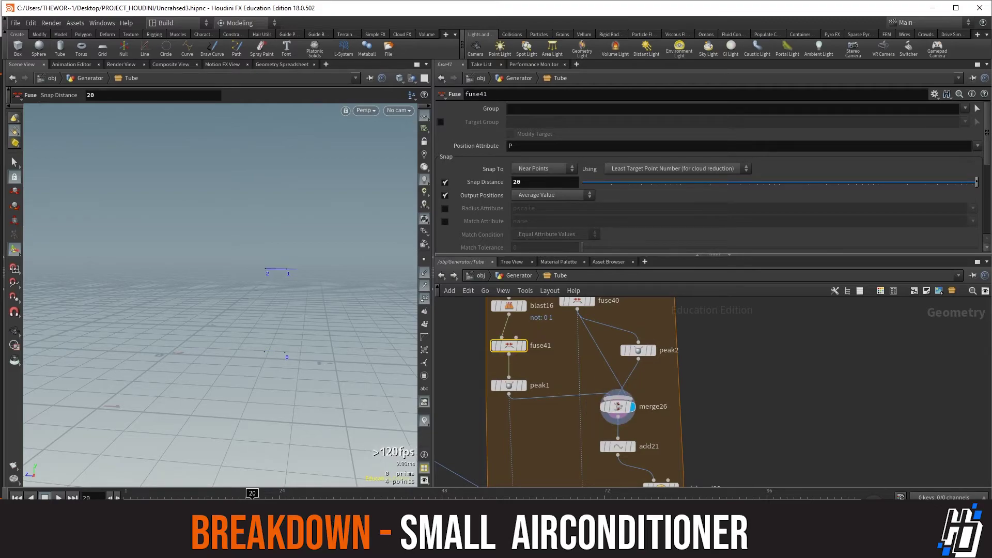
middle_click_drag(266, 310, 222, 320, "alt")
left_click_drag(222, 310, 235, 274, "alt")
left_click(630, 445)
right_click_drag(242, 272, 305, 273, "alt")
left_click_drag(232, 269, 232, 331, "alt")
middle_click_drag(210, 343, 277, 279, "alt")
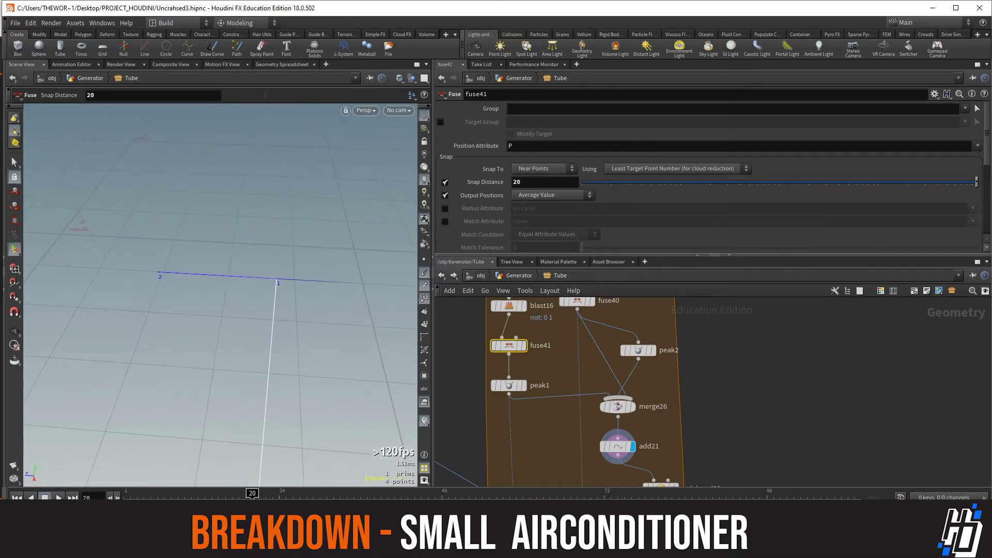
left_click_drag(253, 316, 271, 284, "alt")
left_click_drag(617, 406, 617, 415)
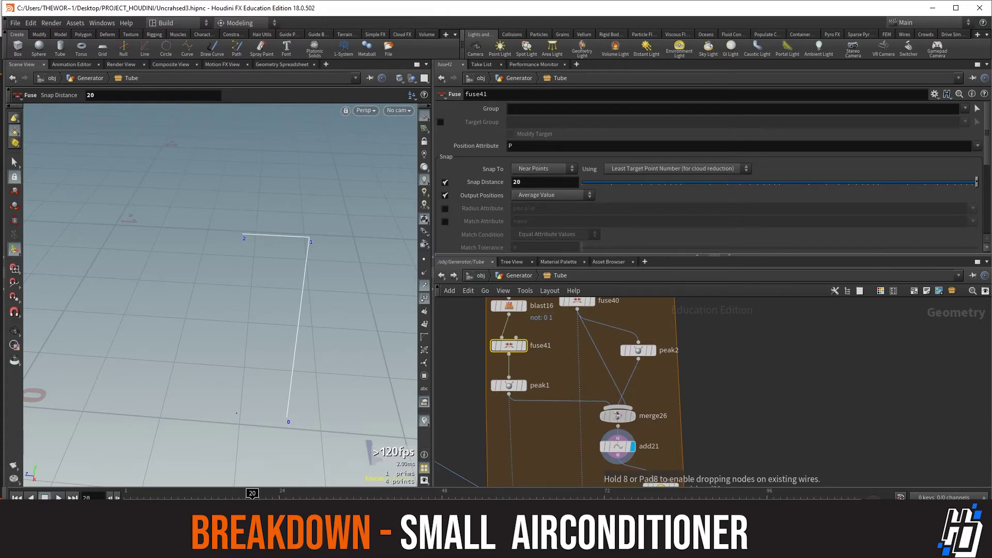
middle_click_drag(258, 310, 247, 292, "alt")
- Display polybevel38 with its bevel parameters and display polywire1 to view the tube mesh
middle_click_drag(568, 408, 554, 321)
left_click(659, 401)
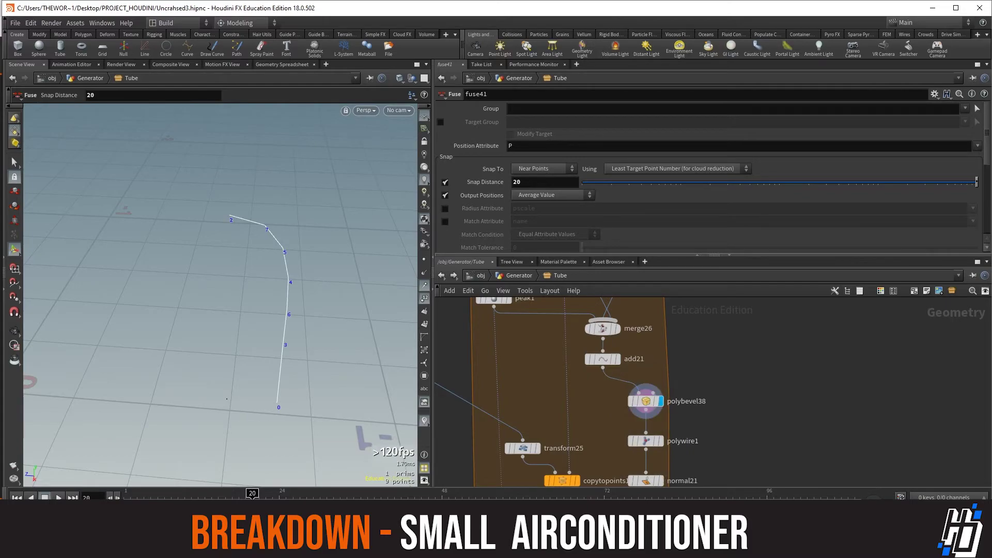
left_click(645, 400)
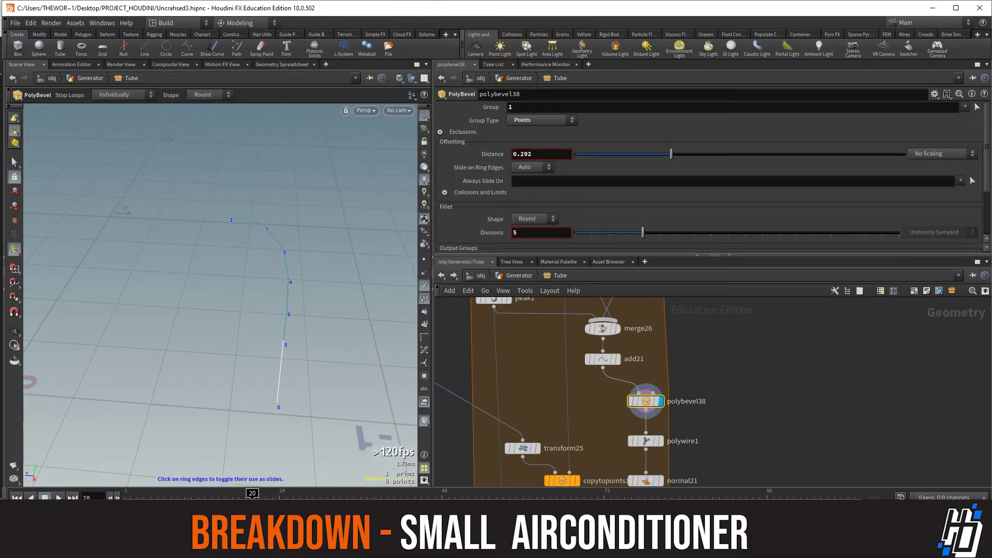
mouse_move(645, 440)
left_click(665, 422)
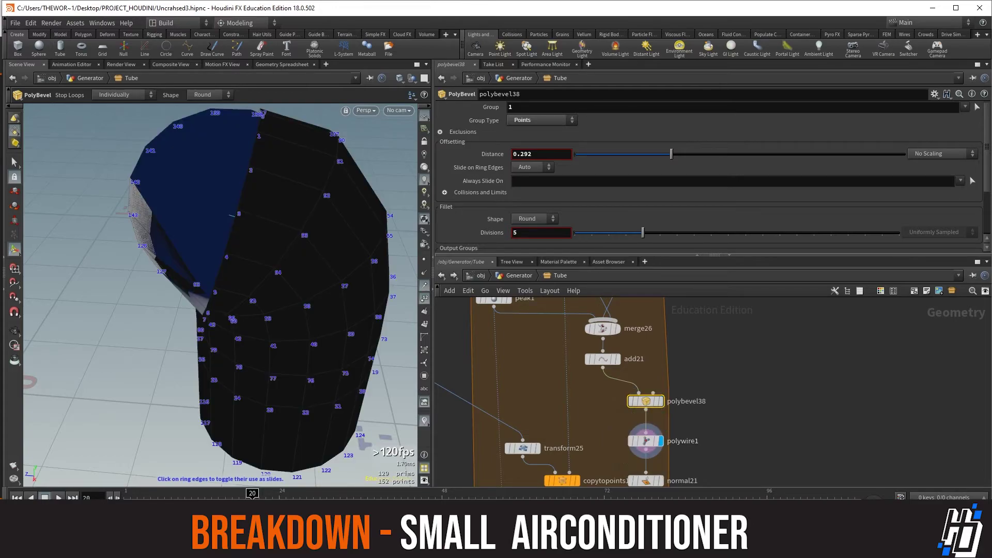
- Set the peak2 distance to 0.76 and view the lengthened tube as a whole
middle_click_drag(646, 441, 613, 511)
left_click(652, 404)
scroll(640, 403, "down", 4)
left_click(602, 381)
left_click_drag(786, 134, 796, 134)
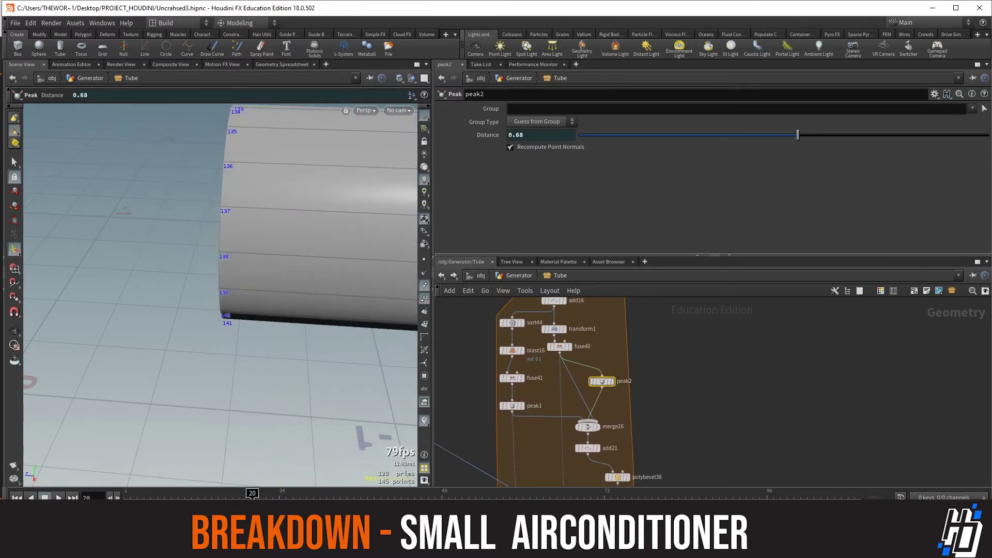
scroll(289, 310, "down", 6)
middle_click_drag(289, 310, 210, 273, "alt")
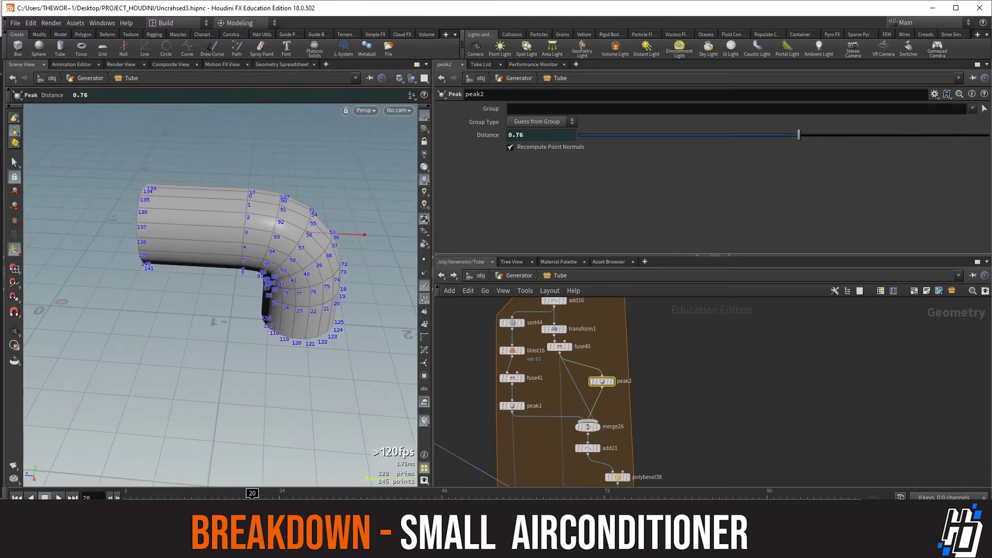
- Show the polybevel38 parameters and compare its rounded curve with the output of add21
middle_click_drag(625, 478, 611, 428)
scroll(611, 427, "up", 3)
left_click(615, 424)
left_click(601, 424)
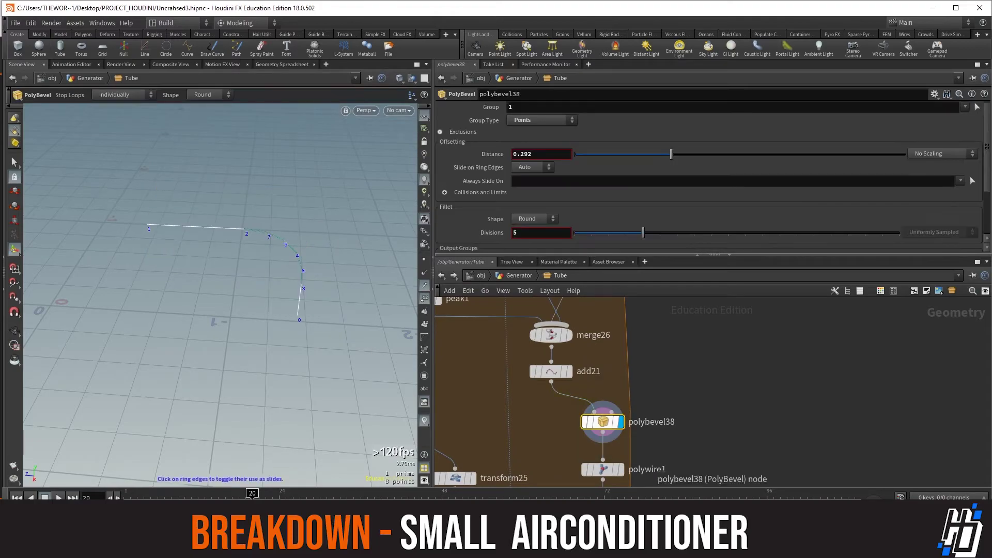
left_click(569, 371)
left_click(621, 422)
- Display polywire1, normal21 and groupexpression1 one after another to follow the tube's shading and grouping
middle_click_drag(624, 444, 605, 300)
left_click(602, 324)
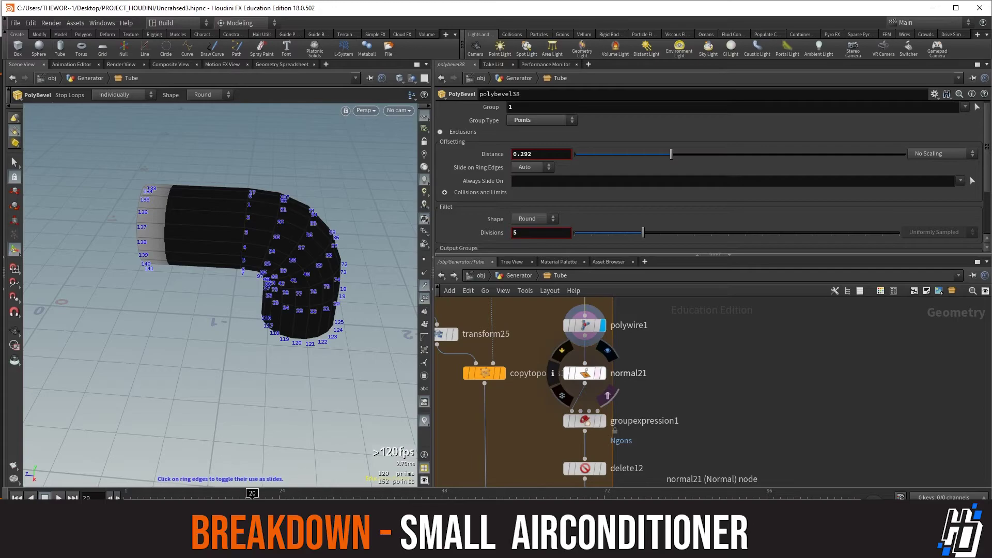
left_click(602, 373)
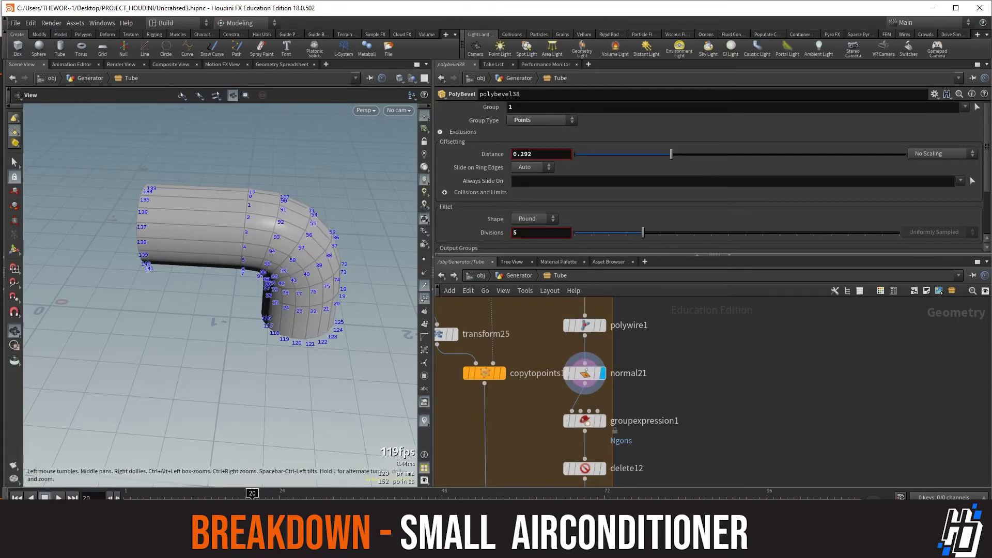
left_click(602, 421)
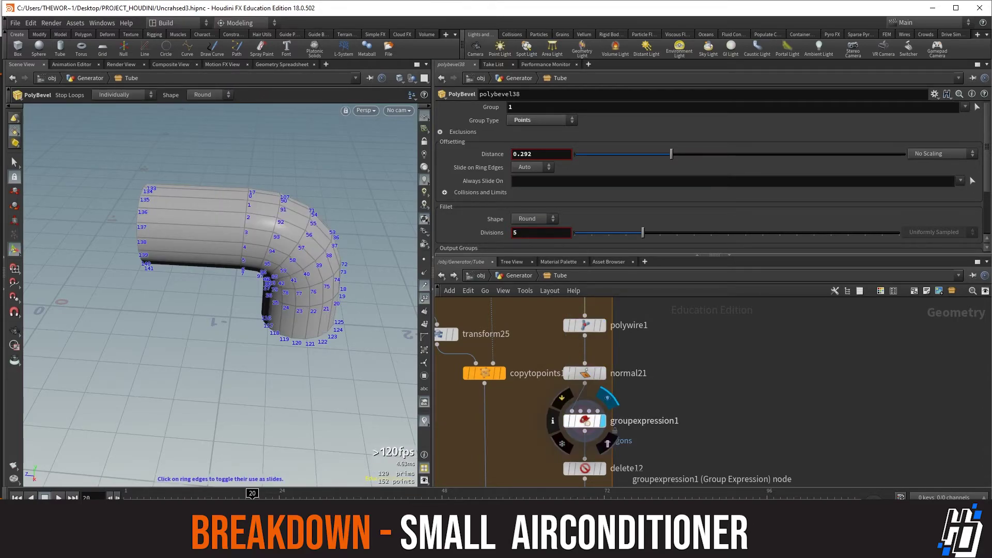
- Examine the Ngons expression of groupexpression1 and compare the grouped end caps with the output of delete12
left_click_drag(217, 310, 170, 305, "alt")
middle_click_drag(532, 413, 537, 362)
left_click(588, 370)
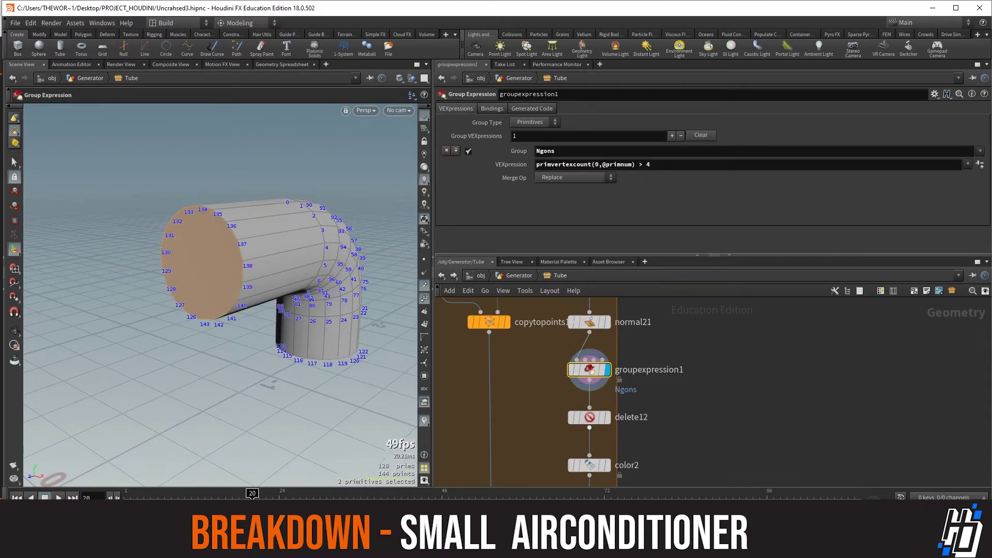
left_click(606, 418)
left_click(607, 369)
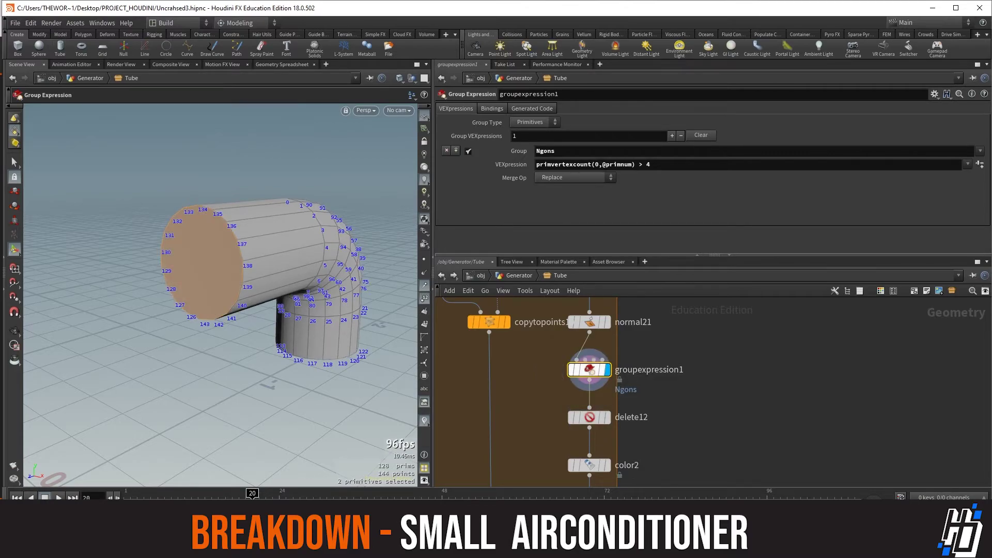
- Display delete12, color2 and autouv8 to view the open, coloured tube
left_click(606, 417)
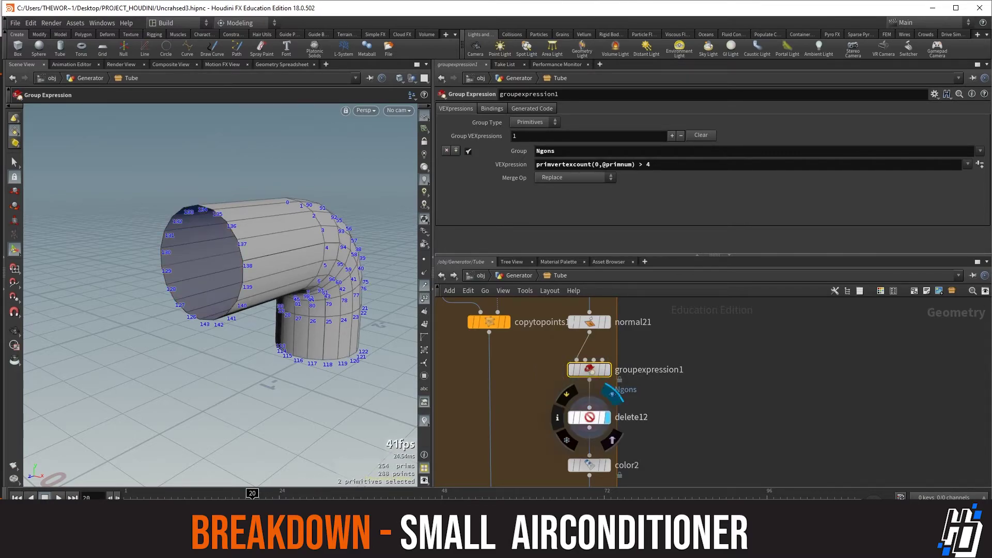
left_click(607, 464)
middle_click_drag(606, 465, 655, 336)
left_click(656, 384)
middle_click_drag(655, 384, 768, 400)
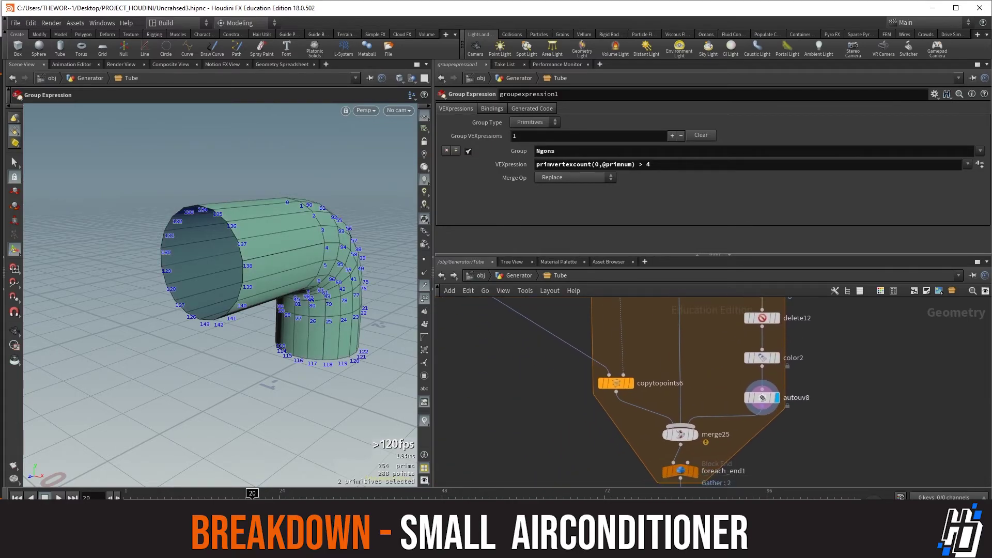
- View the tube from the side and display copytopoints6 to inspect the end ring
left_click(698, 415)
left_click_drag(269, 330, 217, 338, "alt")
middle_click_drag(672, 315, 669, 472)
scroll(670, 472, "down", 1)
middle_click(746, 443)
middle_click_drag(718, 321, 690, 303)
left_click(624, 390)
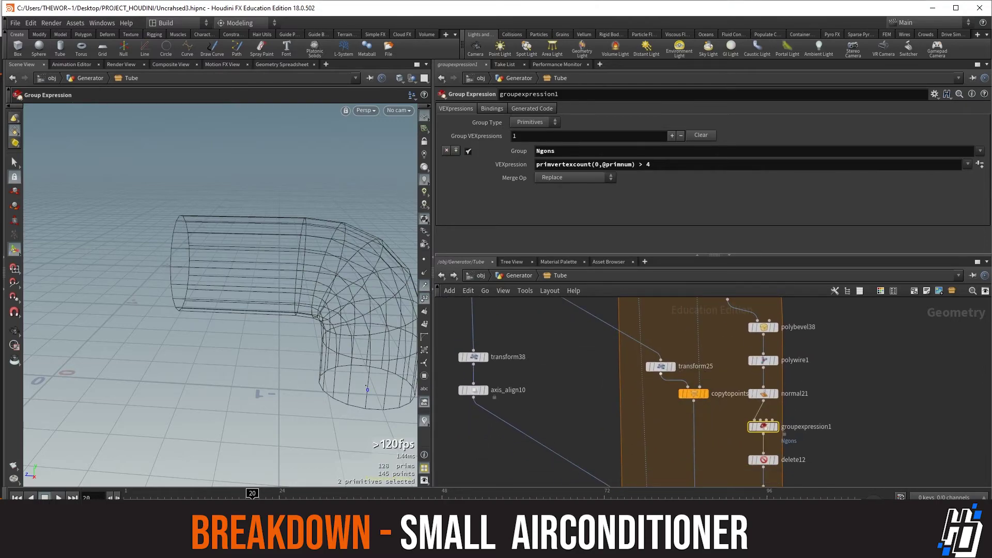
middle_click_drag(677, 423, 660, 315)
left_click(639, 388)
- Trace the ring branch from its file node to the end of the loop and display merge25
middle_click_drag(628, 351, 790, 548)
middle_click_drag(613, 312, 602, 410)
scroll(602, 410, "down", 3)
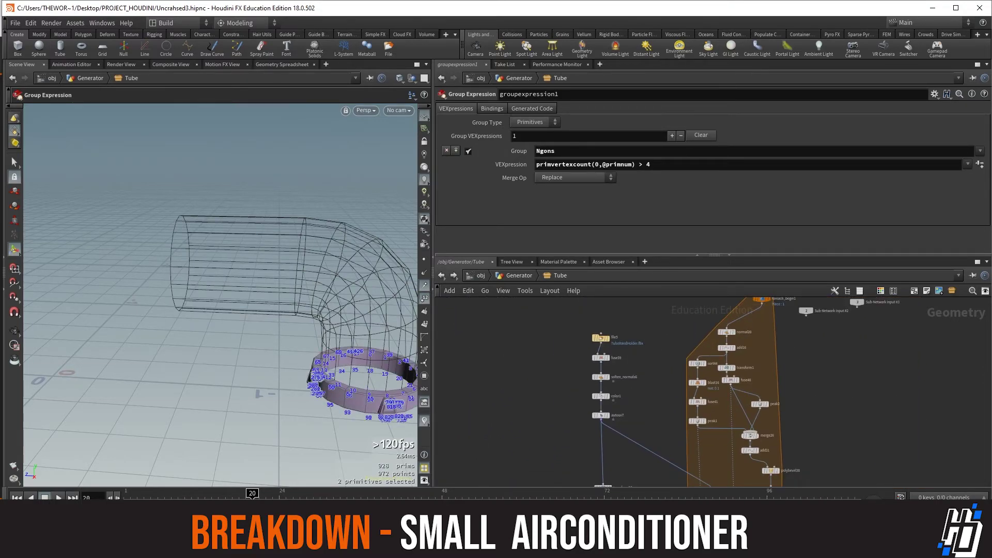
middle_click_drag(693, 470, 673, 305)
scroll(706, 416, "up", 4)
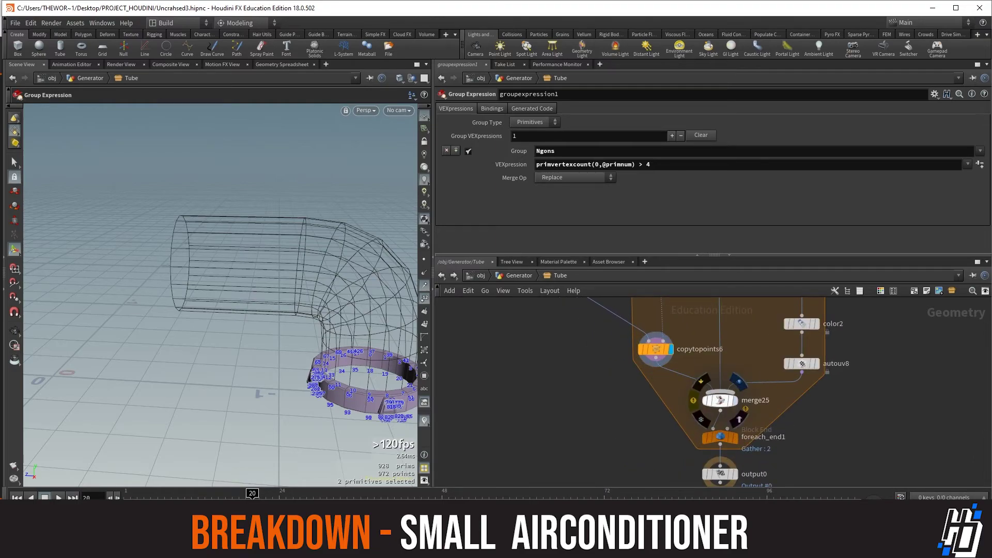
left_click(733, 401)
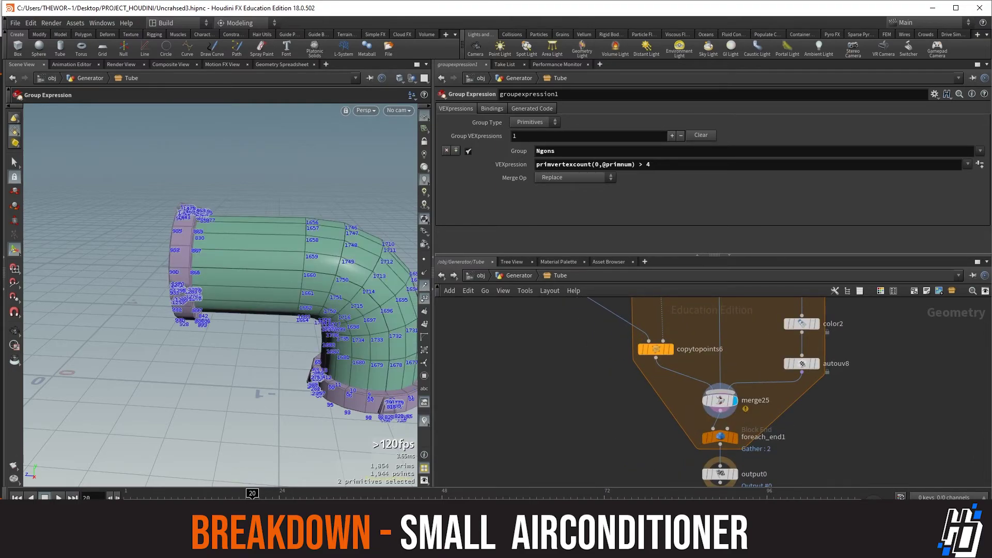
- Display foreach_end1 to view the gathered loop result and return to the Generator network
scroll(666, 362, "up", 1)
middle_click_drag(727, 476, 654, 406)
scroll(692, 404, "up", 1)
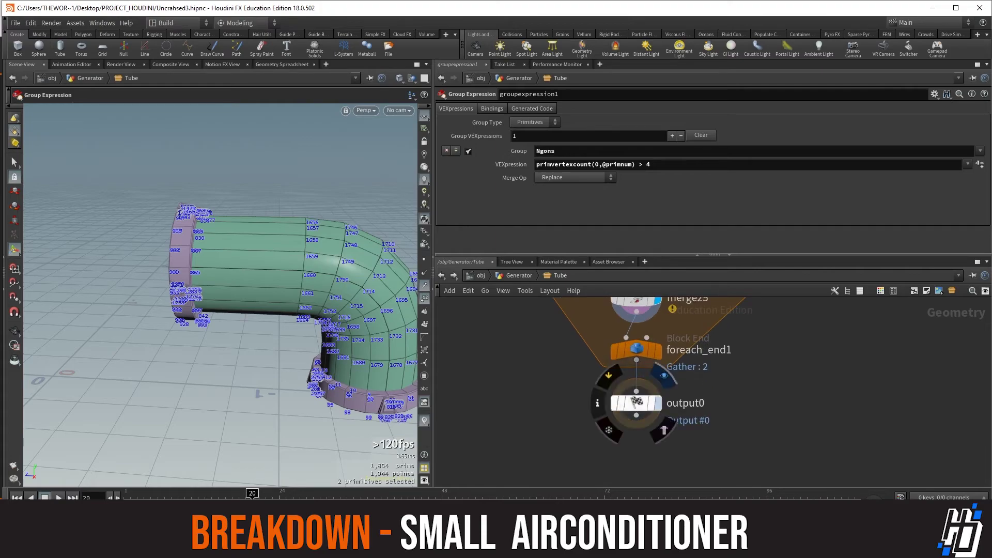
left_click(657, 350)
scroll(776, 445, "down", 3)
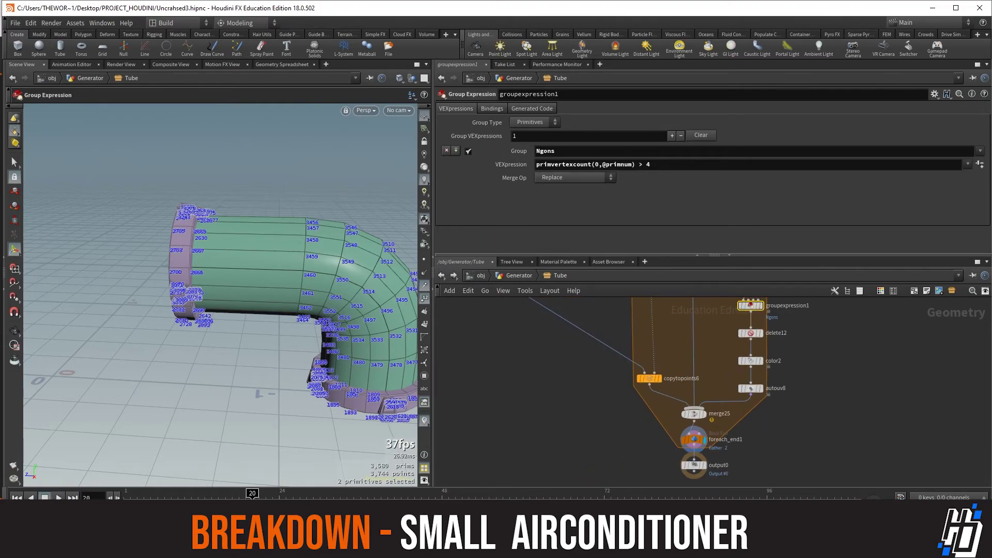
scroll(677, 449, "up", 3)
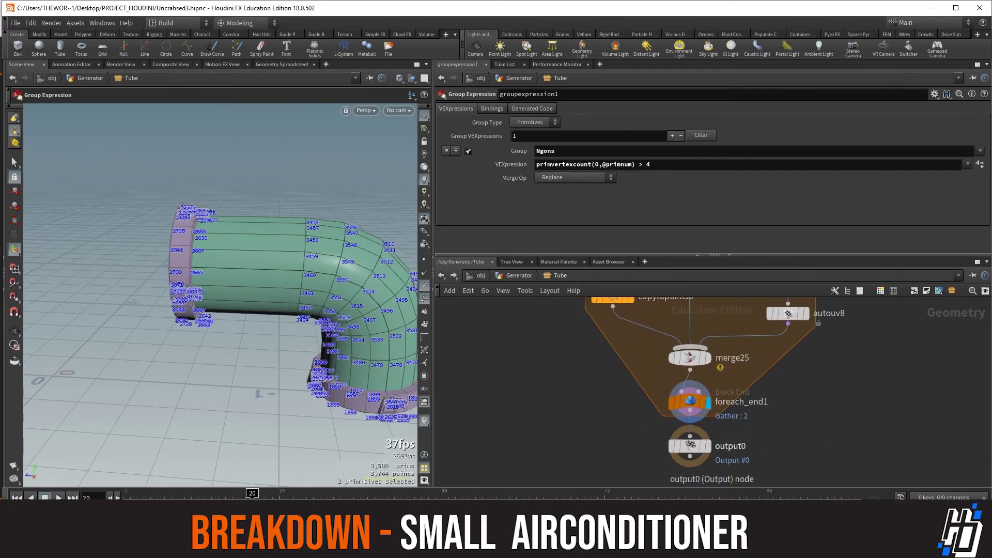
left_click_drag(683, 392, 691, 391)
scroll(724, 449, "down", 2)
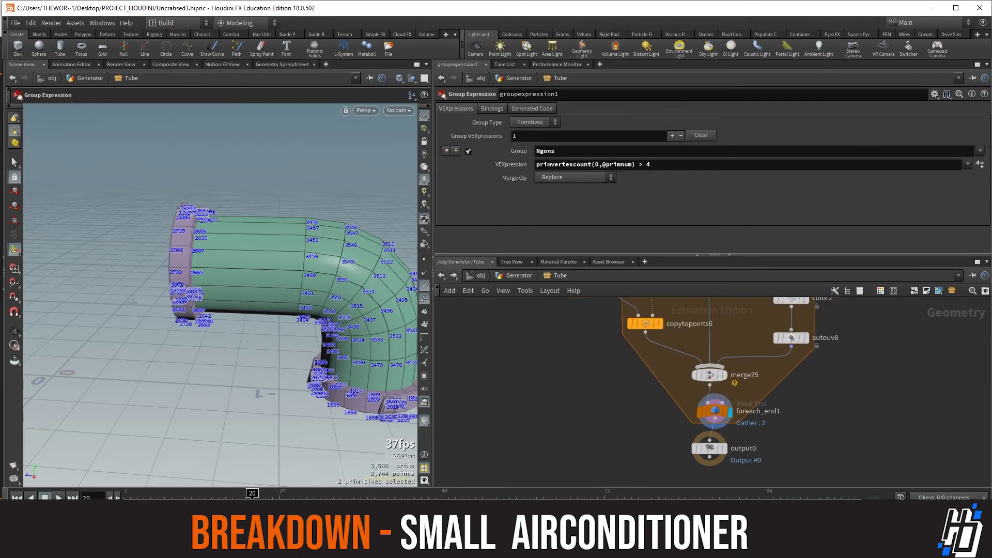
left_click_drag(726, 449, 733, 449)
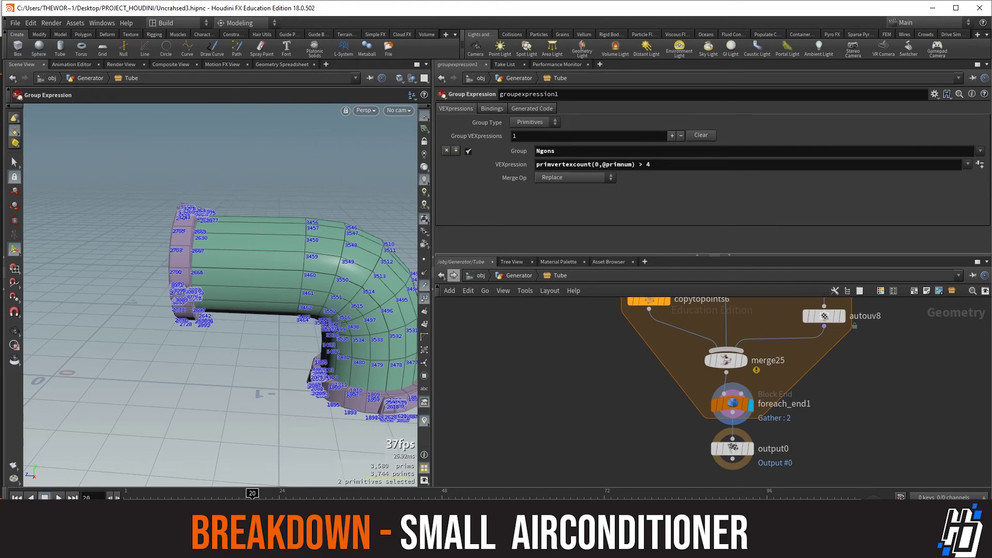
key("u")
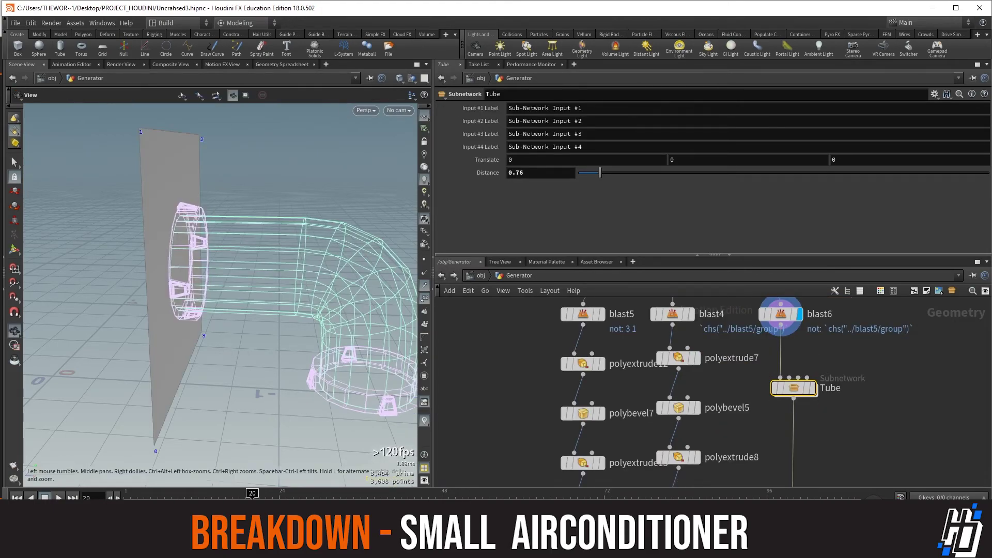
- Display the Tube subnetwork's output and hide the primitive numbers in the viewport
left_click_drag(248, 289, 207, 283, "alt")
left_click(811, 387)
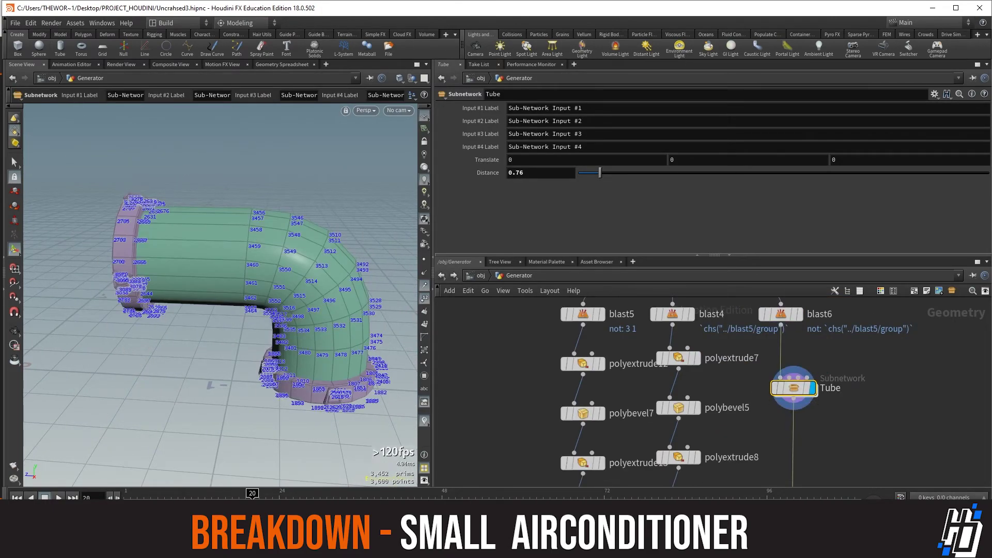
left_click(424, 298)
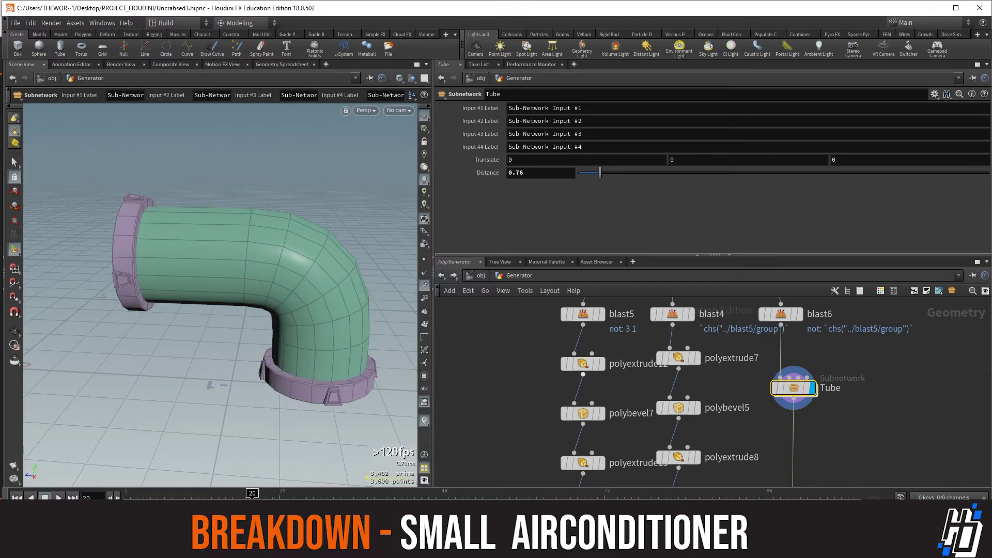
- Set the tube's Distance to 0.9, and test a Y translate of 0.3 before undoing that translation
mouse_move(599, 172)
left_mouse_down()
mouse_move(635, 173)
mouse_move(605, 172)
left_mouse_up()
mouse_move(598, 160)
middle_mouse_down()
mouse_move(618, 159)
mouse_move(582, 160)
mouse_move(598, 160)
middle_mouse_up()
middle_click_drag(689, 160, 709, 160)
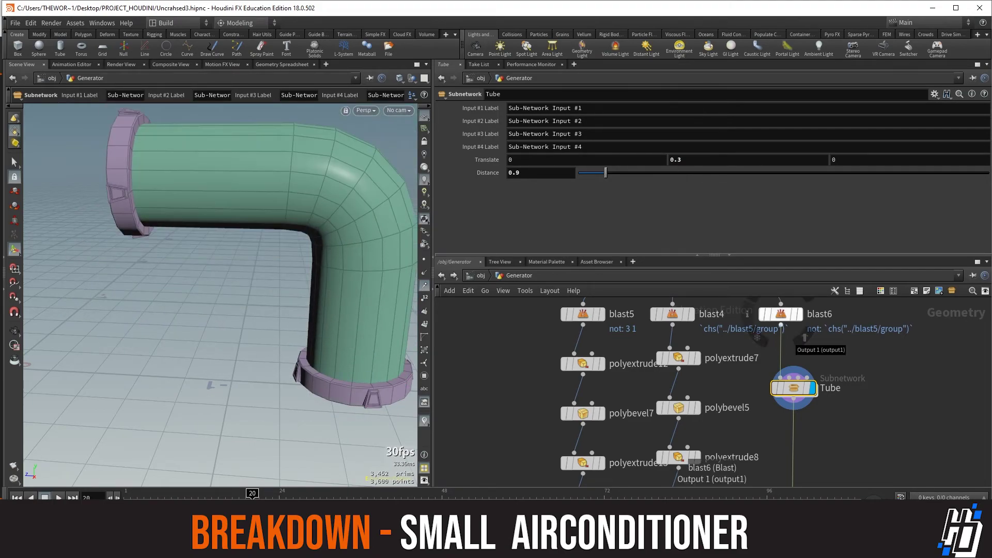
key("ctrl+z")
- Look inside the Tube subnetwork and return to the Generator network
double_click(793, 388)
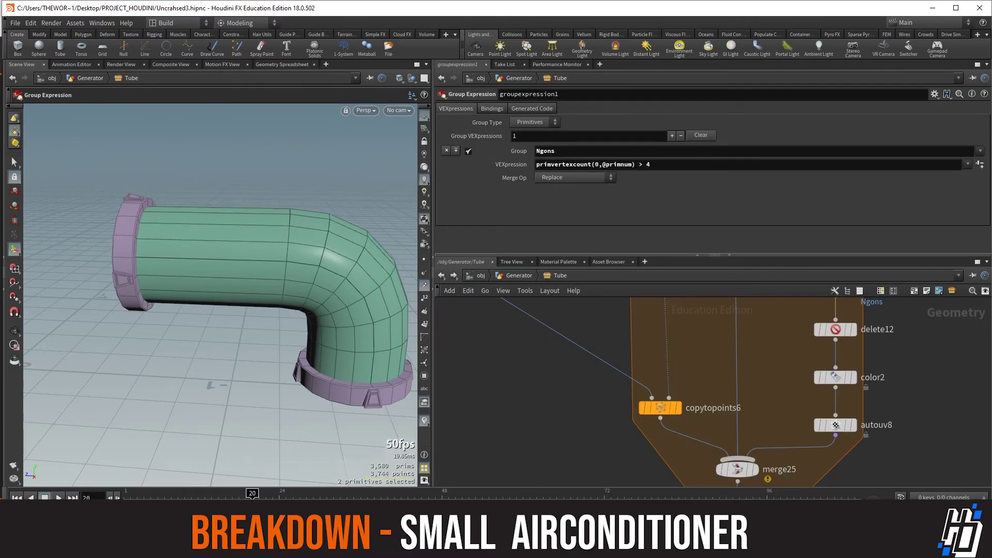
left_click(442, 276)
right_click(792, 388)
left_click(780, 388)
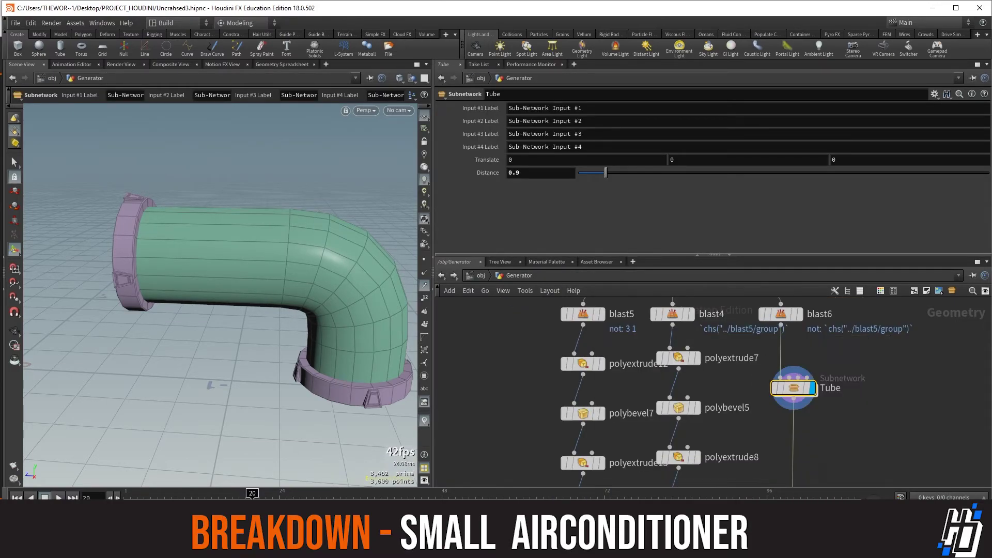
- Place an unconnected Blast node in an empty area of the Generator network
scroll(735, 444, "down", 4)
middle_click_drag(755, 421, 632, 428)
key("Tab")
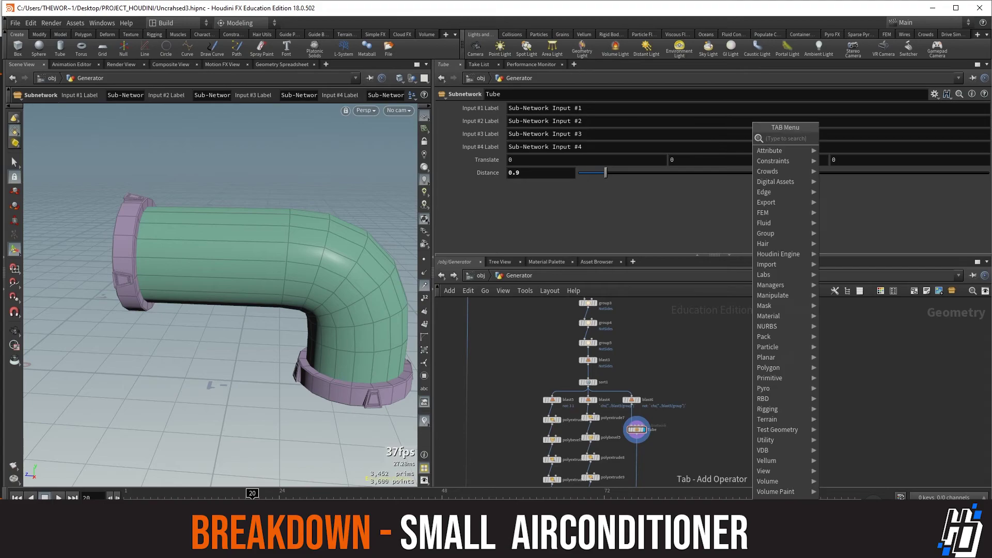
type("null")
key("Return")
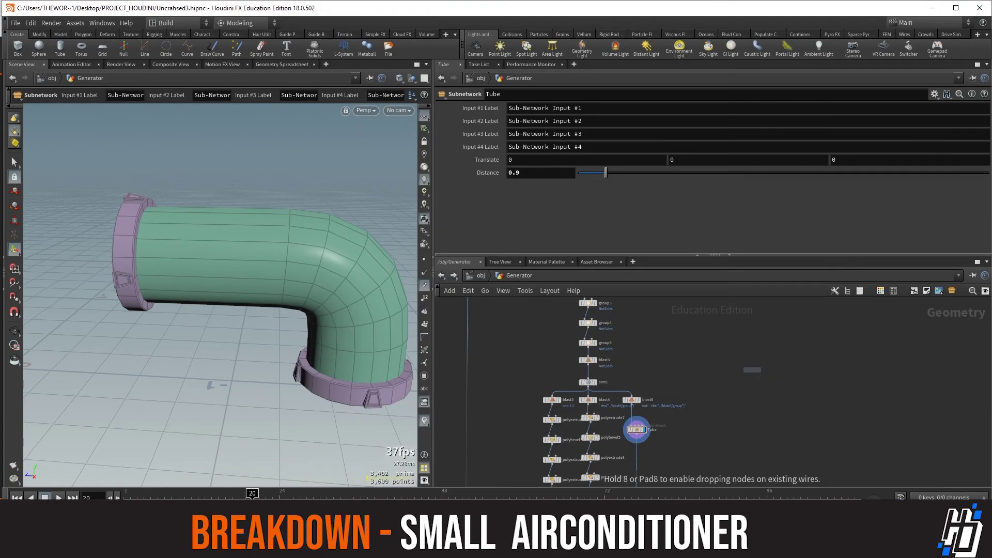
left_click(753, 369)
scroll(764, 390, "up", 3)
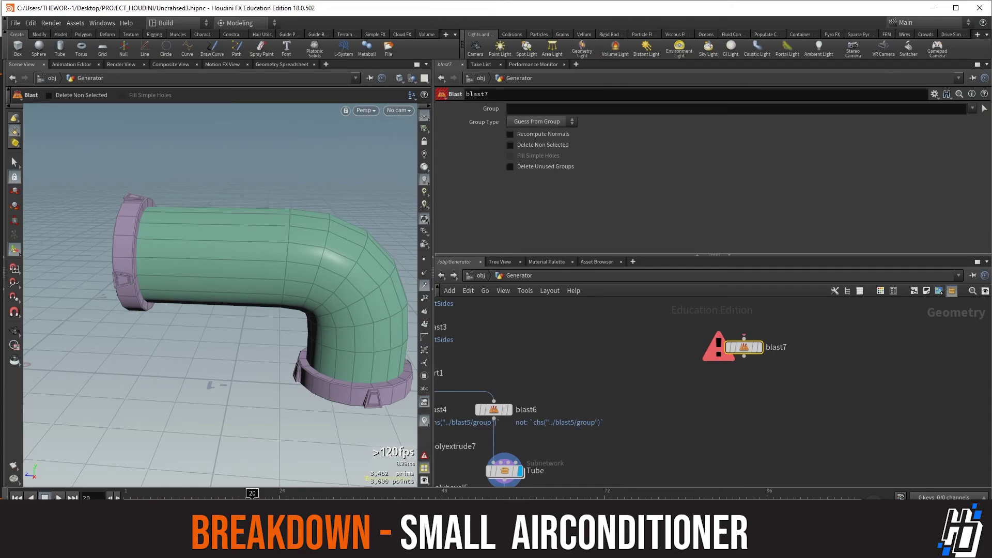
- Collapse the unconnected Blast node into a subnetwork, look inside it, and delete that subnetwork
left_click(951, 290)
double_click(742, 347)
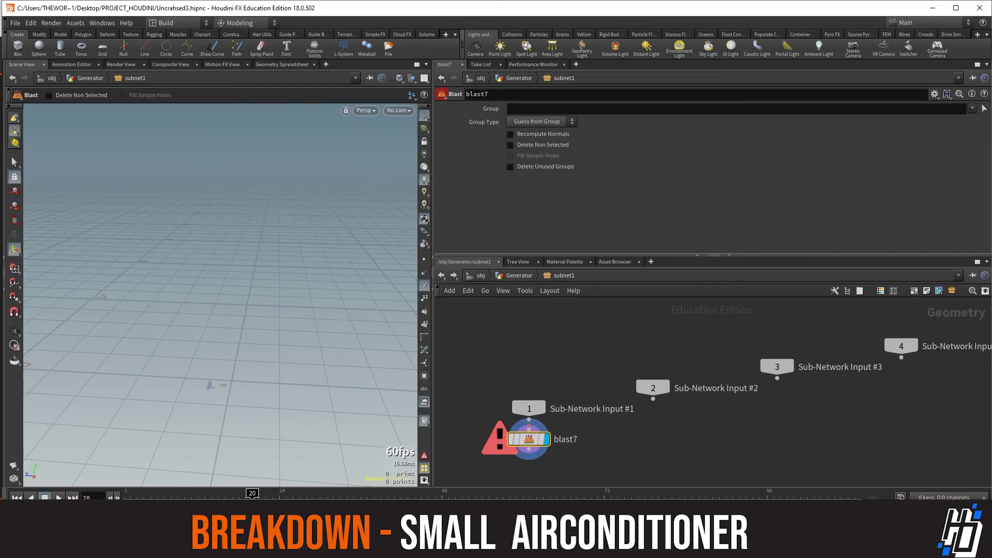
key("u")
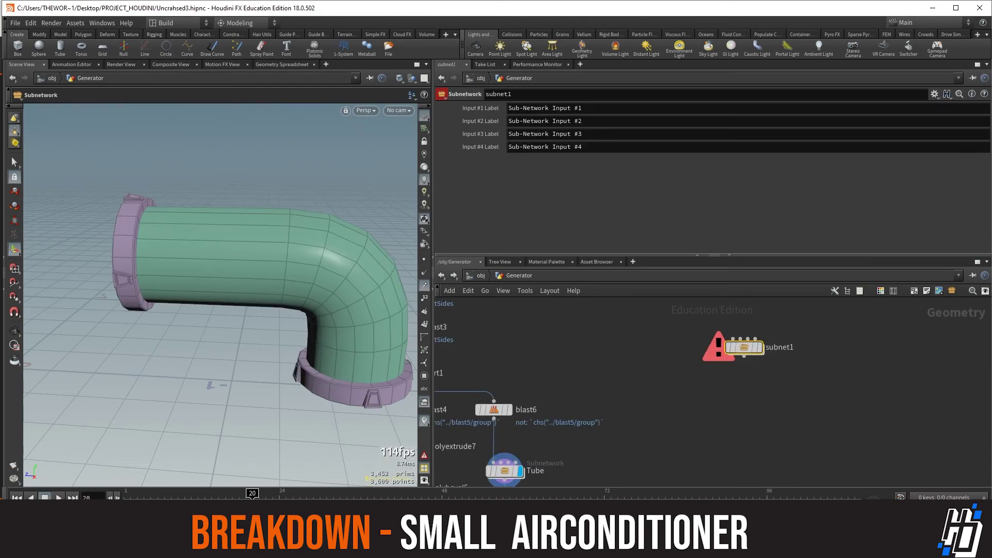
key("Delete")
- Look inside the Tube subnetwork and open its parameter interface for editing from the Generator network
middle_click_drag(594, 429, 677, 357)
double_click(586, 399)
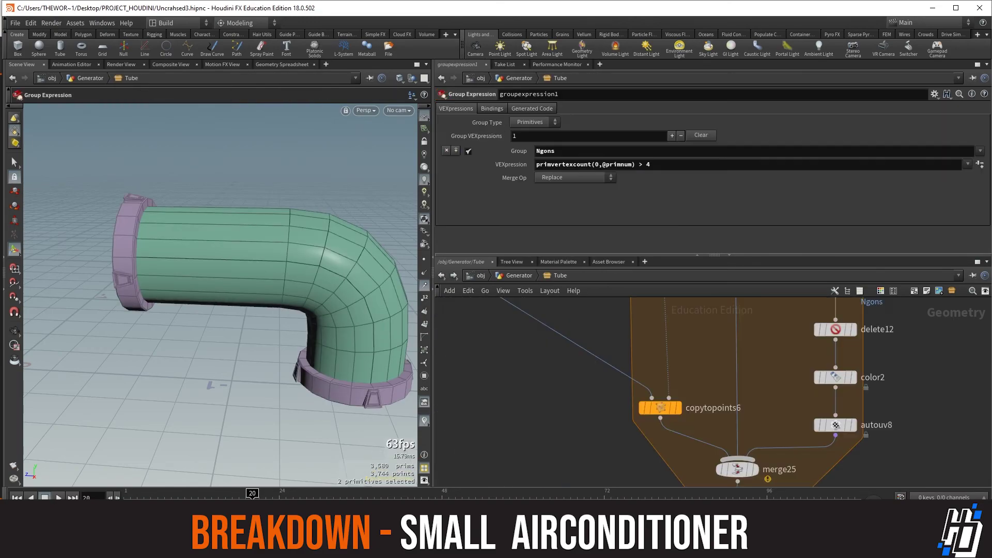
key("u")
right_click(586, 398)
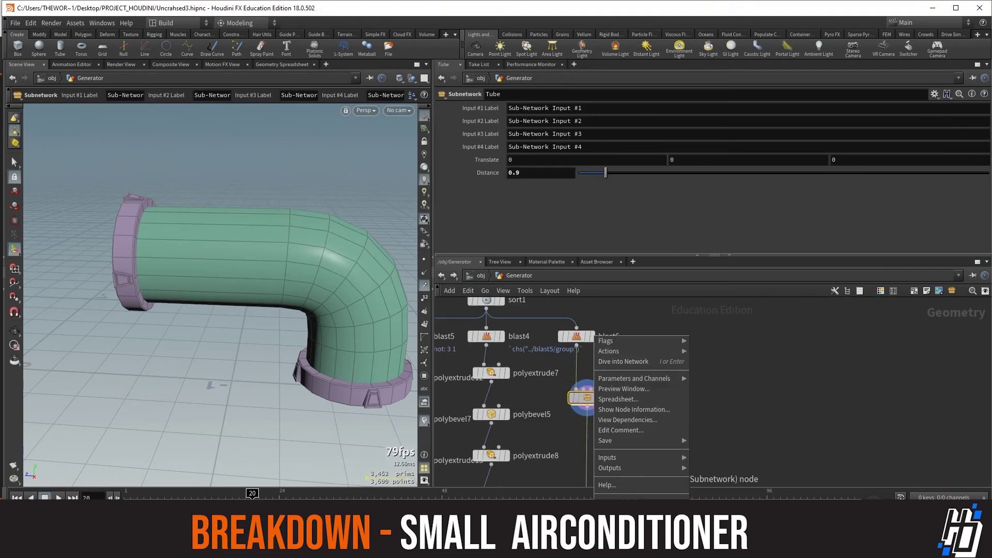
mouse_move(635, 379)
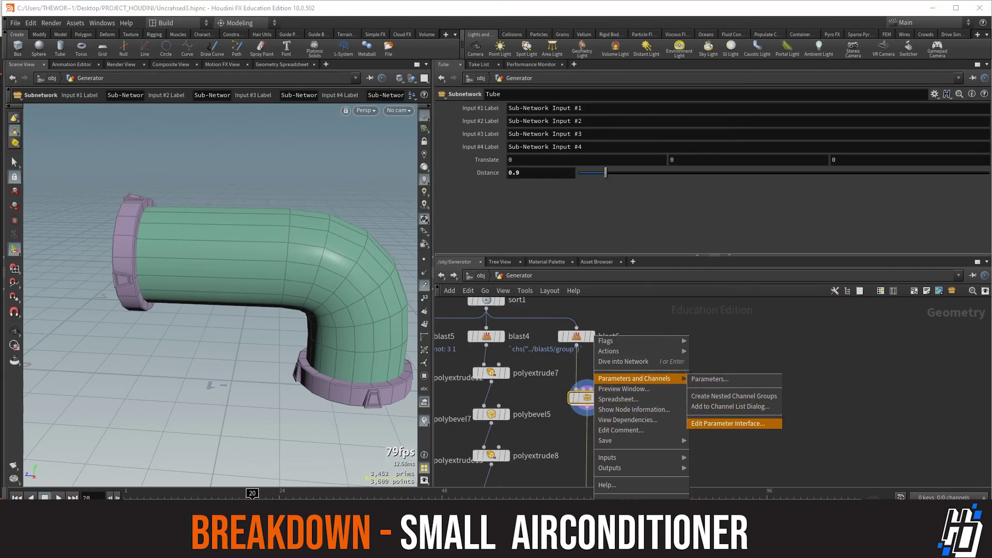
left_click(728, 423)
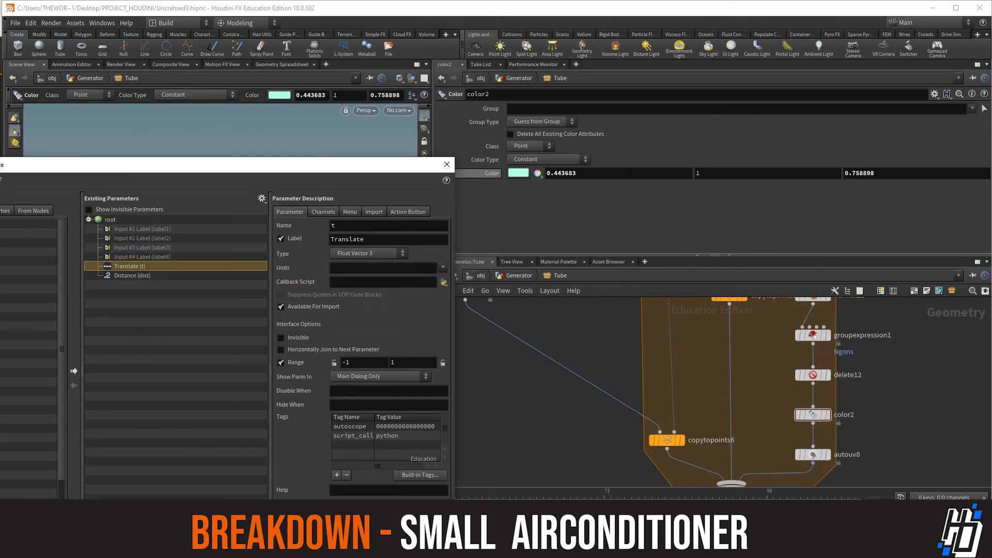
- Add color2's Color parameter above Translate in the Tube interface, accept the edit, and return to the Generator network
left_click_drag(491, 173, 175, 263)
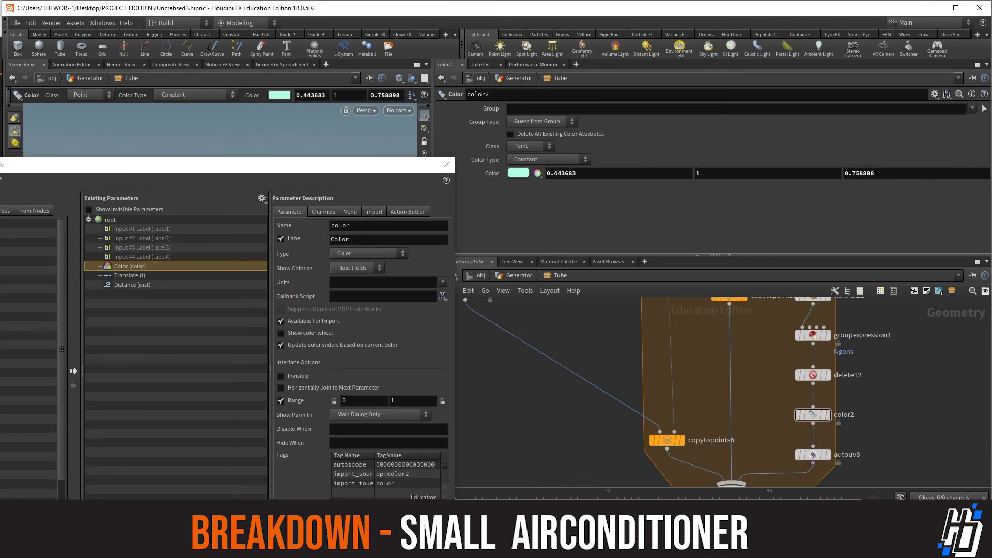
left_click_drag(402, 169, 436, 79)
left_click(428, 470)
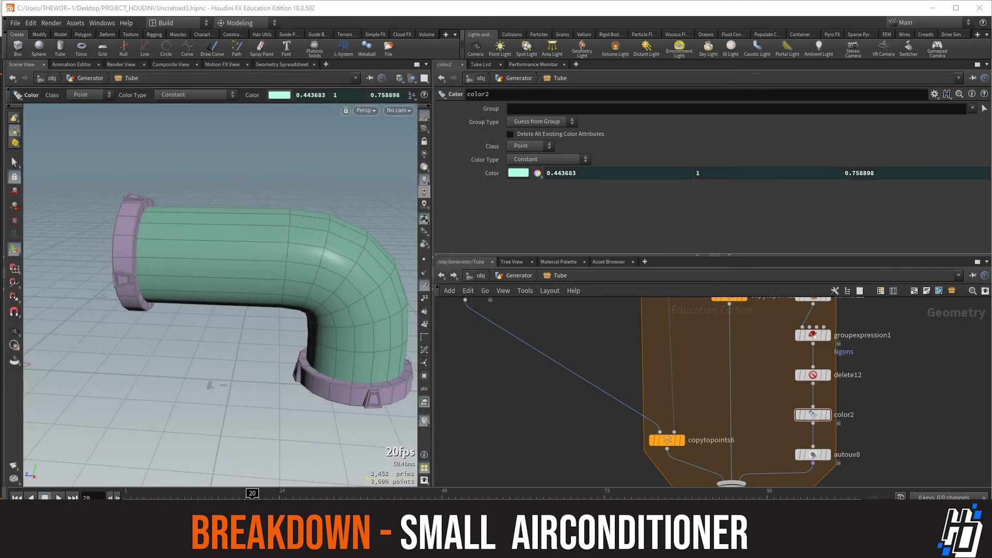
key("u")
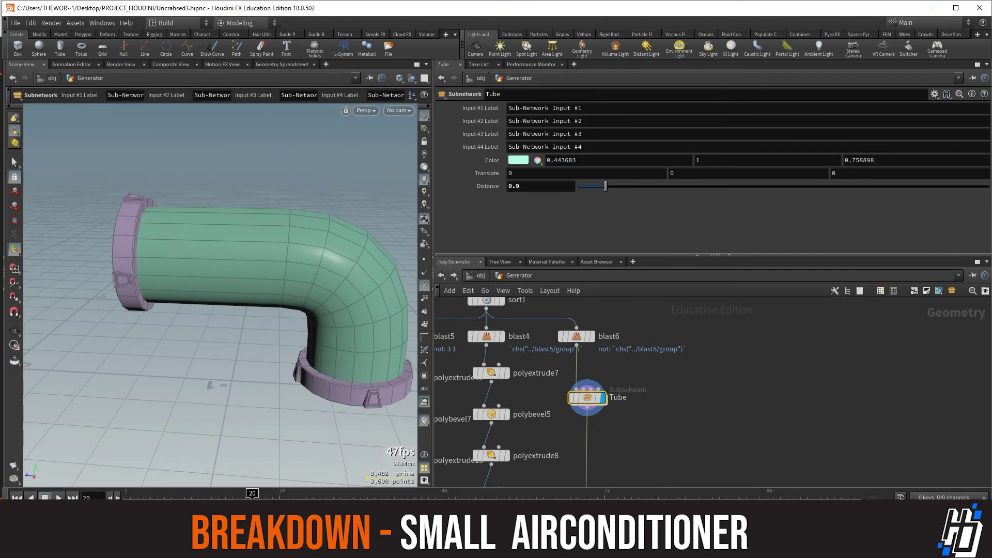
- Set the Tube subnetwork's promoted Color to a green of 0, 1, 0.5
left_click(518, 160)
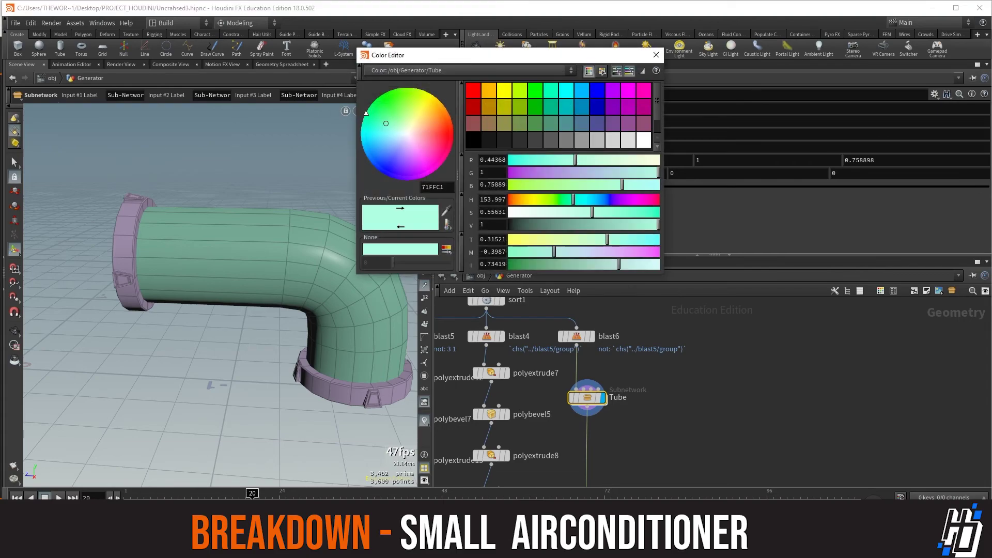
left_click(384, 96)
mouse_move(385, 96)
left_mouse_down()
mouse_move(439, 106)
mouse_move(369, 111)
mouse_move(385, 96)
left_mouse_up()
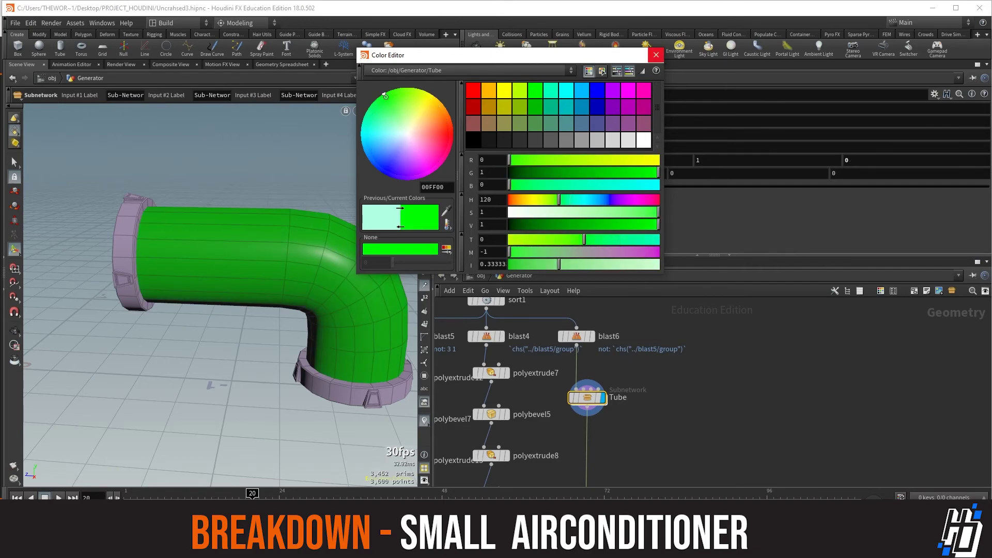
left_click(656, 55)
- Display merge1 at the end of the Generator network to show the box with its tubes
scroll(637, 467, "down", 3)
middle_click_drag(636, 468, 650, 229)
scroll(648, 434, "down", 3)
middle_click_drag(649, 434, 654, 349)
middle_click_drag(649, 459, 647, 328)
scroll(638, 416, "up", 6)
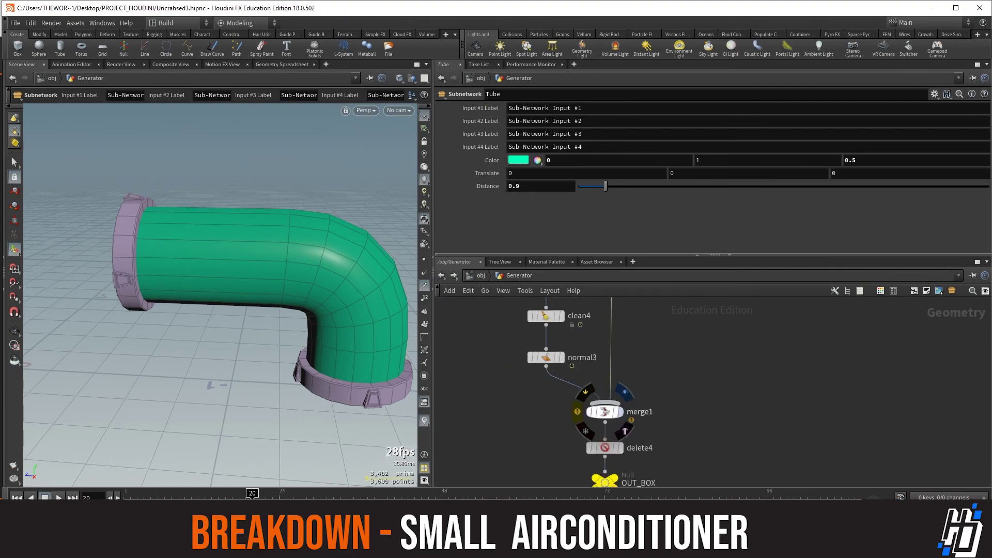
left_click(618, 411)
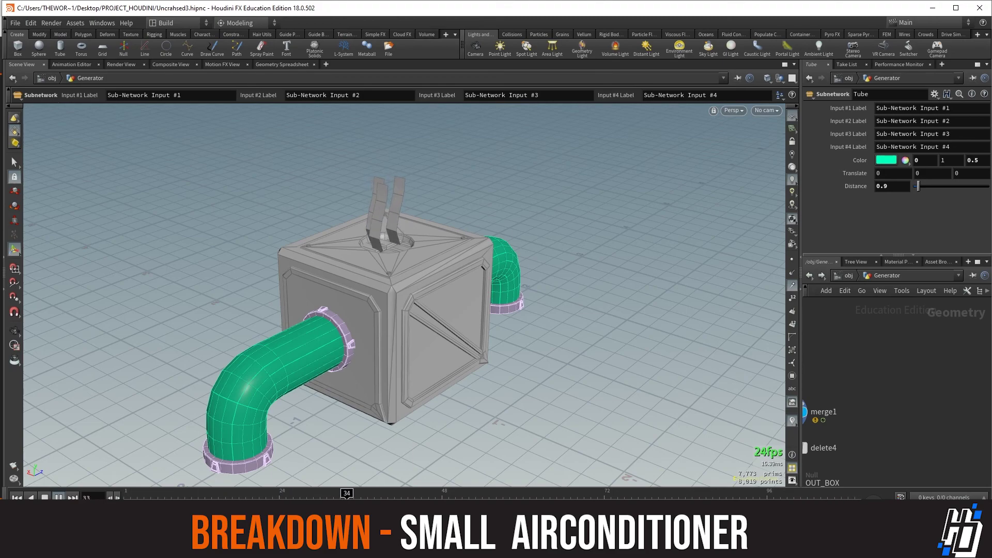
- Examine the assembled air conditioner and its tubes in an enlarged viewport, and restore space for the network
left_click_drag(413, 294, 380, 281, "alt")
left_click_drag(800, 294, 756, 295)
left_click_drag(413, 295, 377, 289, "alt")
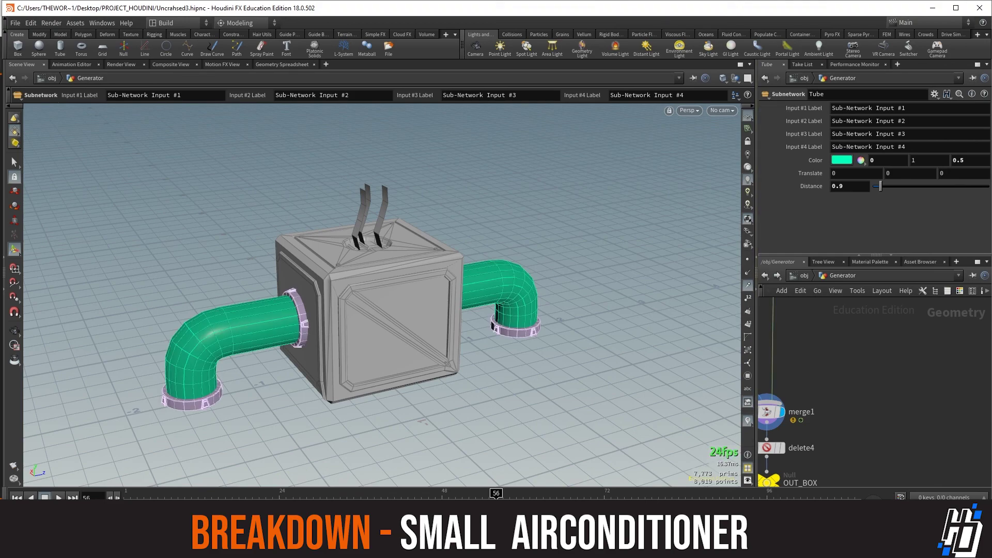
left_click_drag(755, 273, 385, 274)
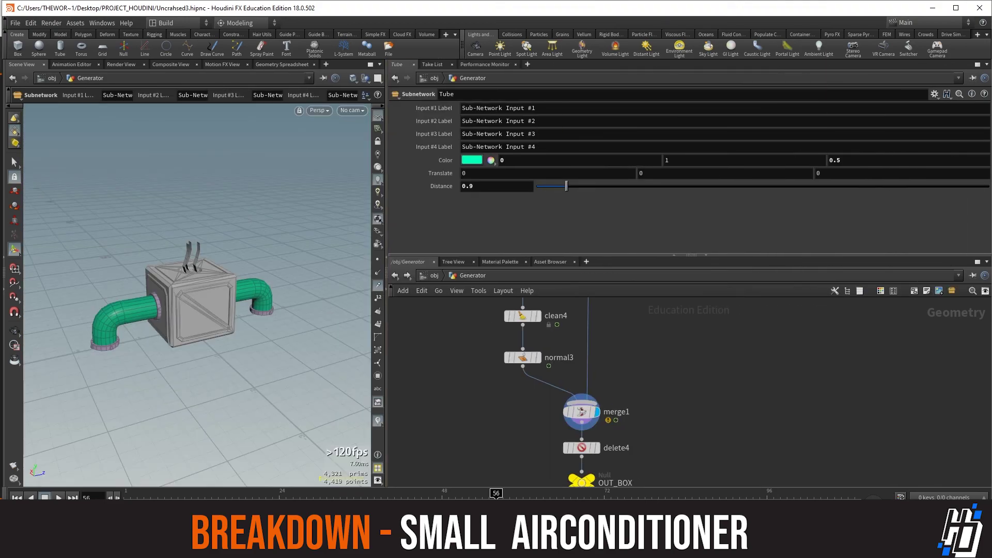